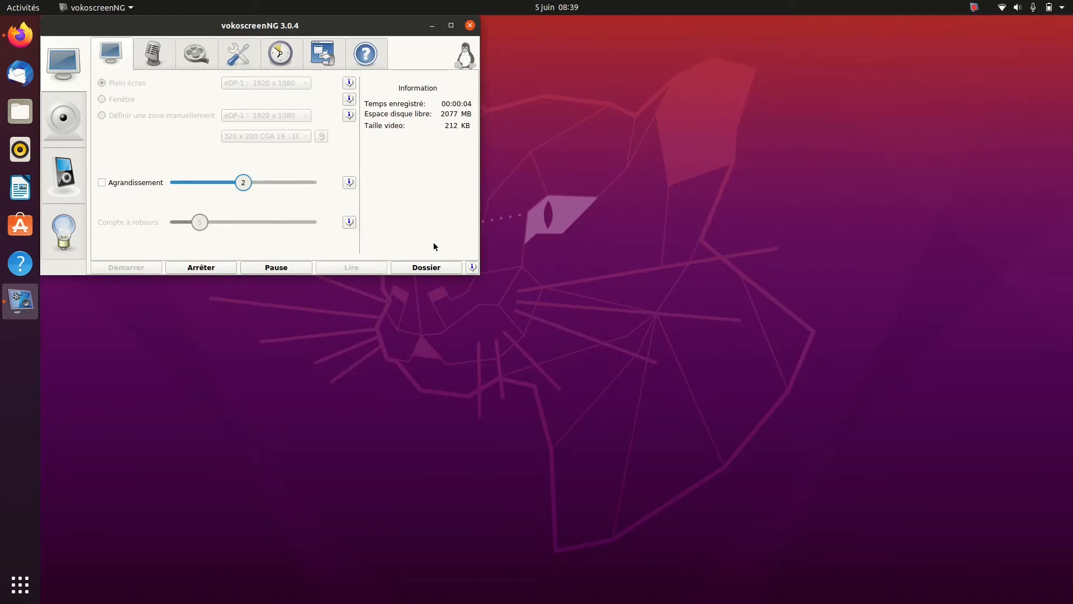
Open the system settings and move the Paramètres window clear of the vokoscreenNG window
click(1057, 7)
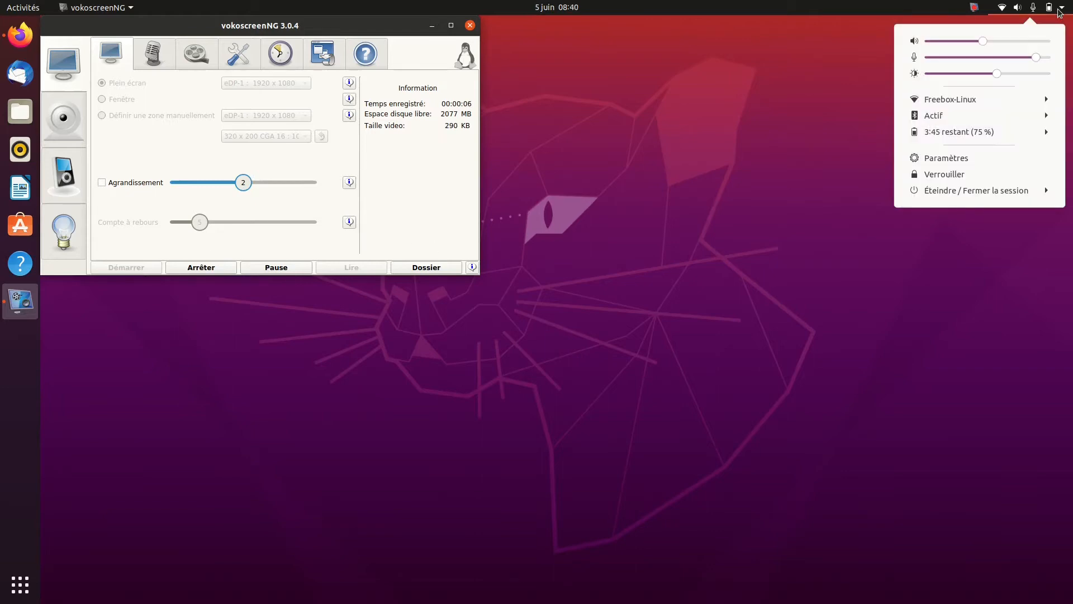
click(960, 158)
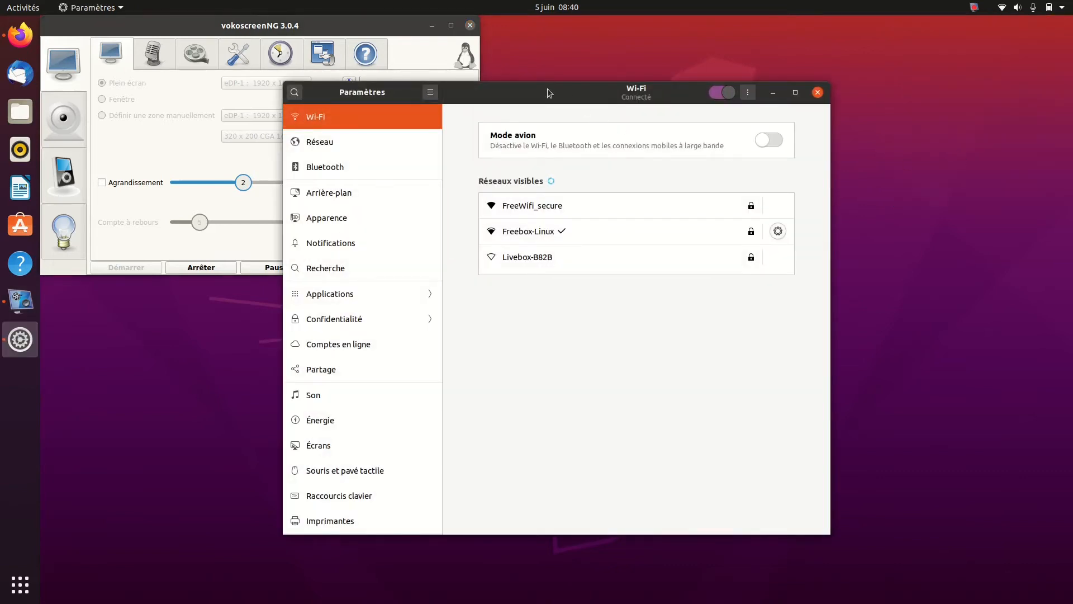
drag(547, 95, 746, 46)
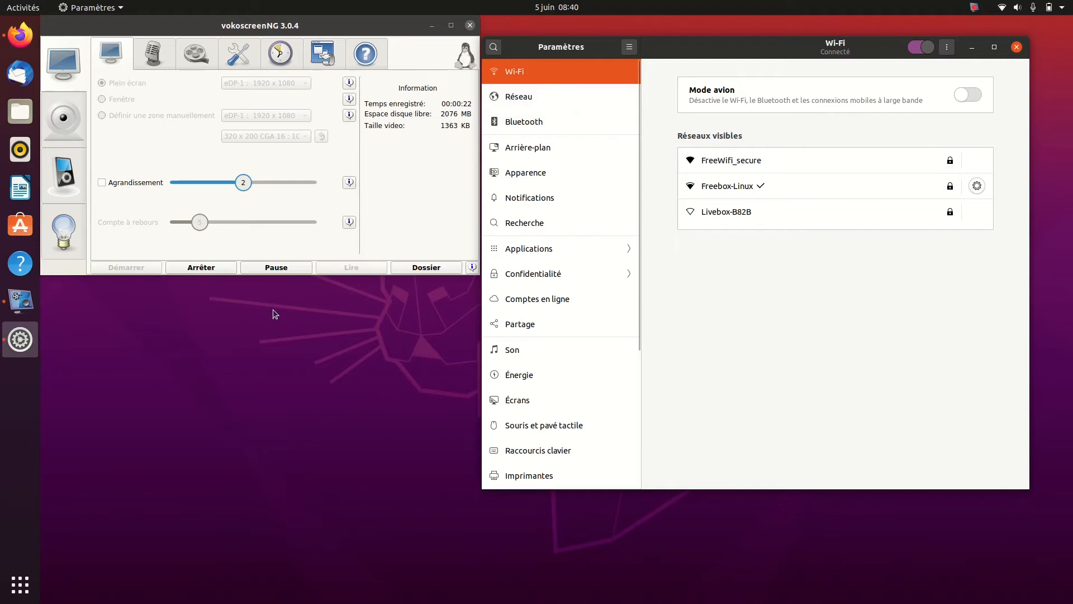
Consult the forum page about airplane mode in Firefox, and bring the Paramètres window back in front of it
click(22, 47)
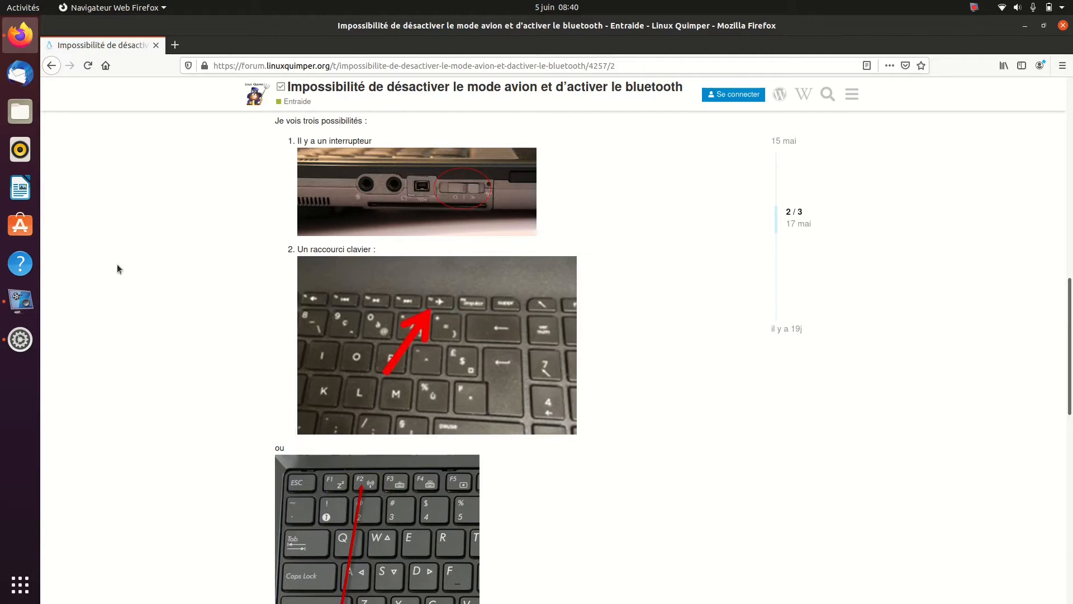
click(19, 340)
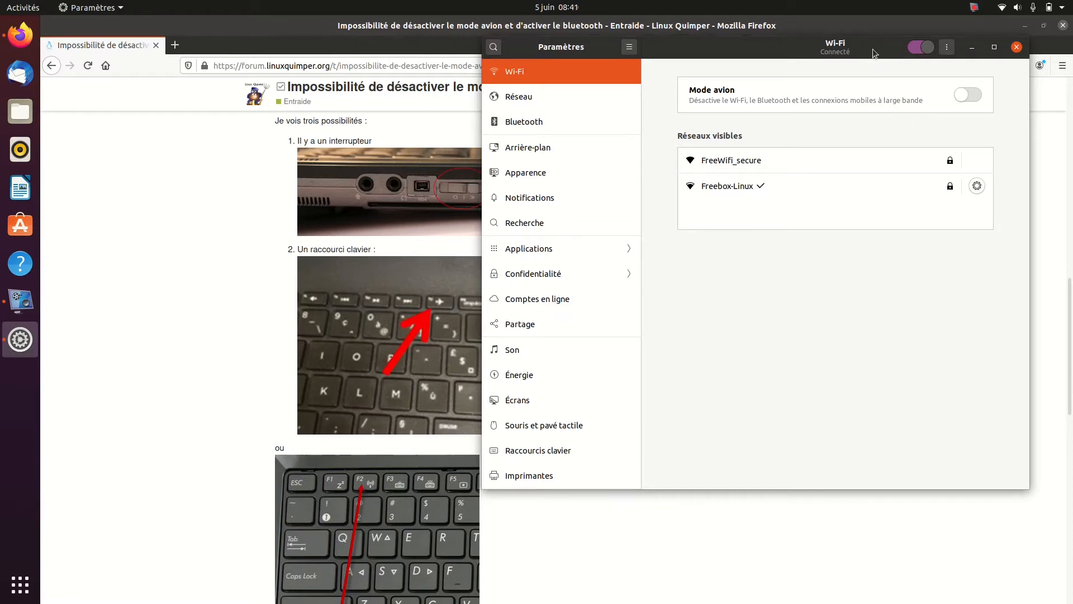
drag(873, 48, 699, 122)
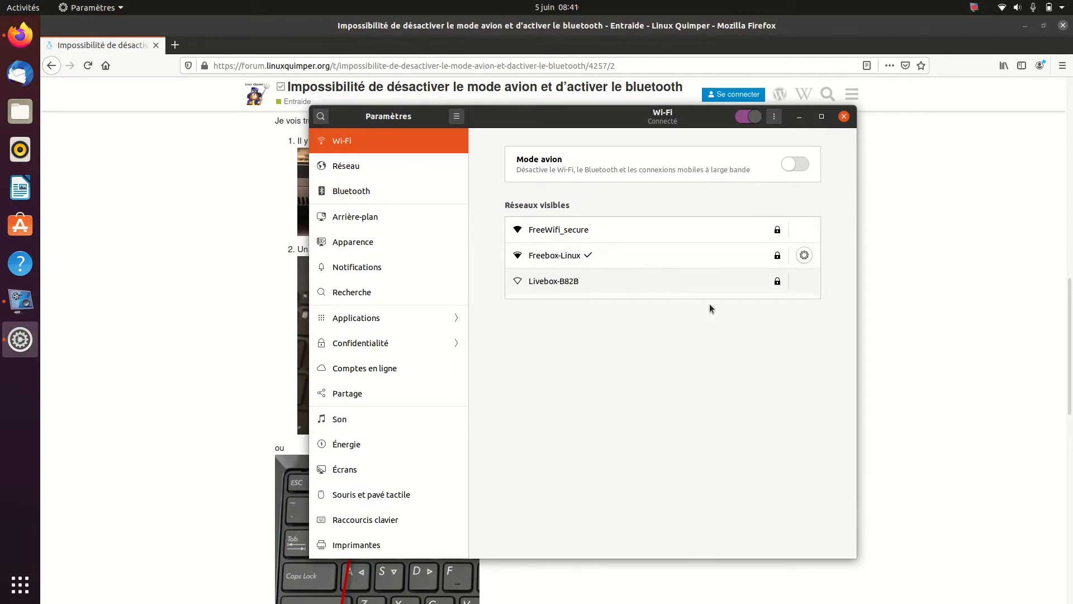
Review the Freebox-Linux connection's details, identity, IPv4, IPv6 and security settings, and close them without changes
click(804, 255)
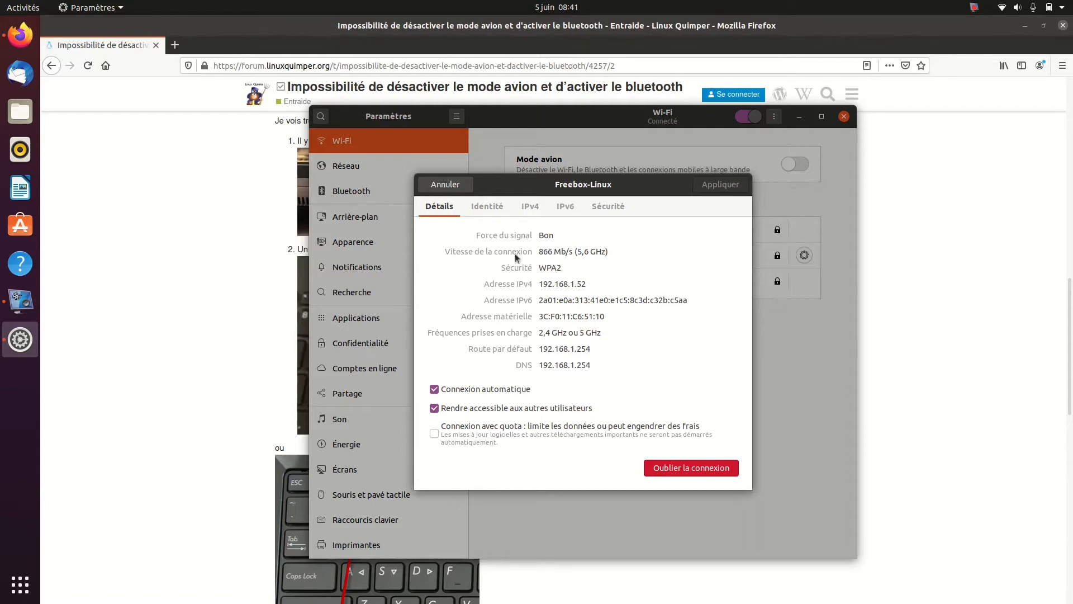
click(492, 207)
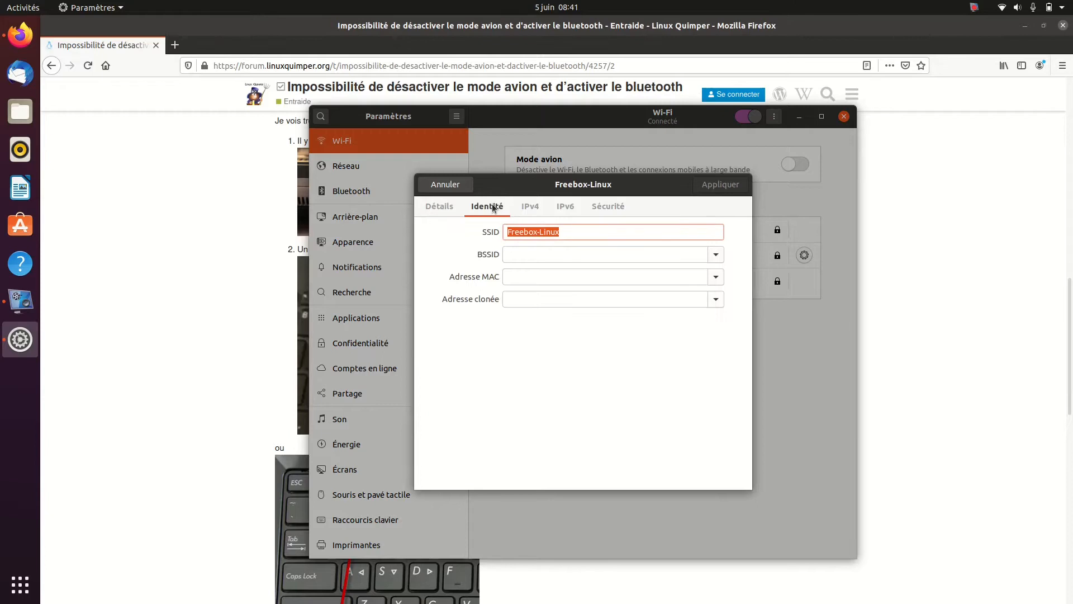
click(534, 211)
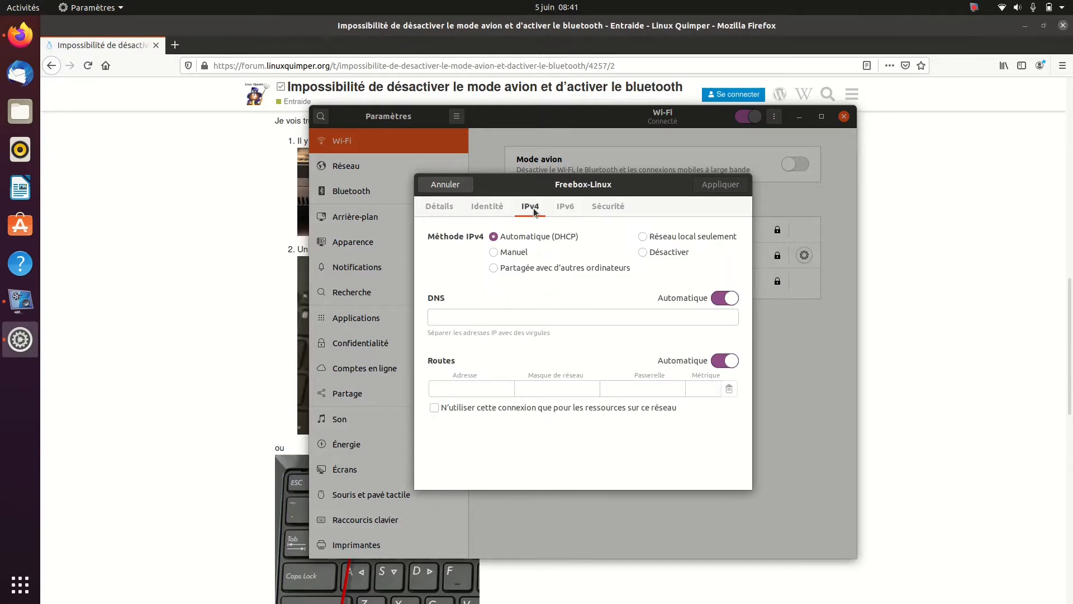
click(564, 207)
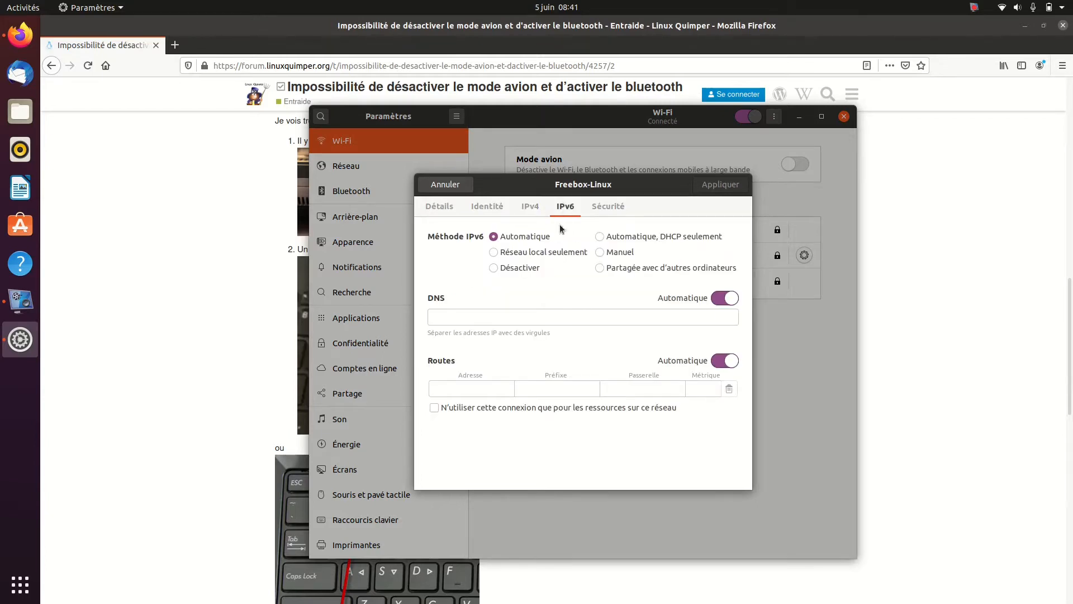
click(607, 207)
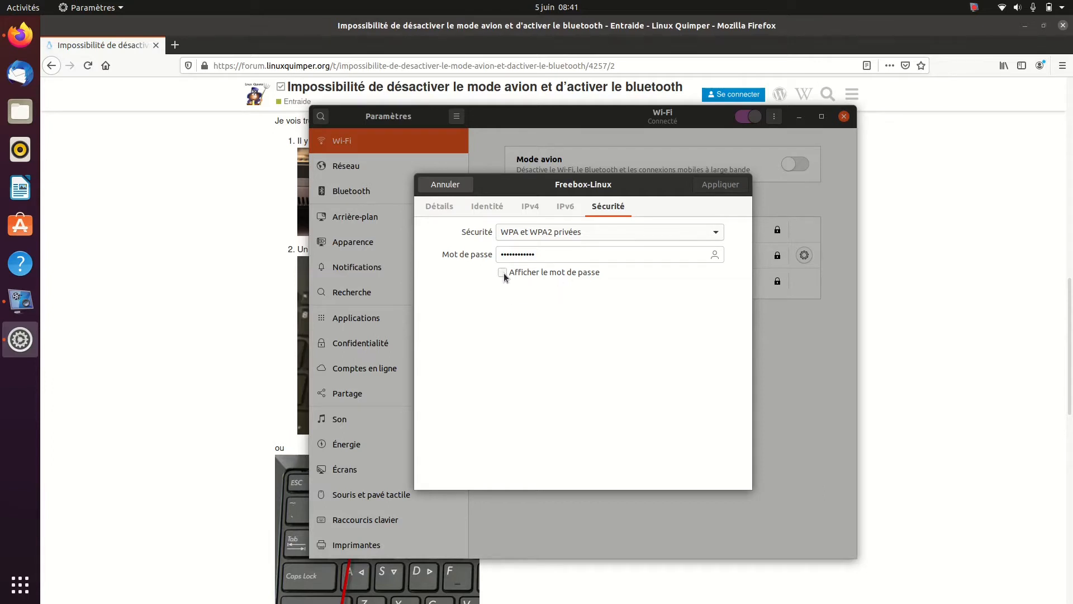
key(Escape)
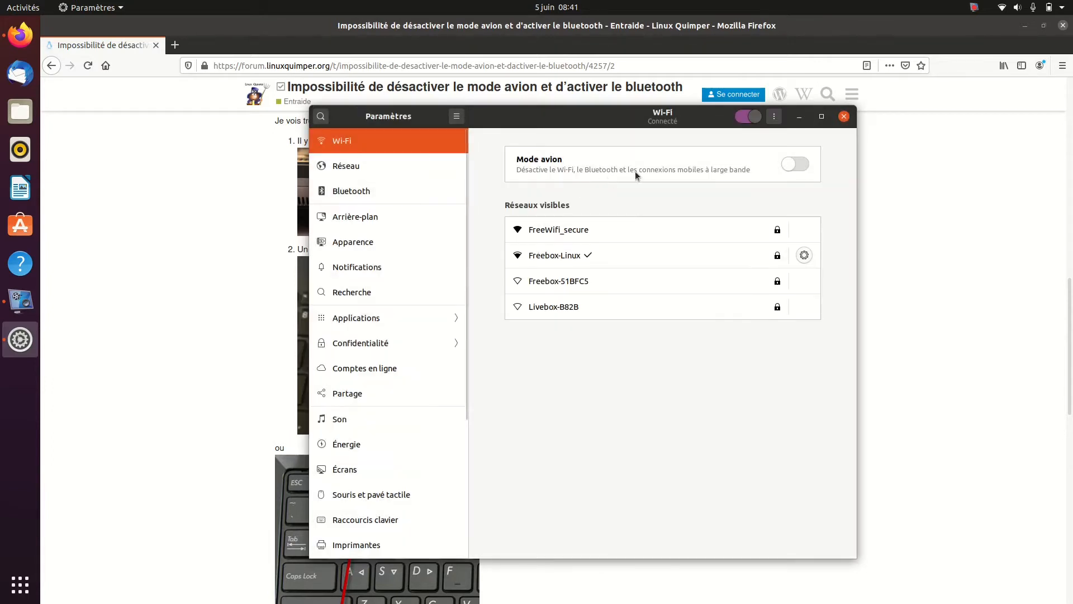
Look at the additional Wi-Fi options for hidden networks and access points, and view the Réseau settings
click(773, 118)
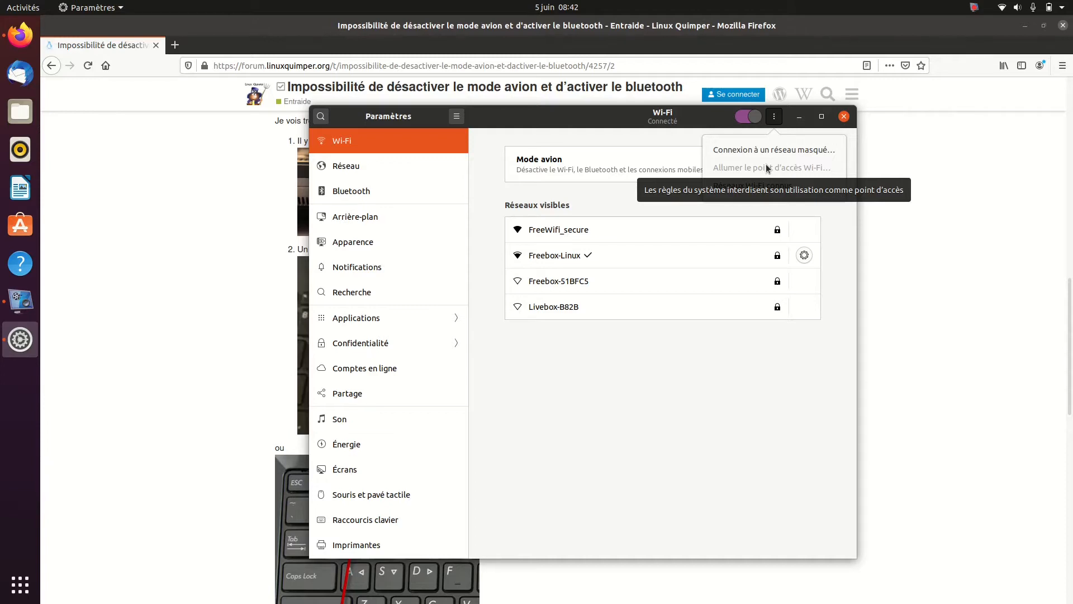
click(369, 169)
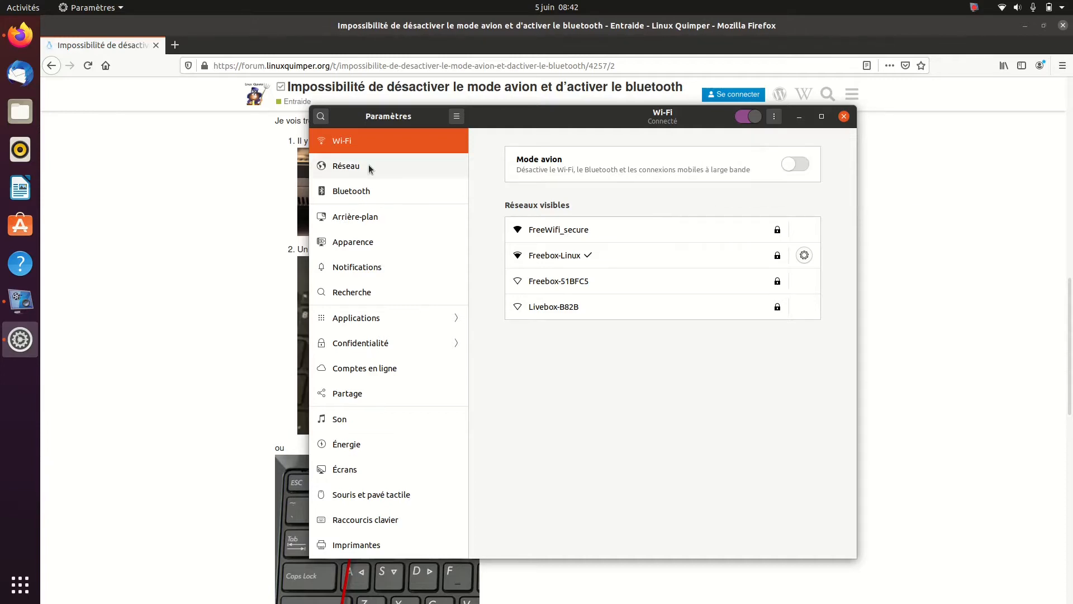
click(369, 167)
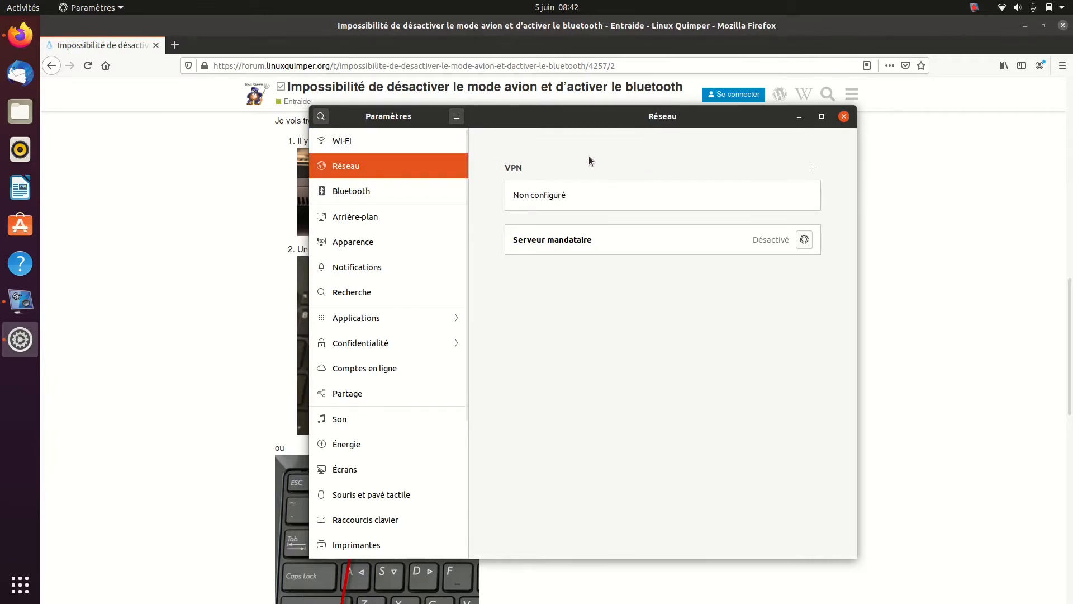
Examine the Bluetooth settings and cancel the pairing request with the Samsung Galaxy S7
click(367, 193)
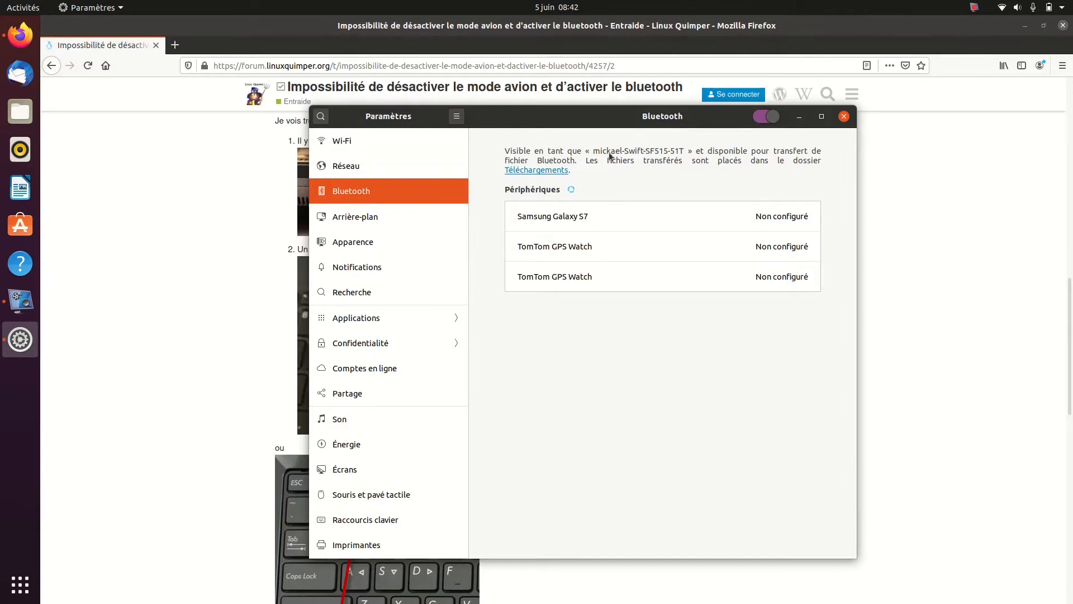
click(457, 117)
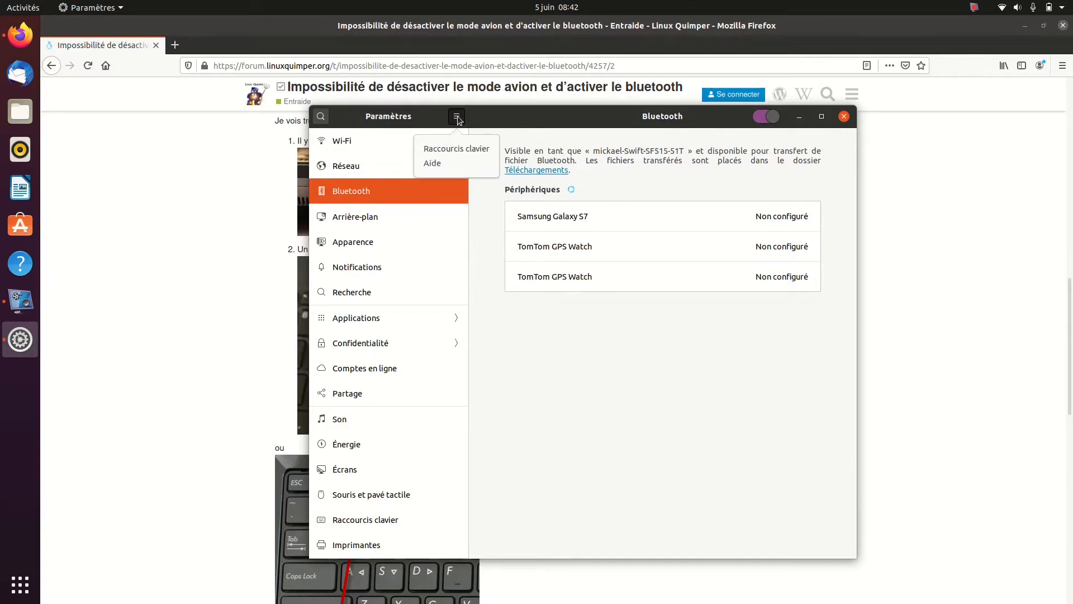
click(457, 117)
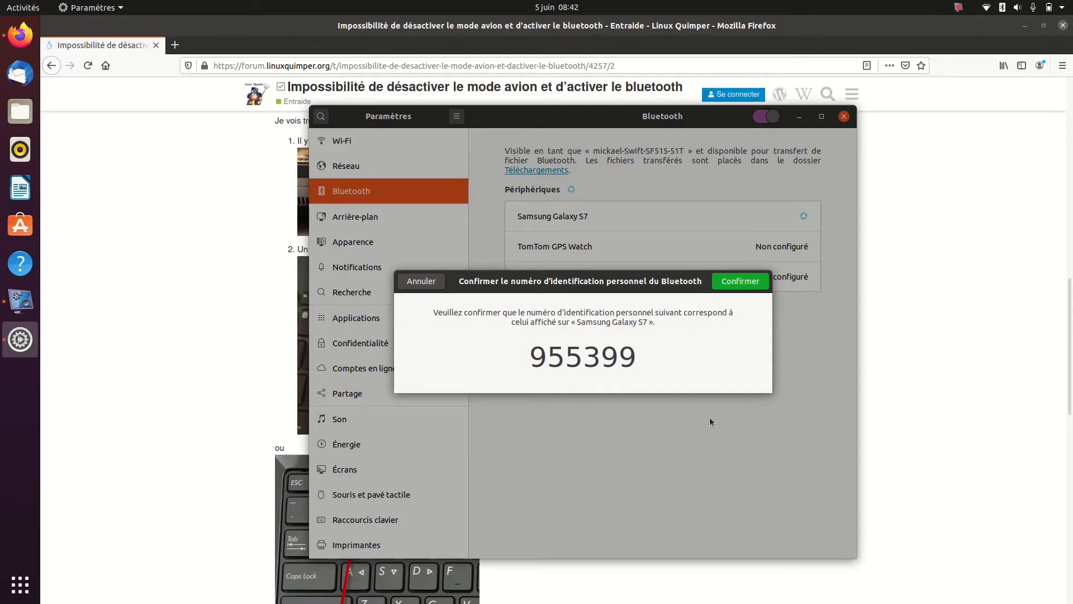
click(433, 278)
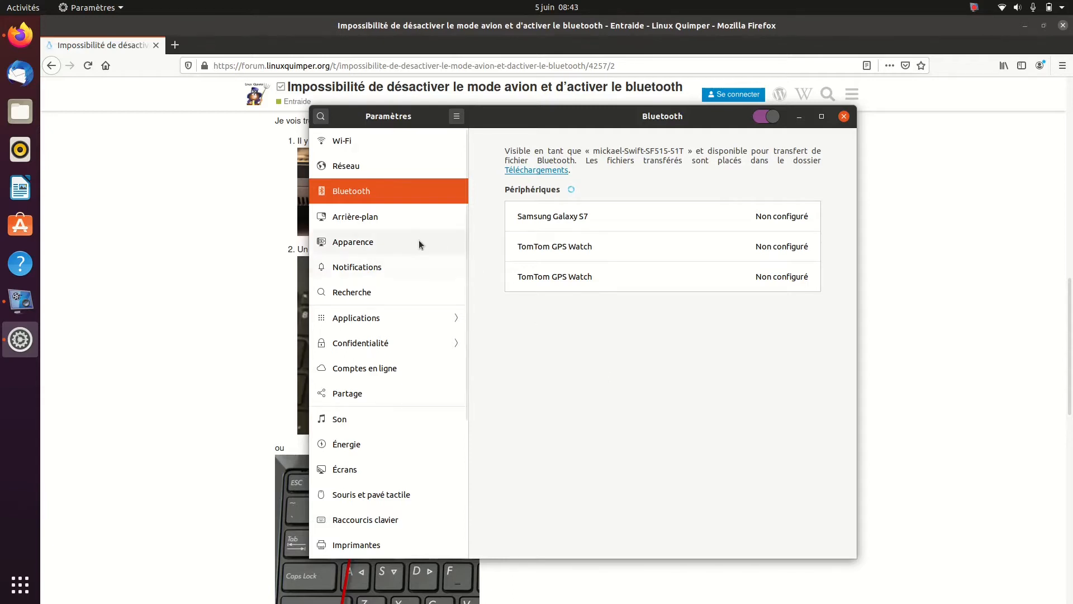
View the Arrière-plan settings and check the picker for adding a wallpaper image, cancelling without a selection
click(411, 219)
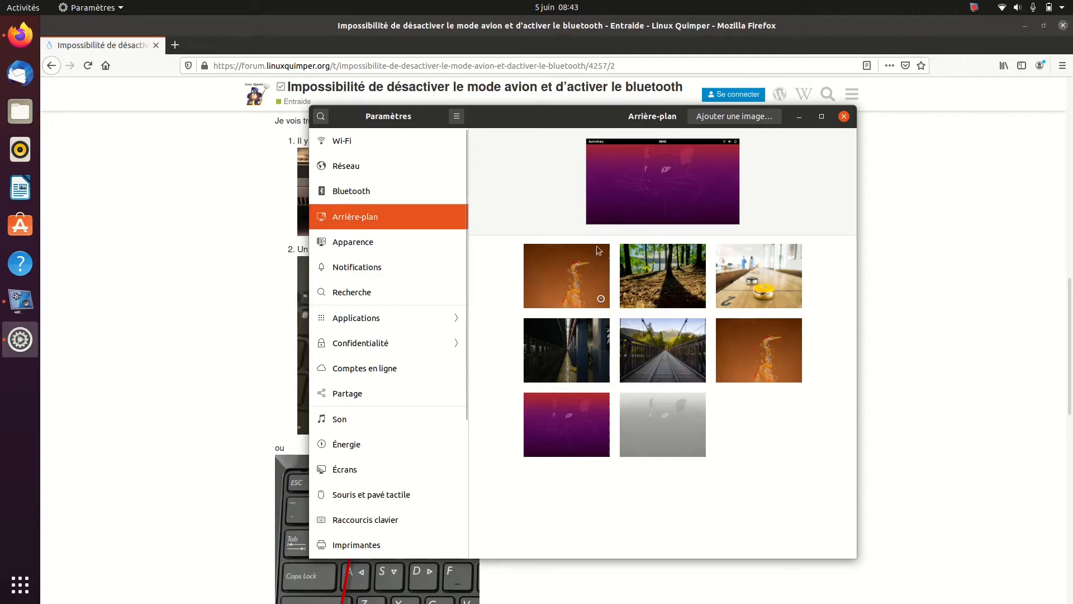
click(754, 118)
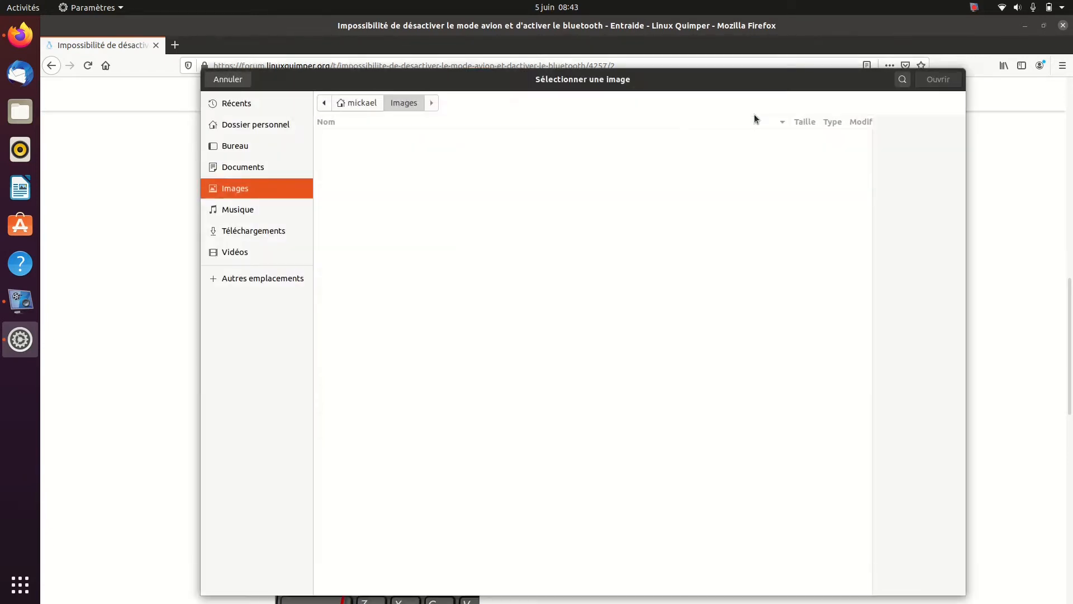
click(224, 80)
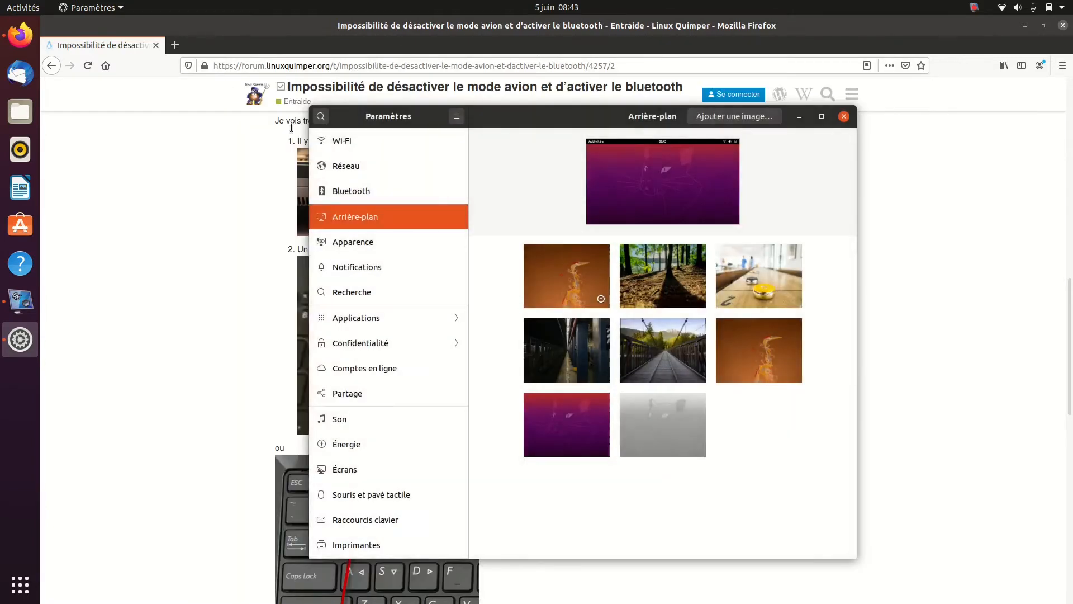
Show the Apparence settings with a Files window of the home folder open behind them
click(378, 241)
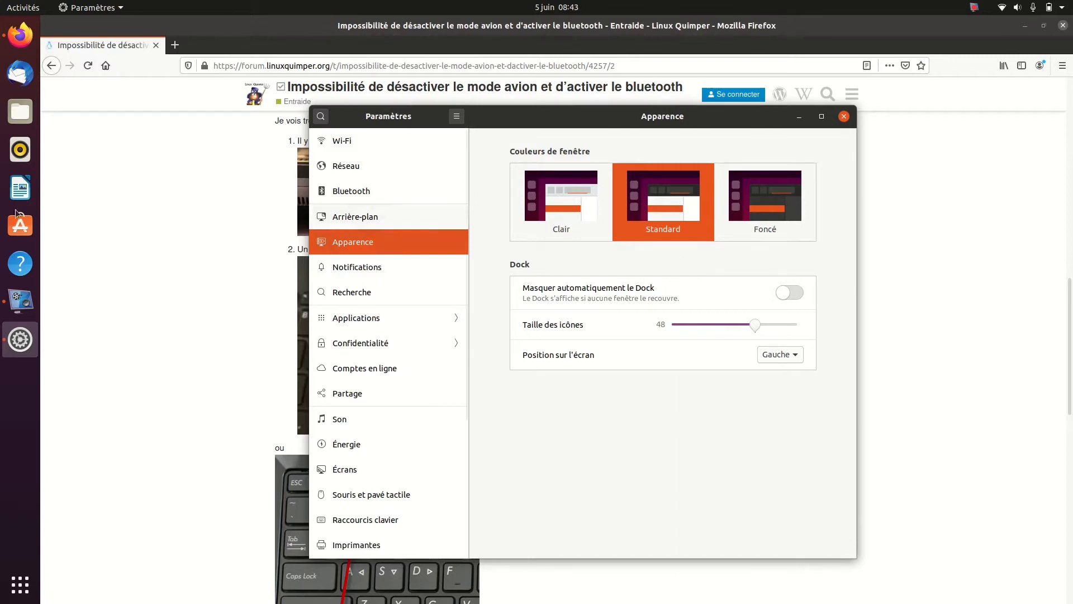
click(20, 111)
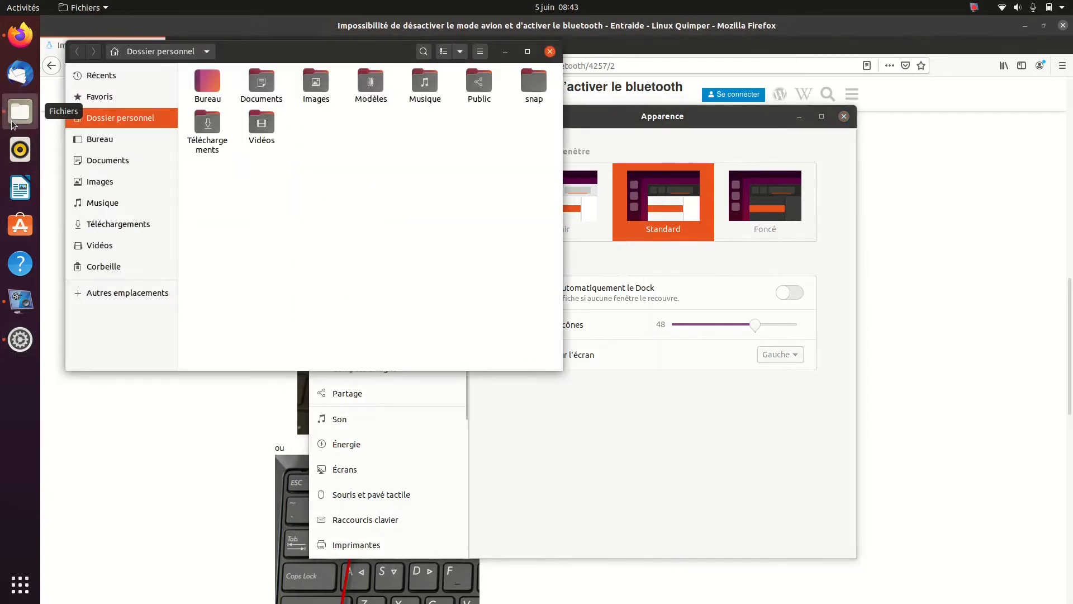
click(700, 112)
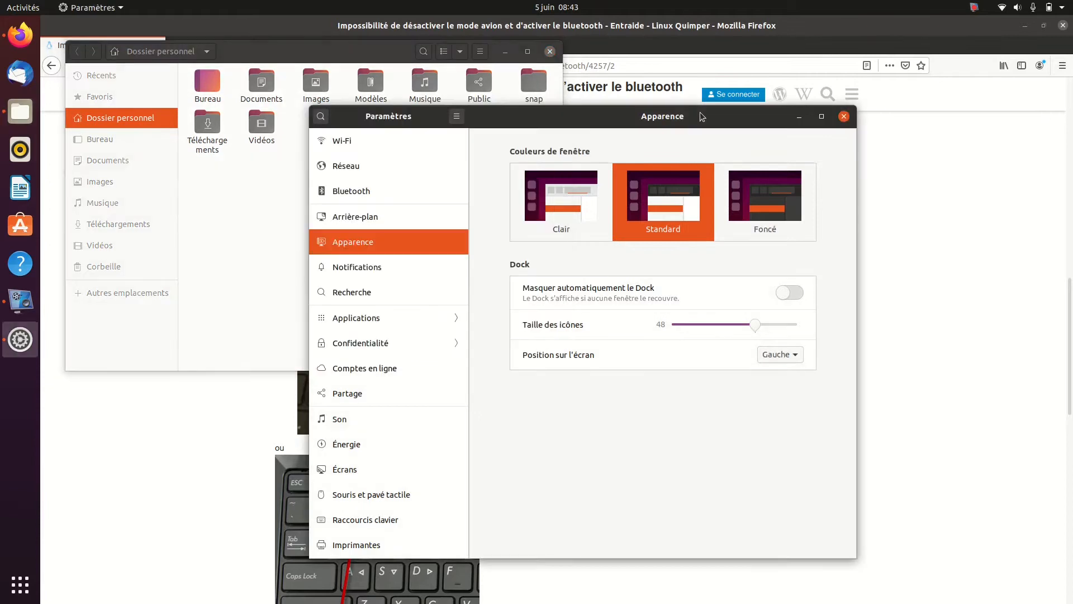
Try the Clair and Foncé window colours, and return to Standard
click(587, 209)
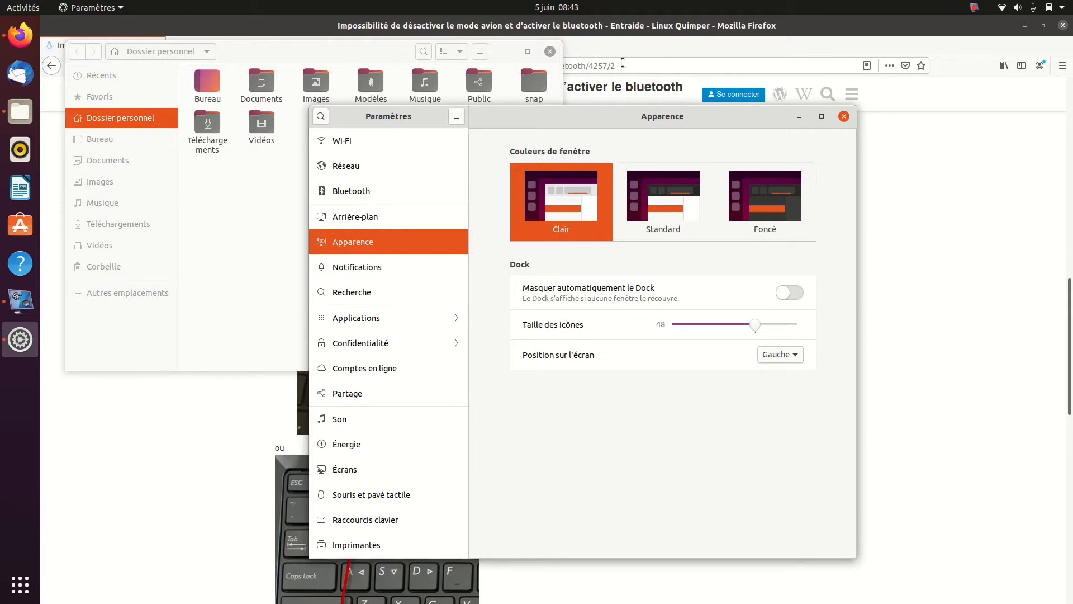
click(736, 217)
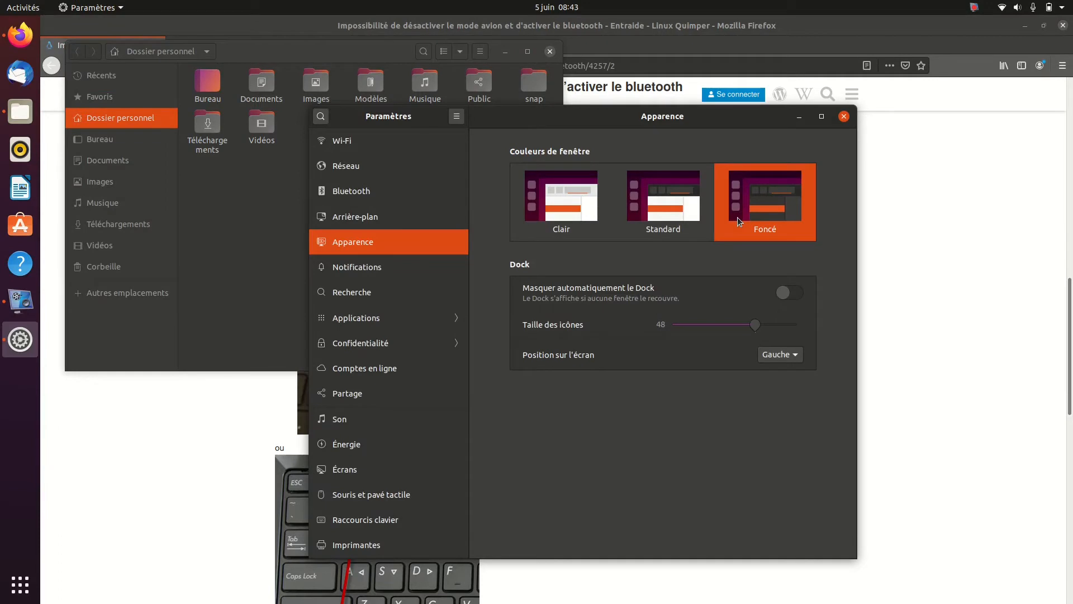
click(652, 199)
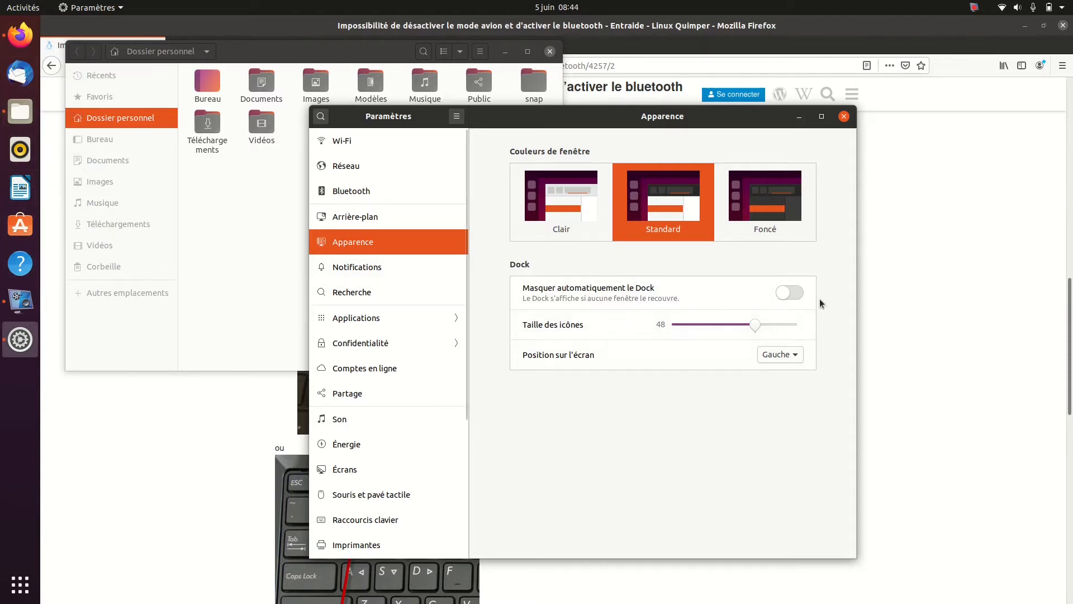
Try automatic hiding of the Dock and switch it off again
click(790, 292)
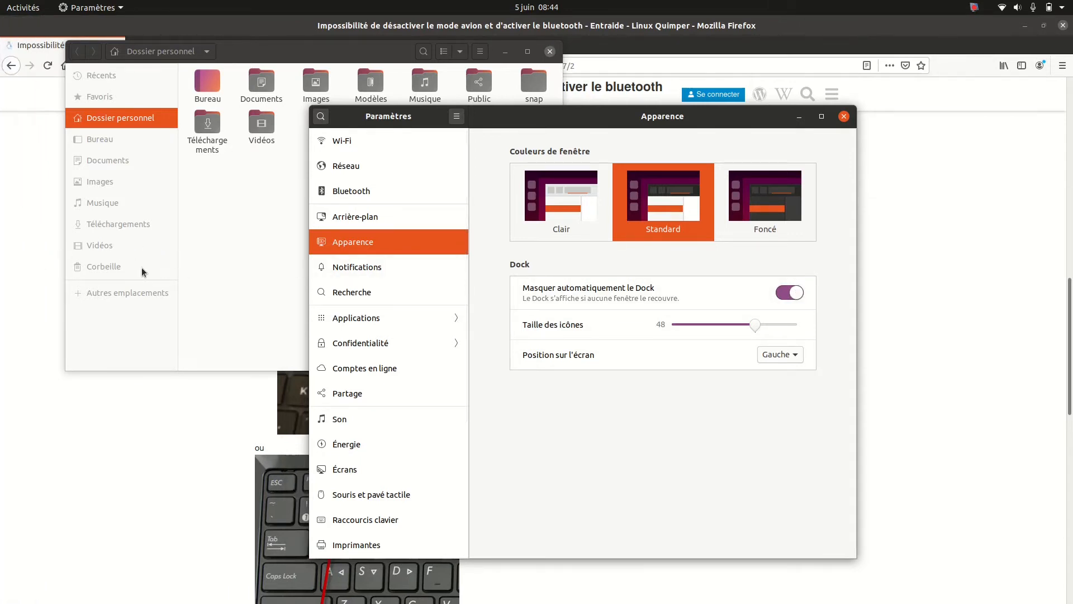
click(789, 292)
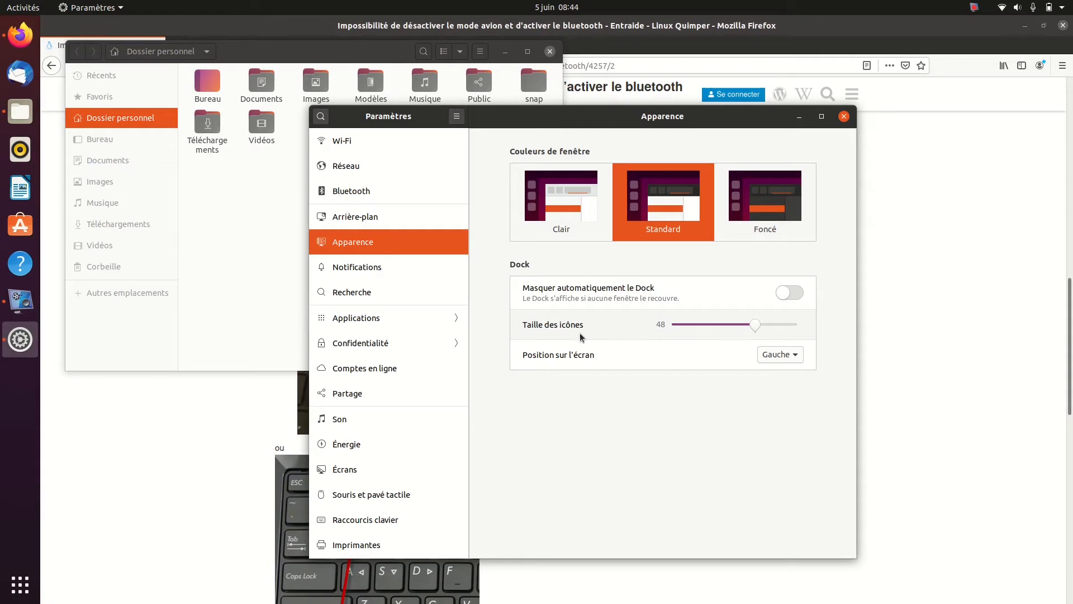
Set the Dock's icon size to 46 and its position on the screen to Bas
drag(770, 325, 727, 327)
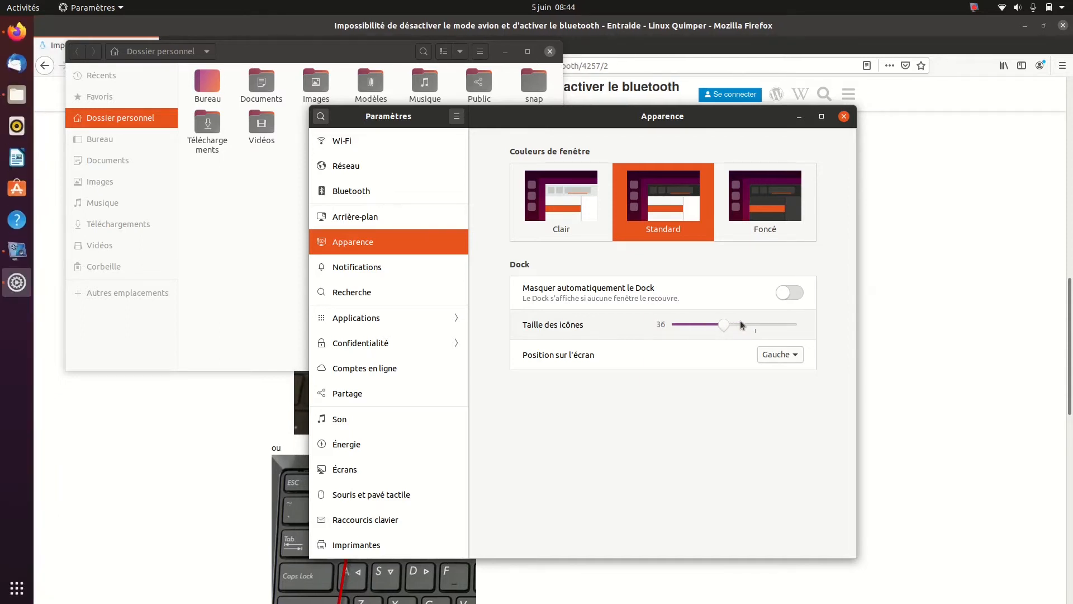
click(741, 324)
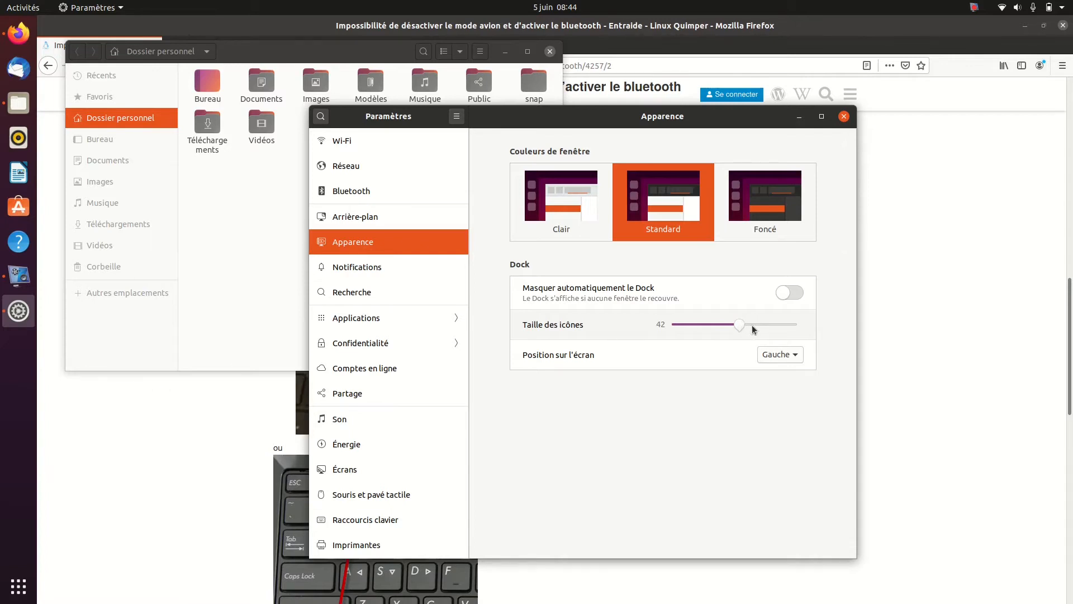
click(754, 327)
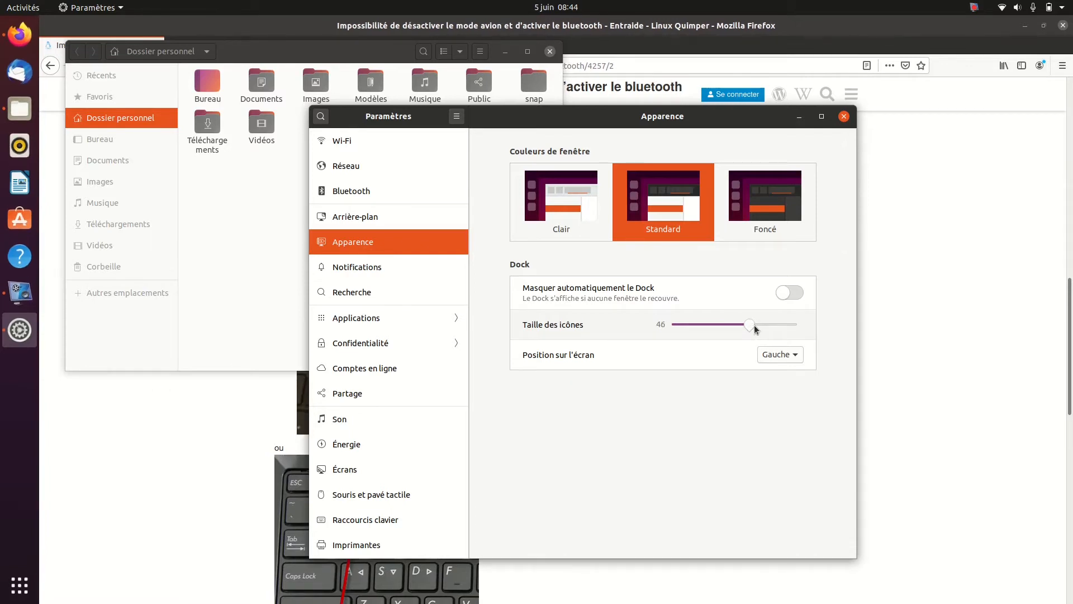
click(782, 354)
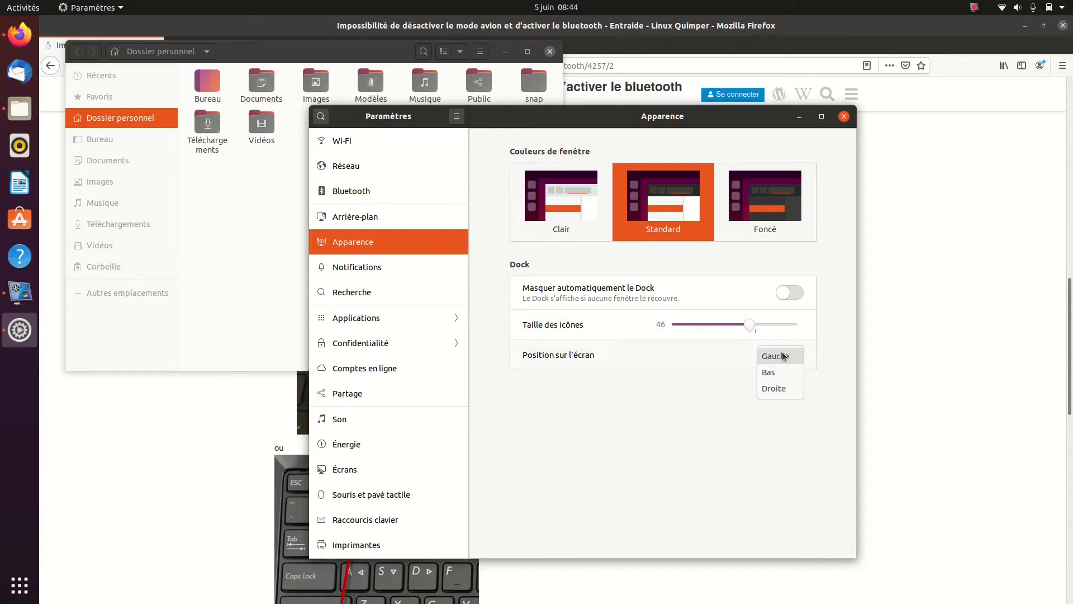
click(782, 372)
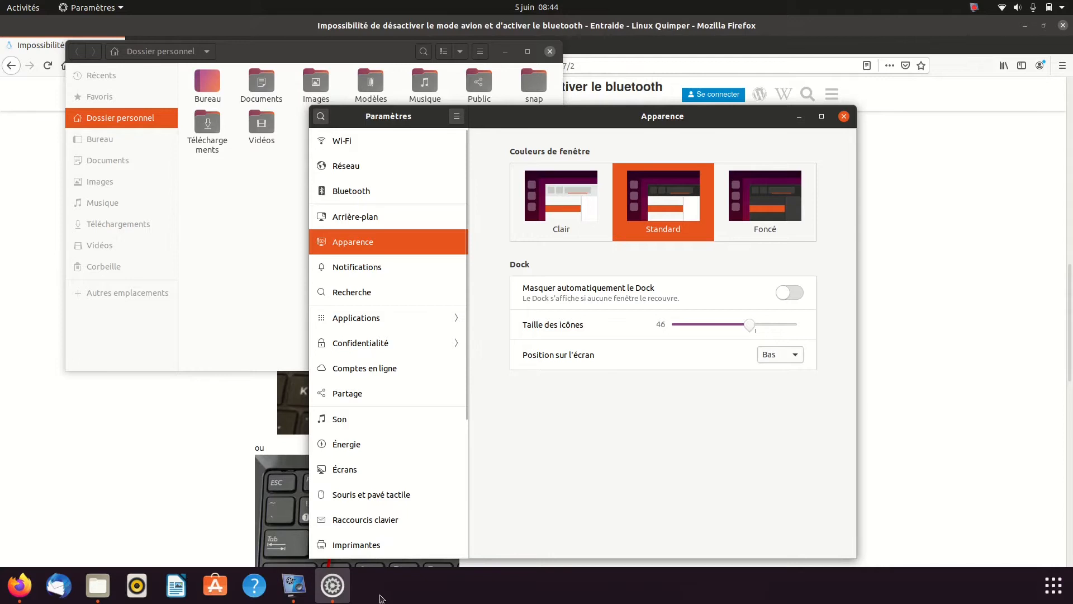
Try the Droite position for the Dock and set its position on the screen to Gauche
click(795, 360)
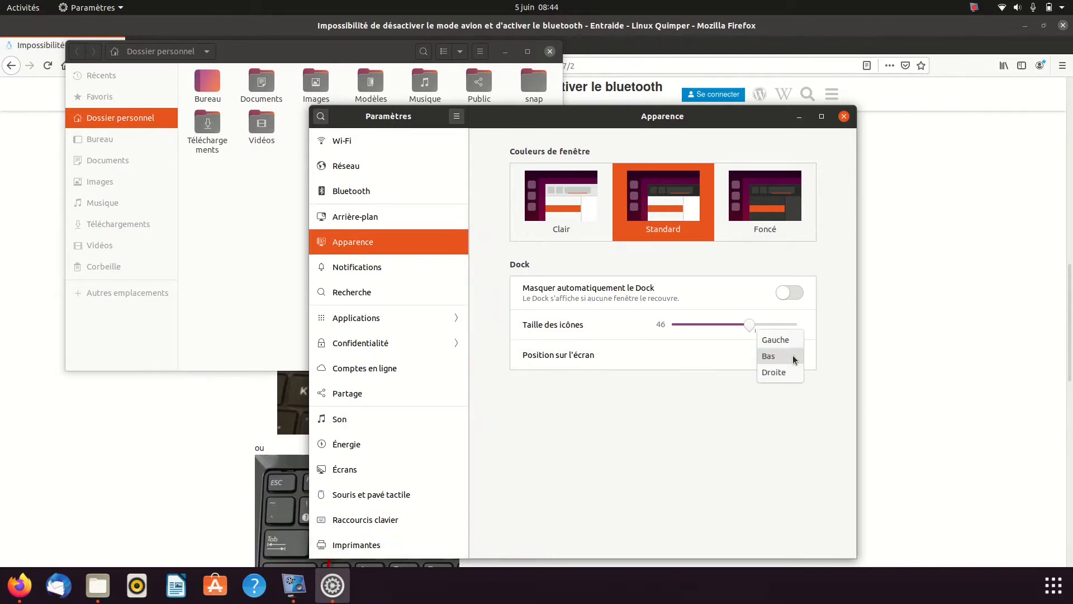
click(778, 373)
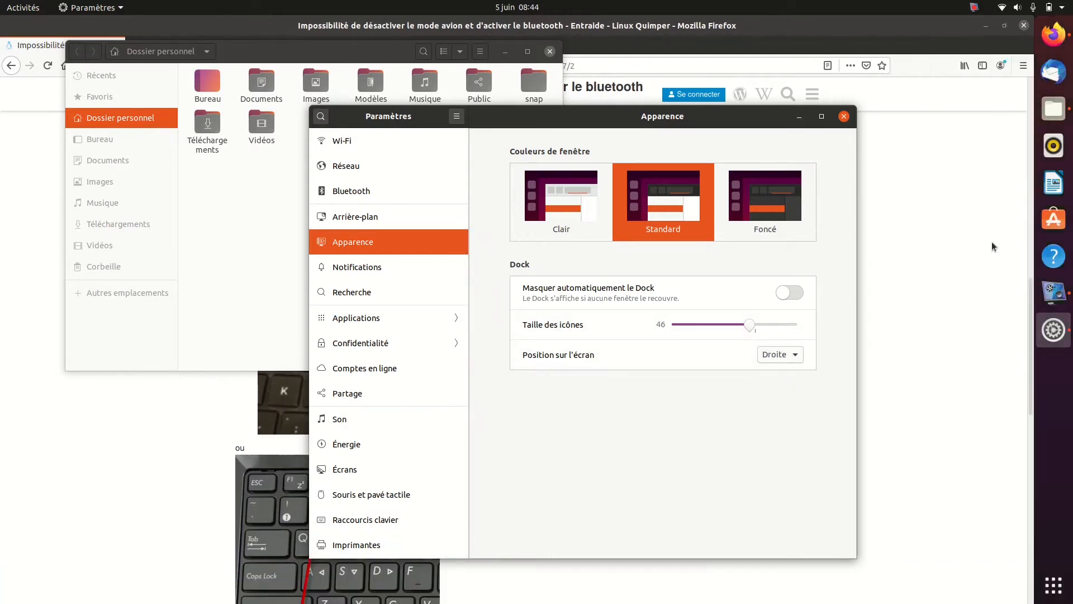
click(788, 361)
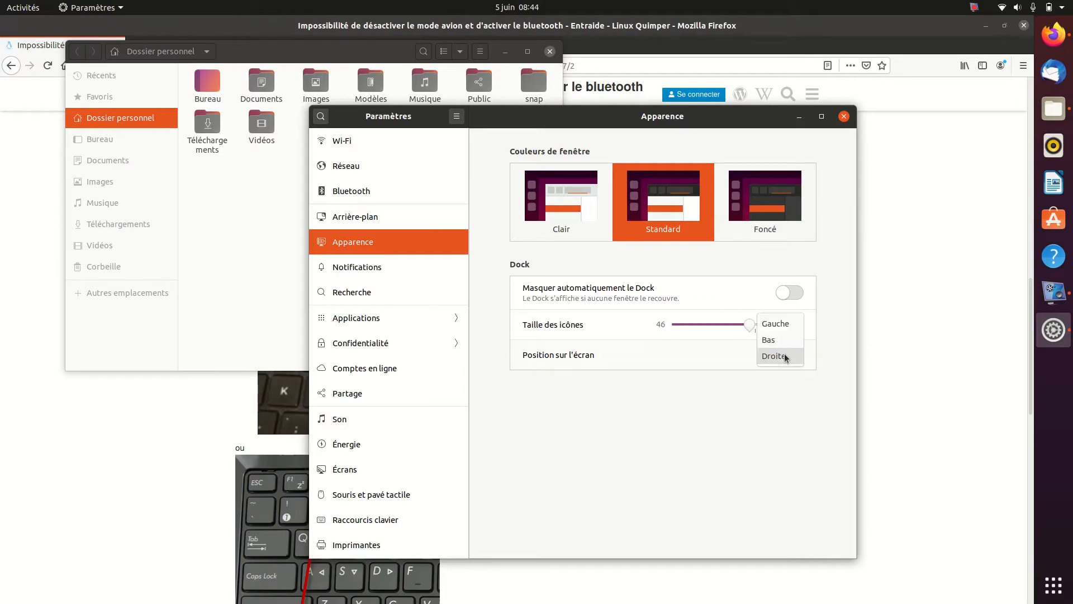
click(778, 325)
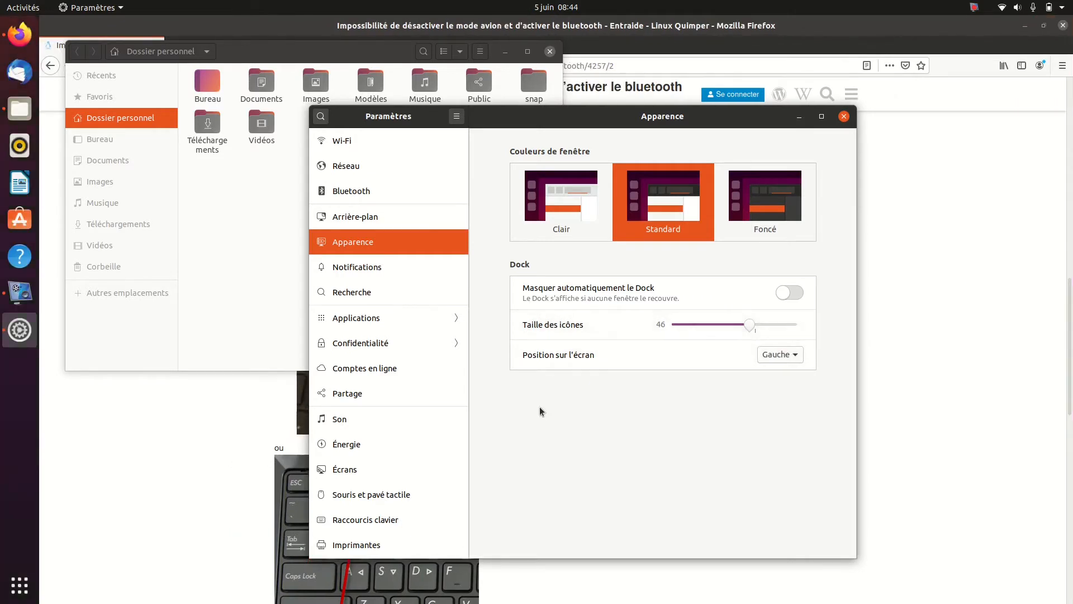
Show the Notifications settings and look at the desktop's notification and calendar panel
click(395, 272)
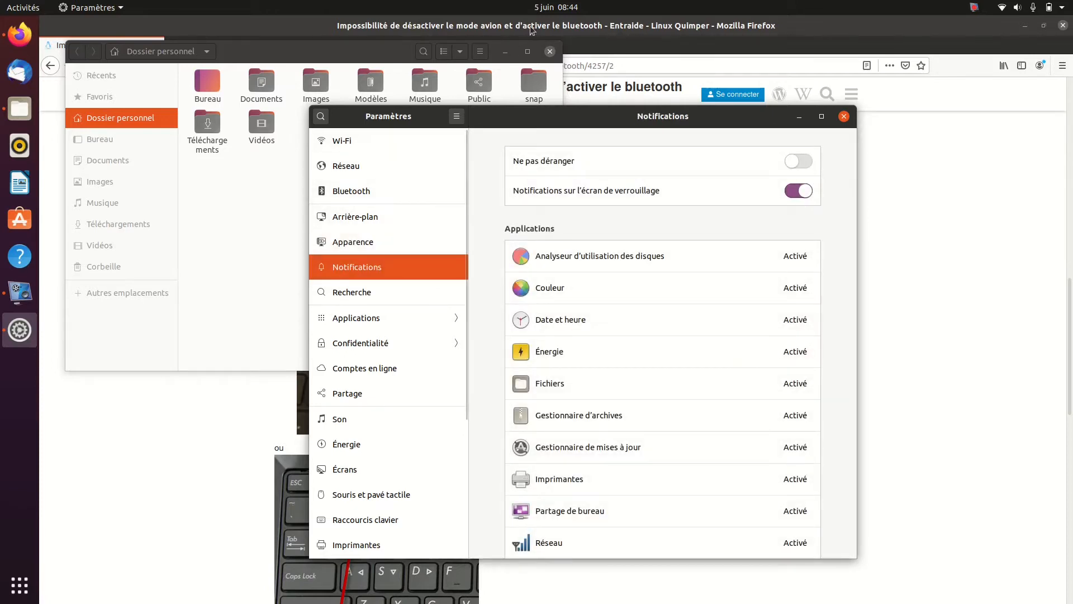
click(548, 8)
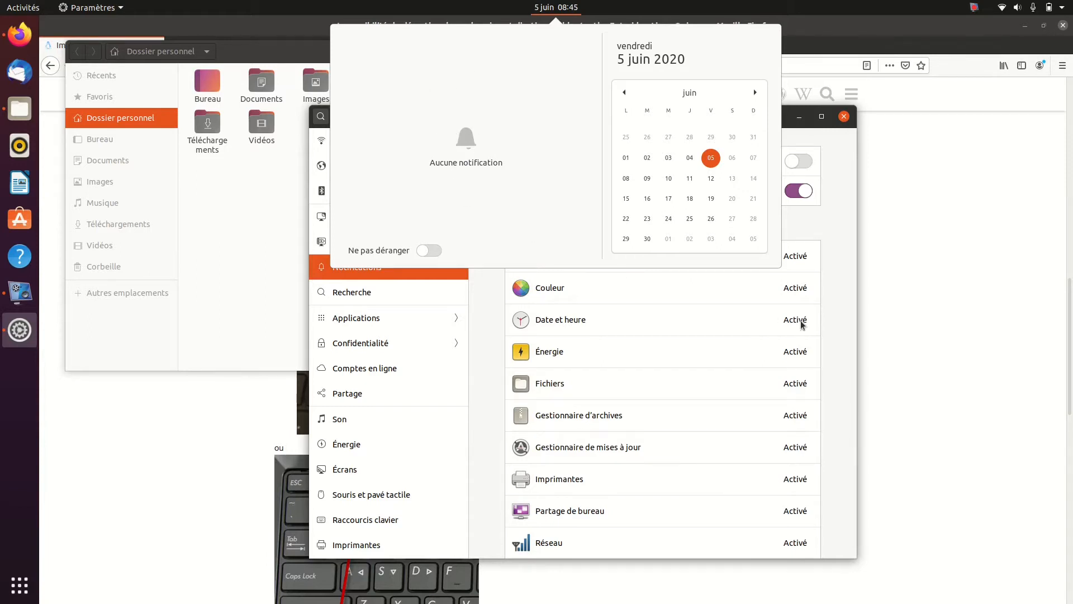
click(936, 305)
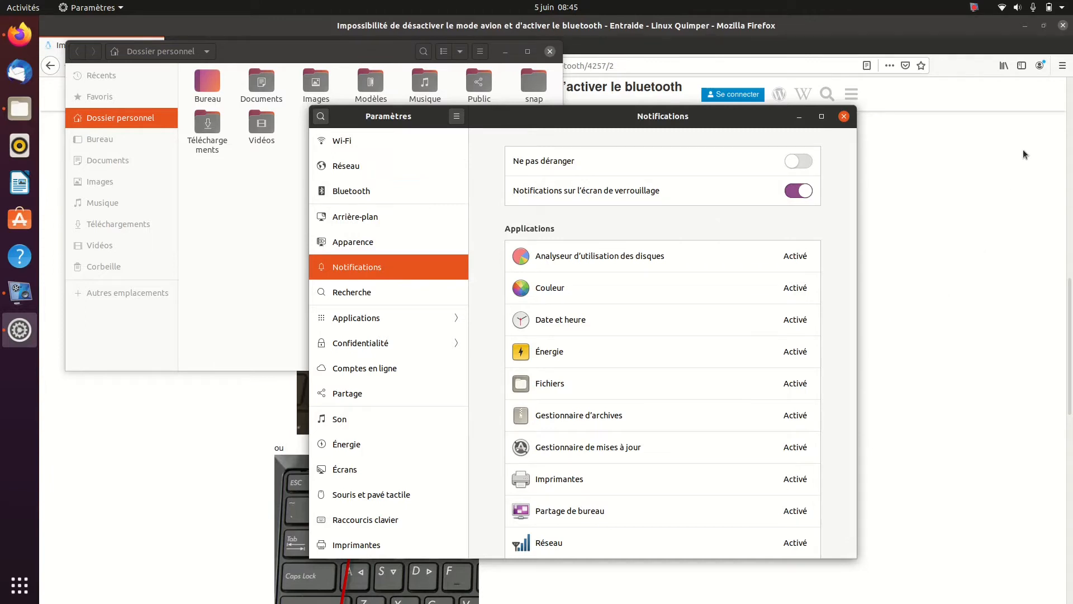
Clear the Firefox, Files and vokoscreenNG windows from the desktop and maximize the settings window
click(1062, 26)
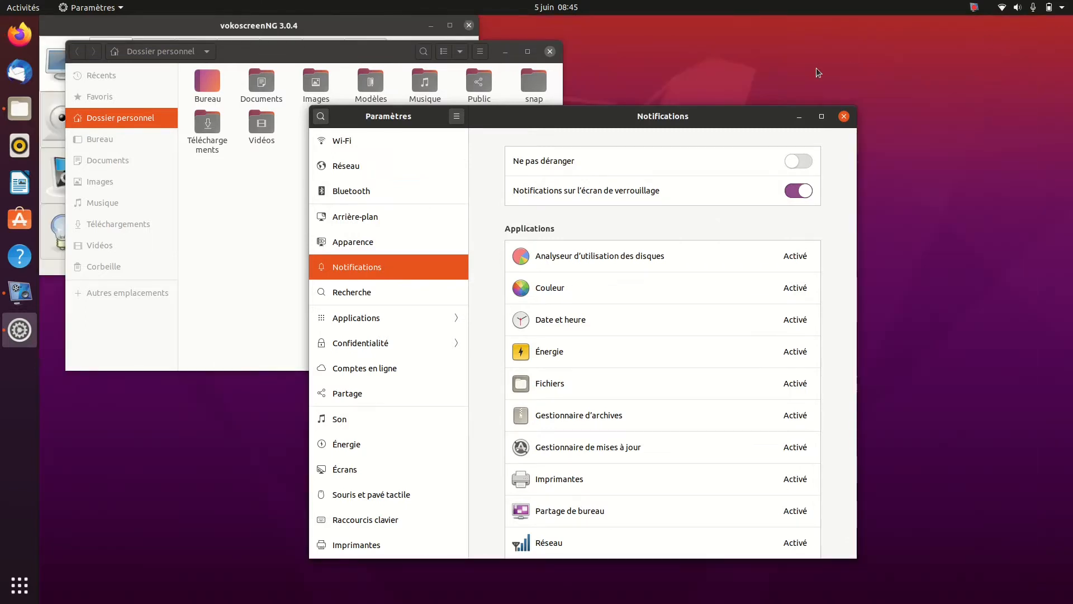
click(550, 52)
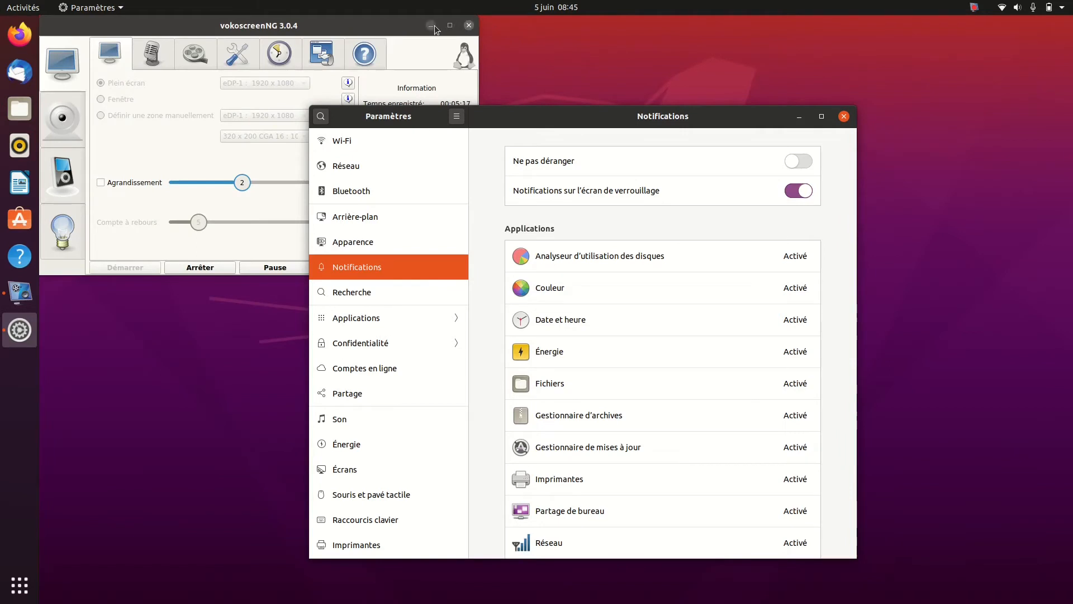
click(468, 26)
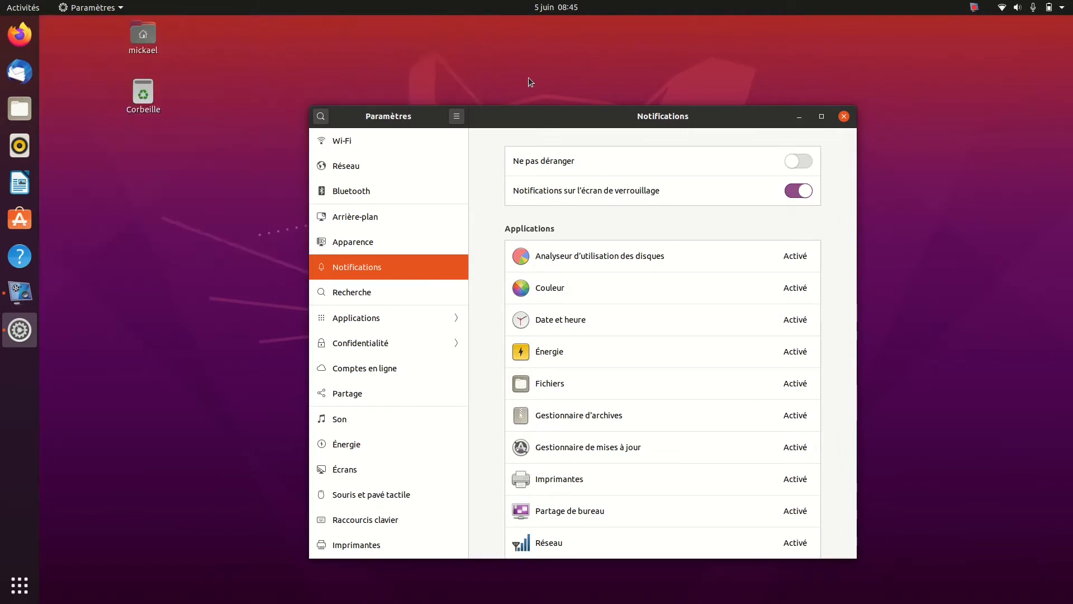
click(821, 116)
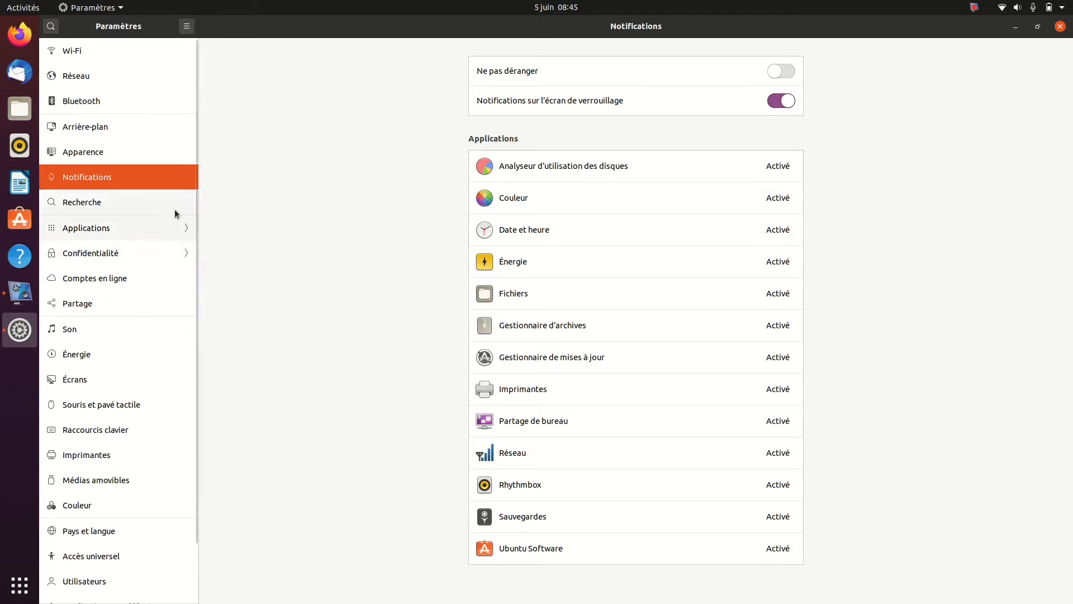
Show the Recherche settings and try a search for josm in the activities overview
click(110, 206)
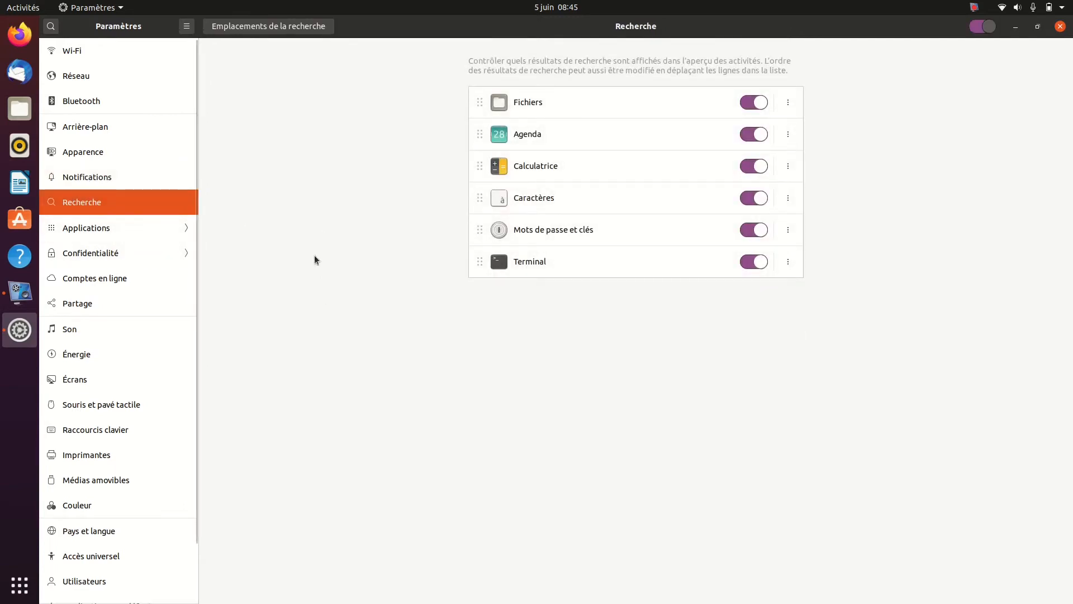
click(17, 10)
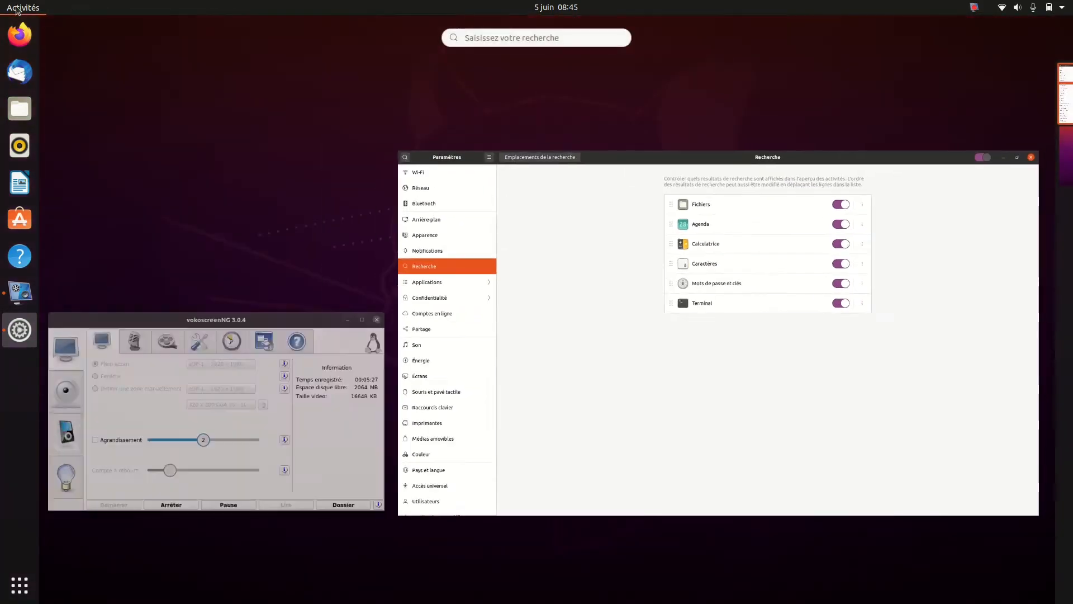
click(518, 40)
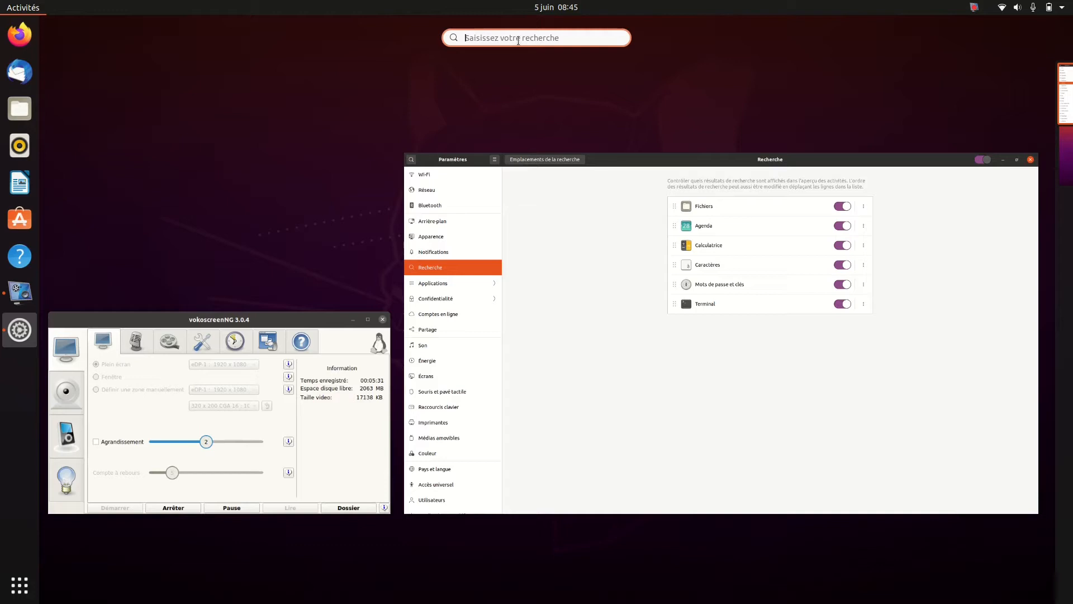
mouse_move(712, 226)
text(josm)
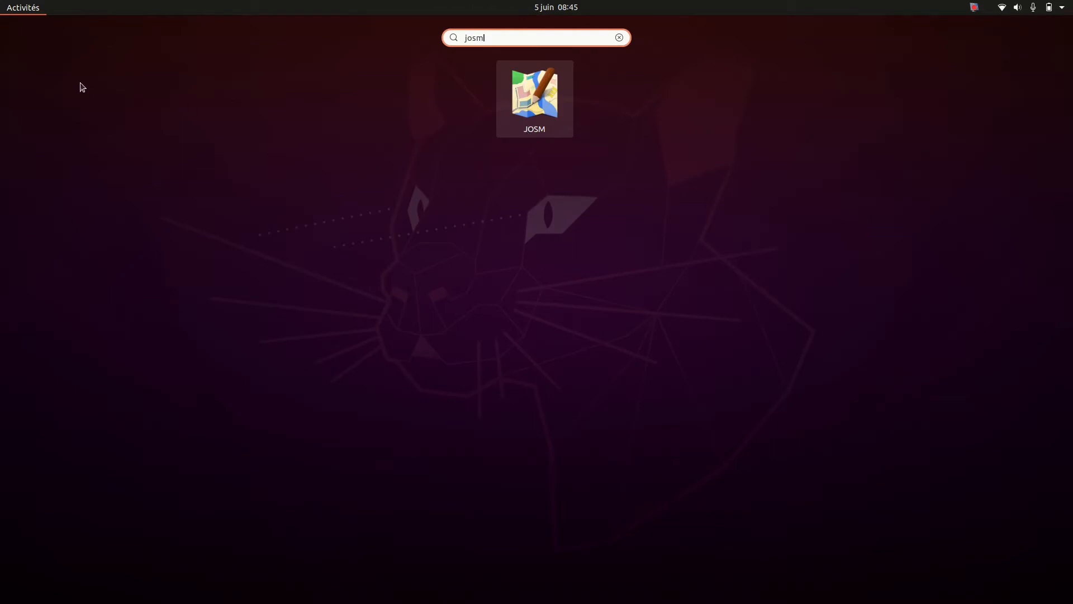
click(20, 9)
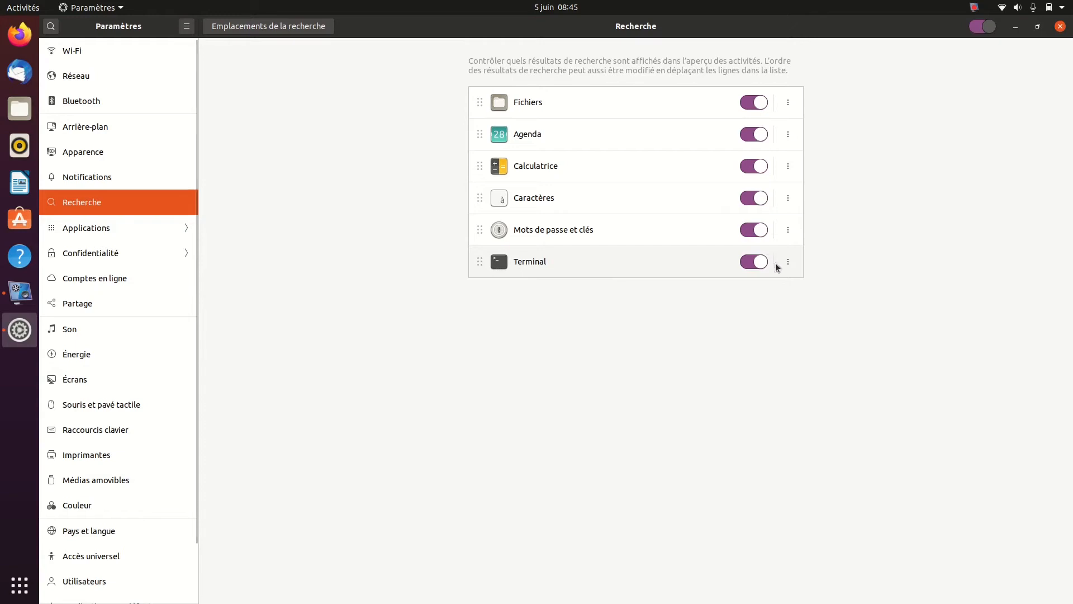
Move Terminal up two places in the search results order, above Caractères, and check the activities overview
click(789, 267)
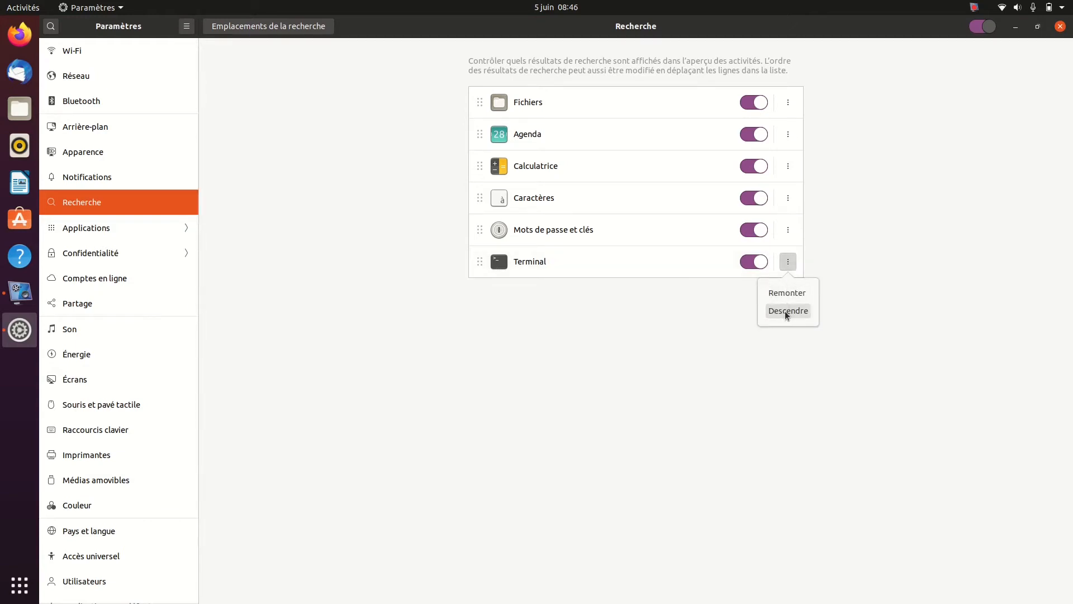
click(786, 295)
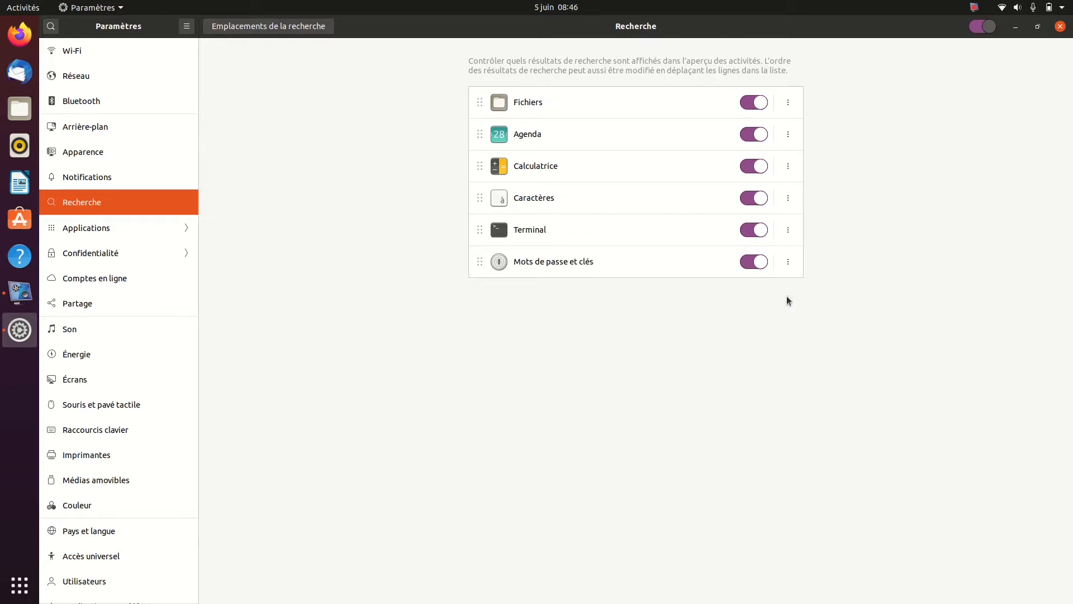
click(788, 236)
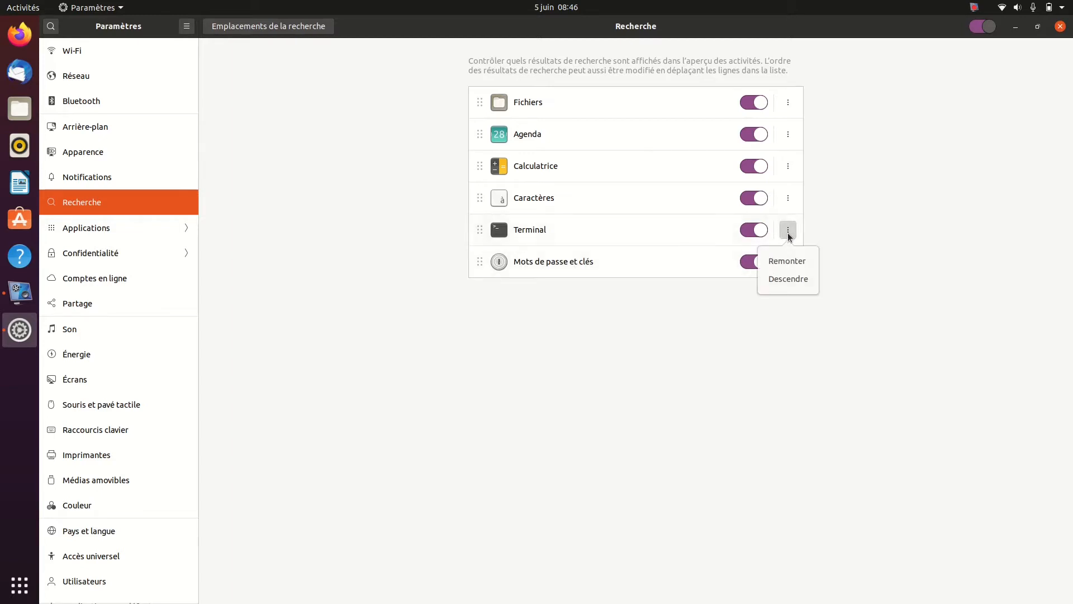
click(786, 261)
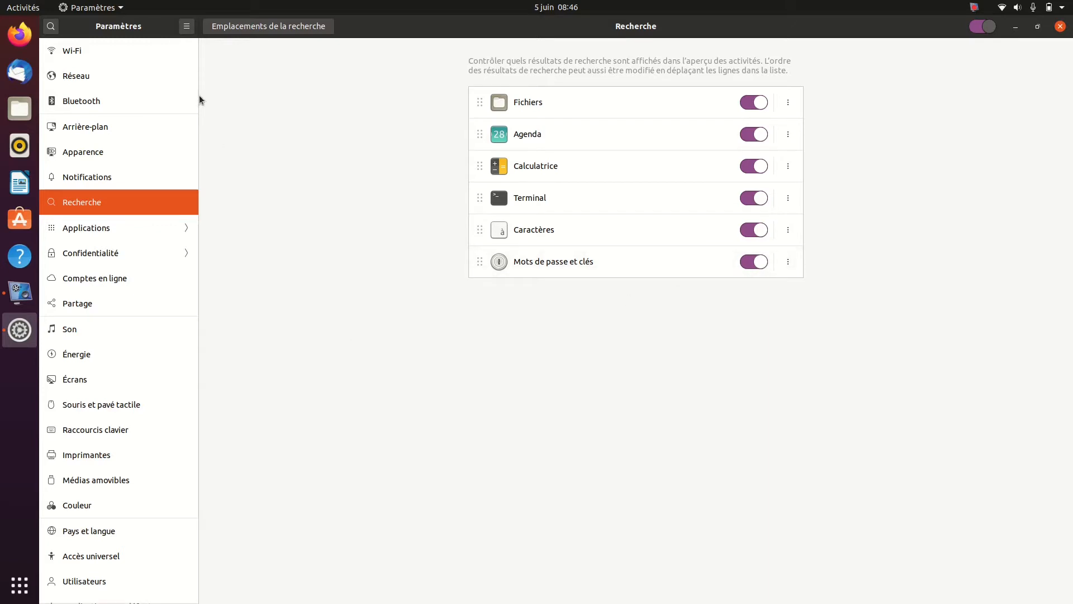
key(super)
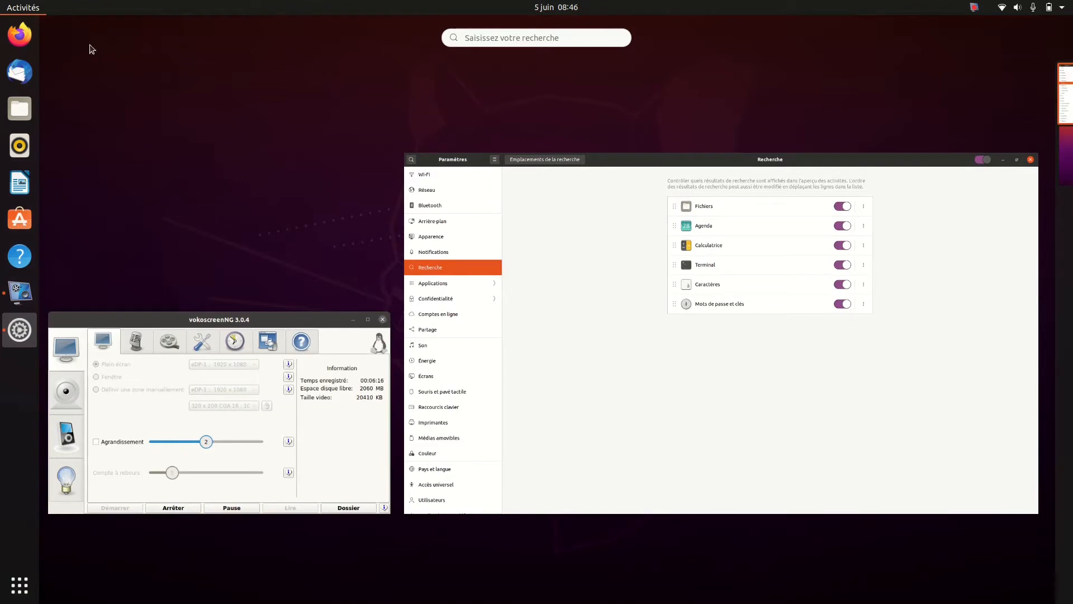
click(19, 8)
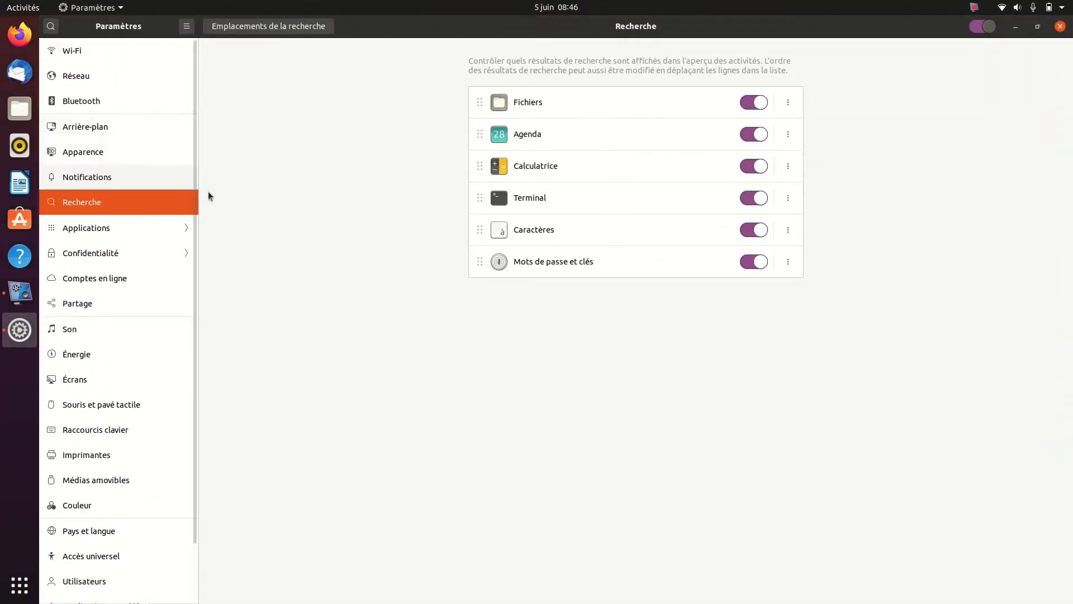
Browse the Applications settings and show the permissions and integration options for JOSM
click(139, 228)
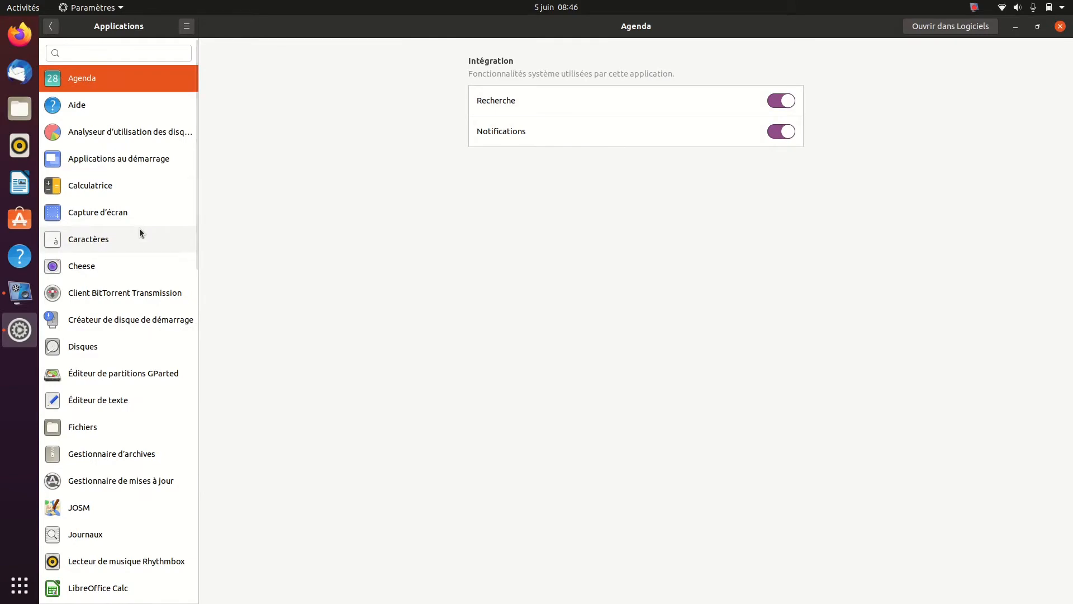
scroll(97, 229, down, 10)
scroll(97, 230, up, 5)
scroll(97, 229, up, 5)
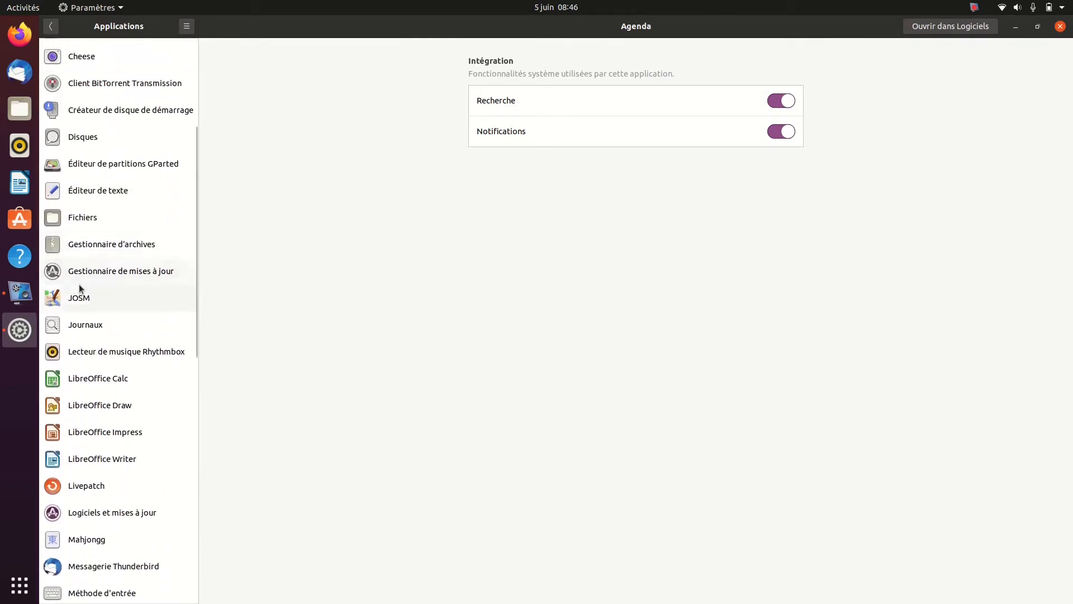
click(79, 297)
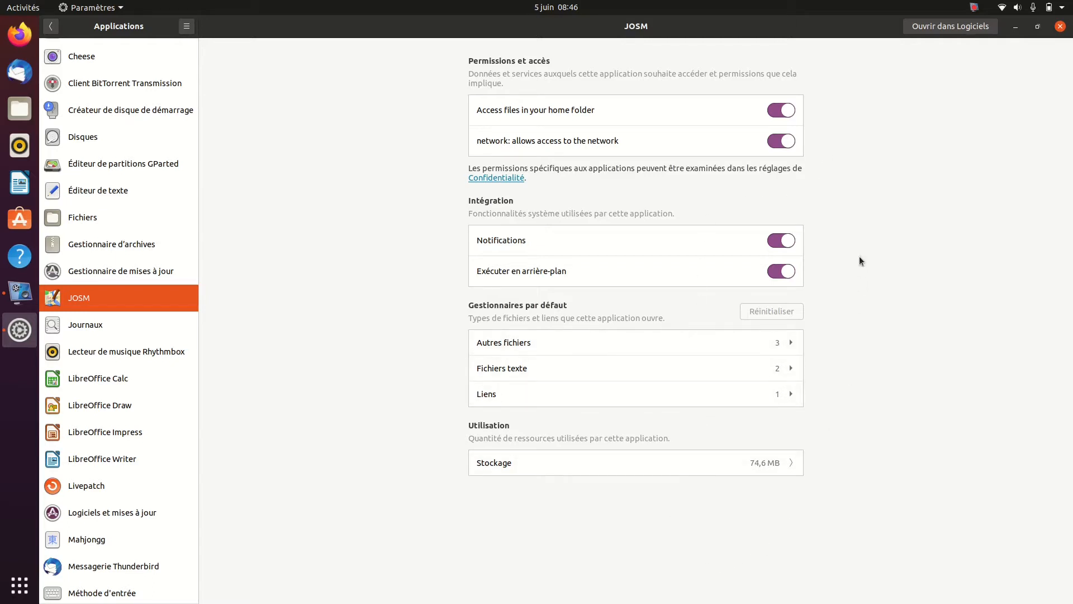
View JOSM's page in Ubuntu Software, including its permissions and details, and close that window
click(950, 26)
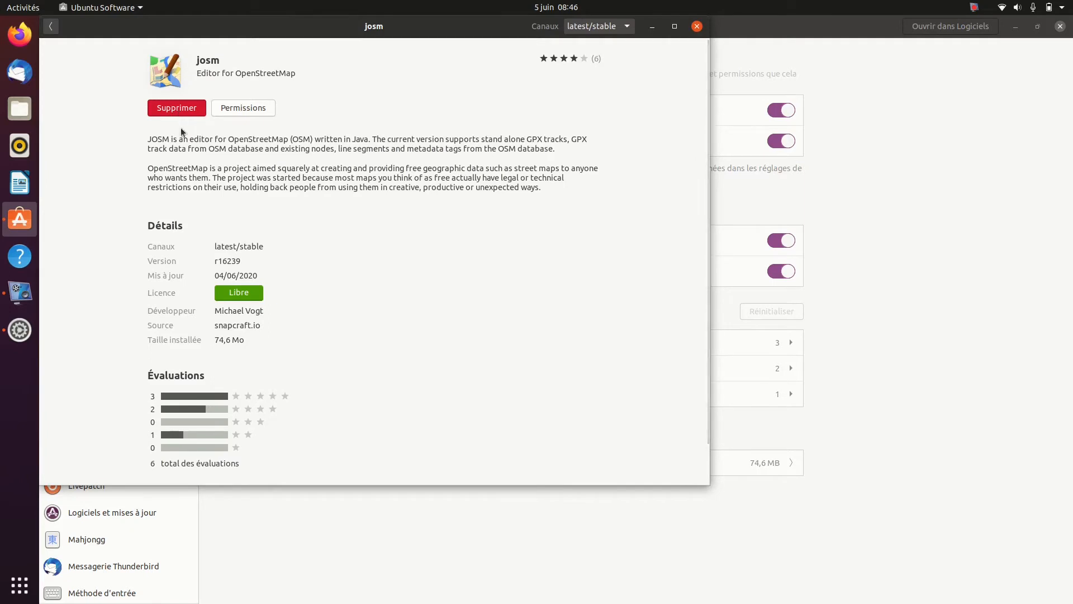
click(242, 107)
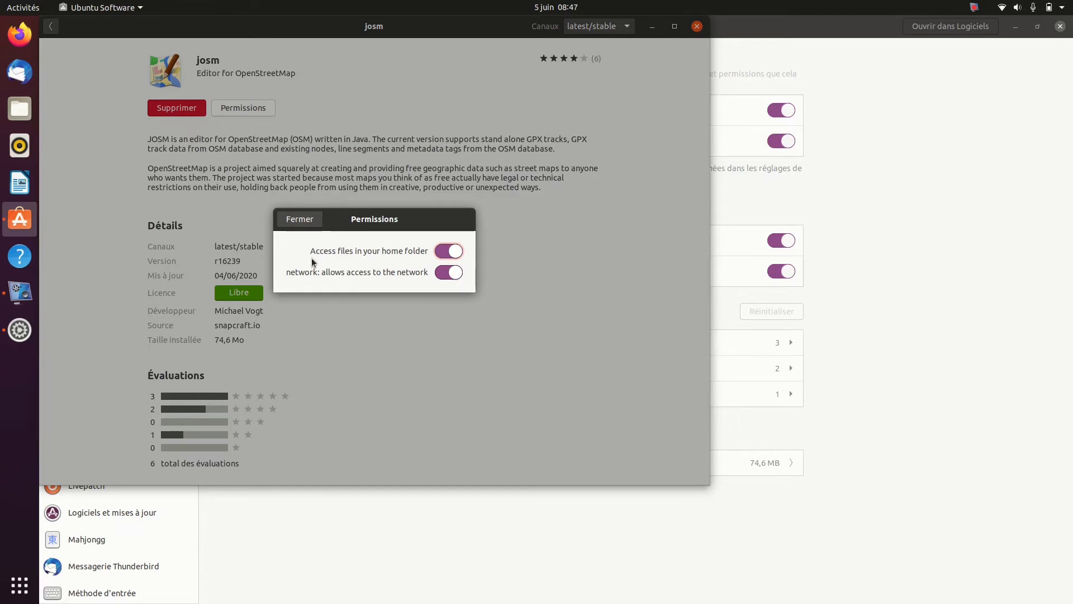
click(298, 219)
scroll(302, 308, down, 1)
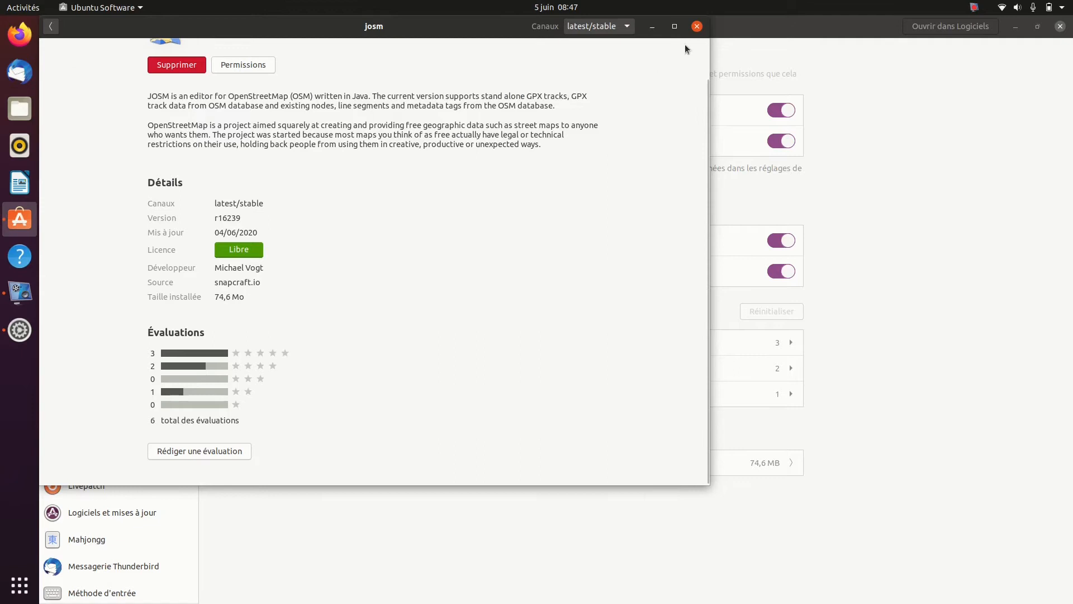
click(697, 27)
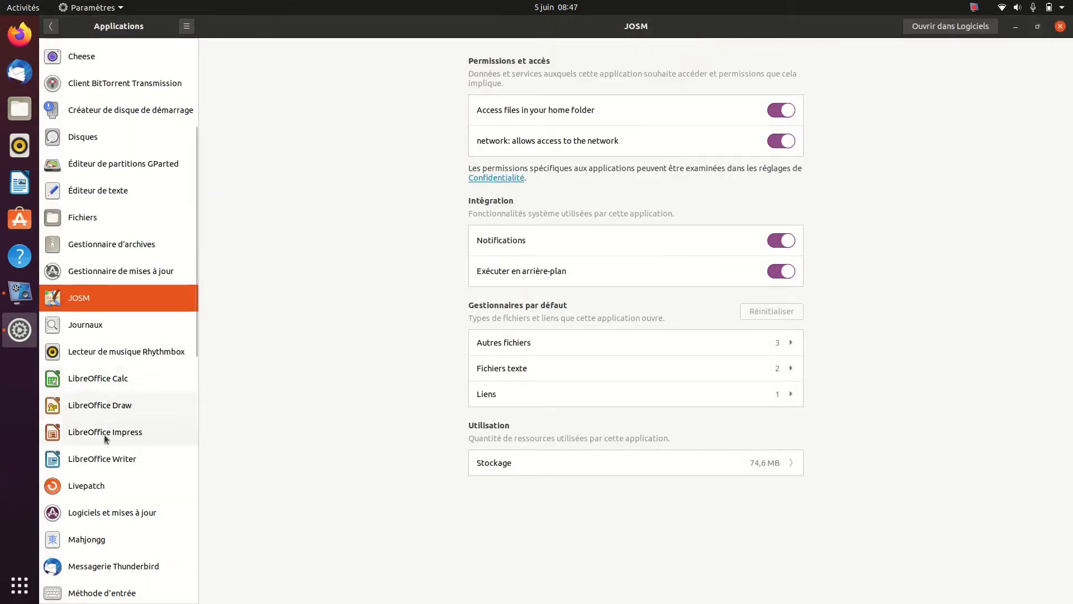
Show the LibreOffice Writer application settings, look through its page in Ubuntu Software, and close that window
click(102, 463)
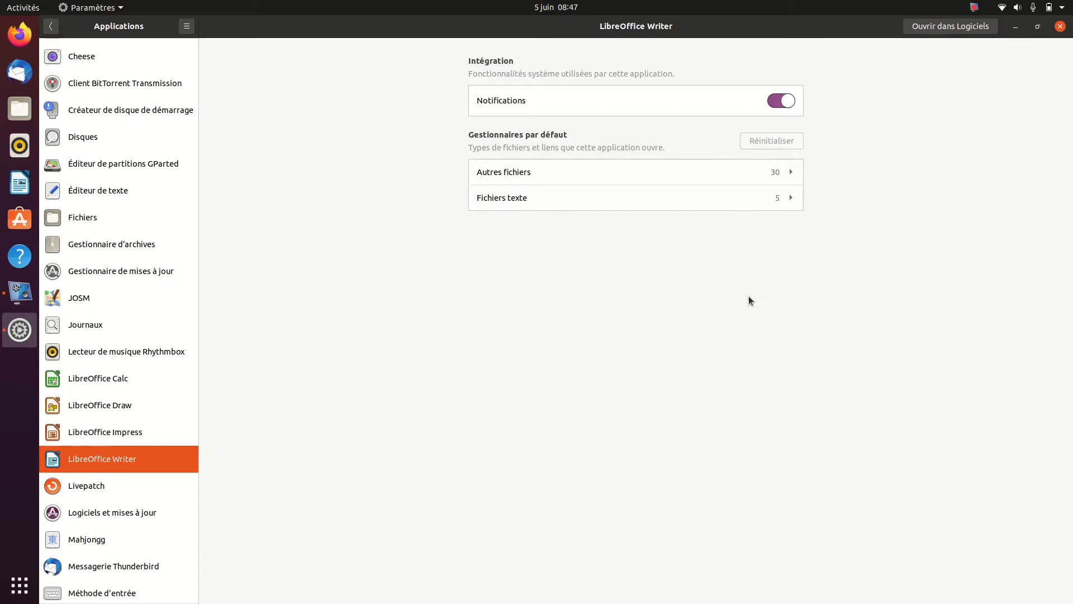
click(956, 27)
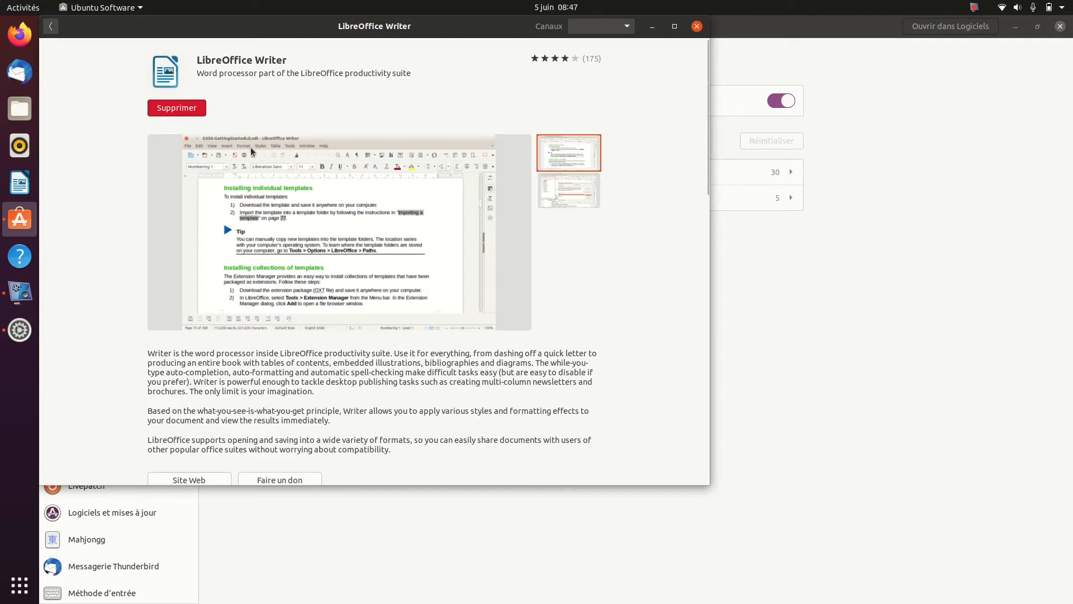
scroll(339, 218, down, 10)
scroll(339, 215, up, 3)
scroll(340, 216, up, 4)
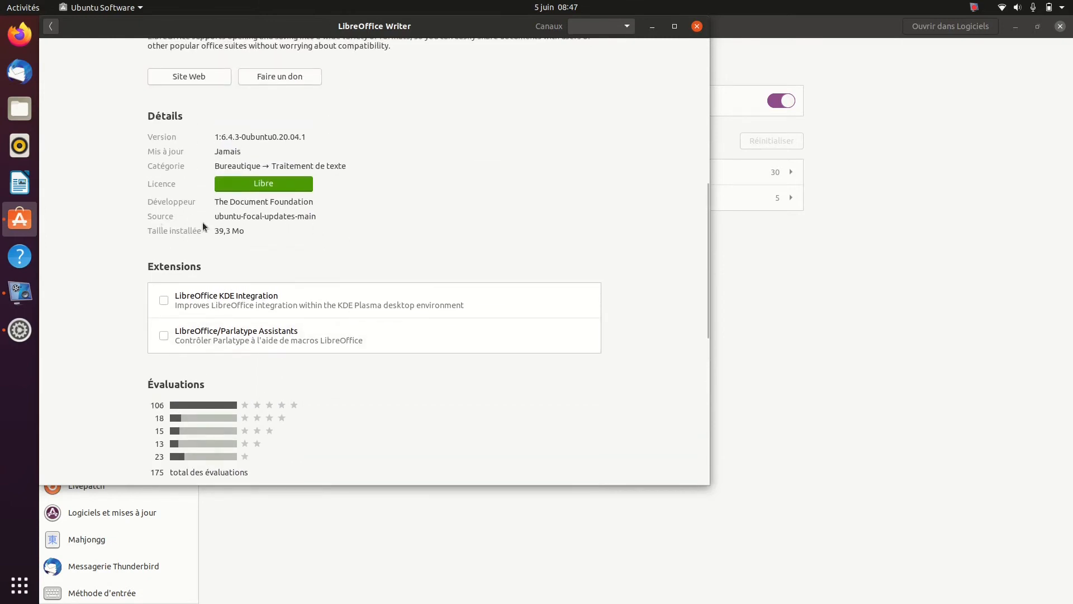
scroll(329, 216, up, 5)
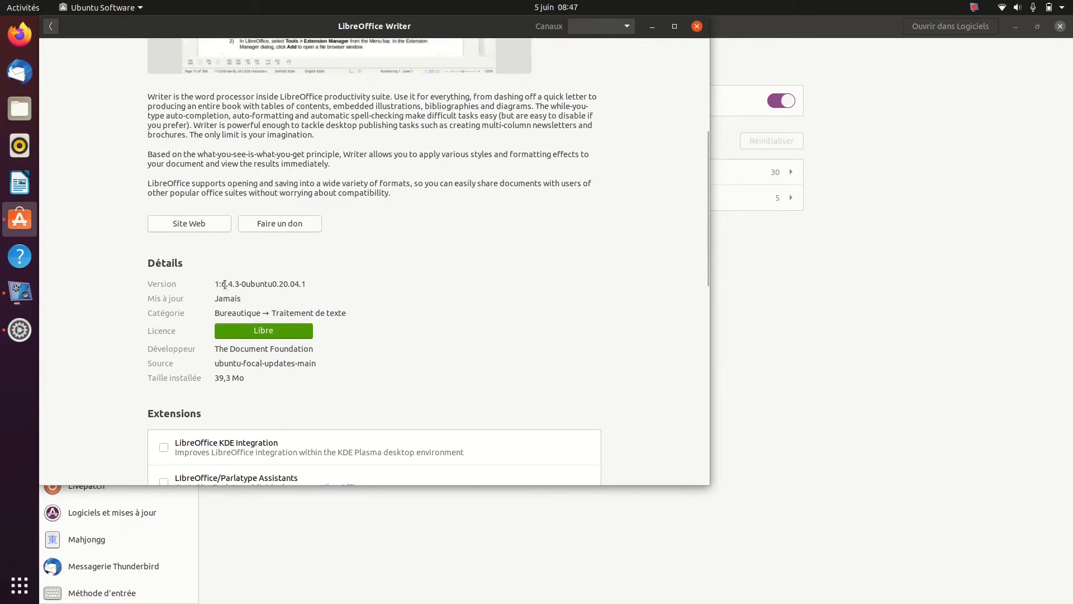
scroll(353, 279, up, 9)
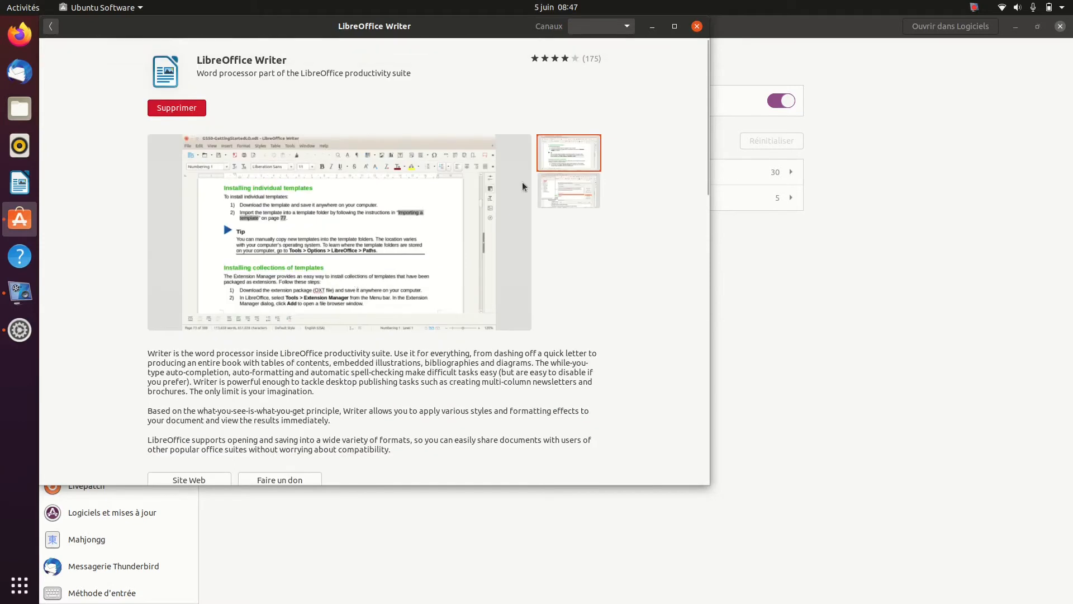
click(697, 27)
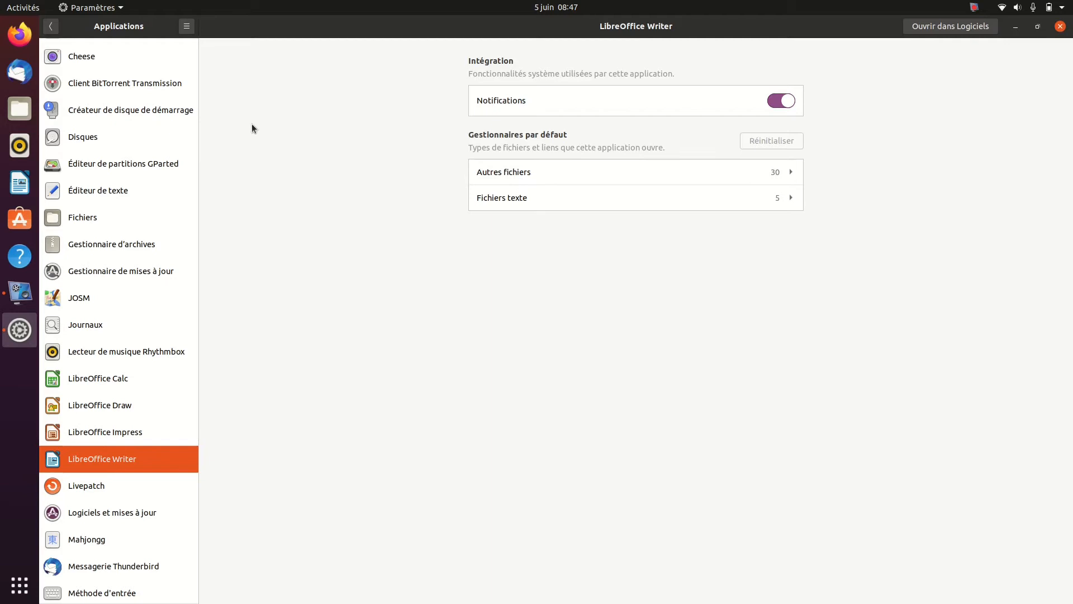
Open the Confidentialité settings and look through the connectivity, location services and Thunderbolt pages
click(51, 27)
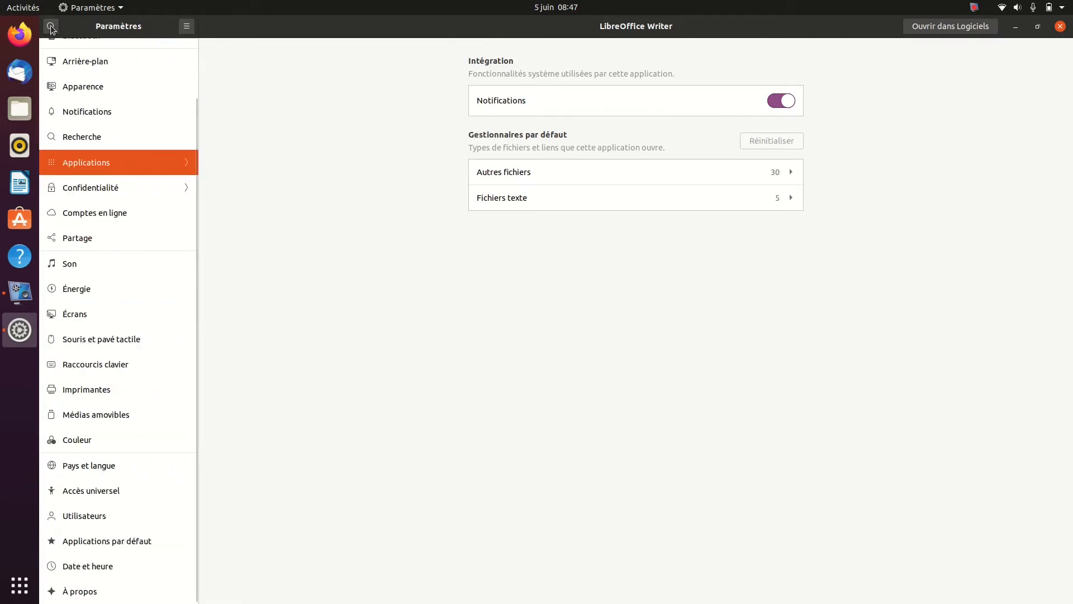
click(98, 186)
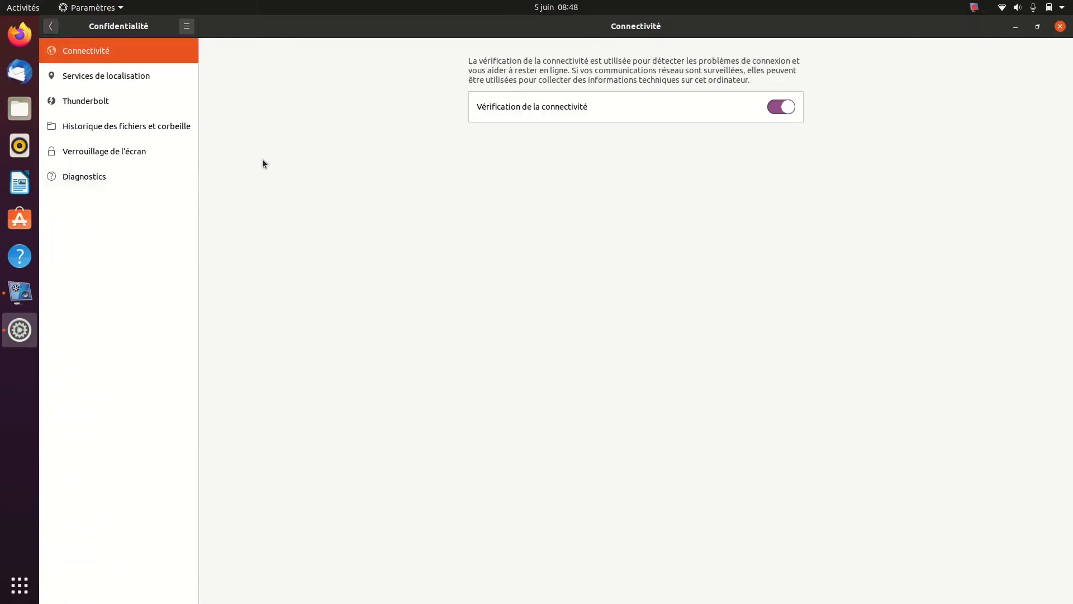
click(150, 75)
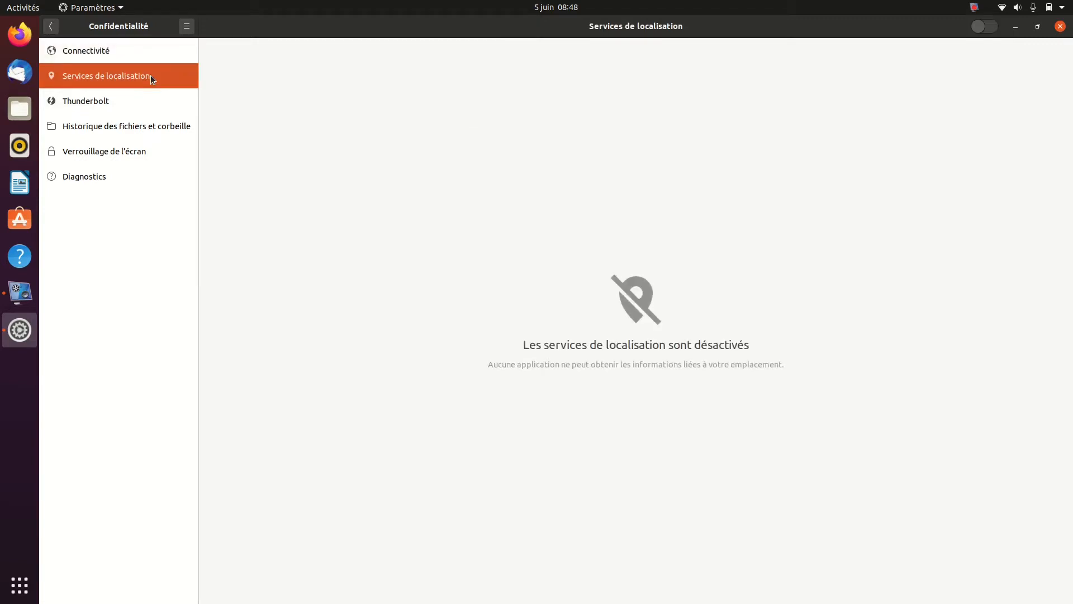
click(139, 107)
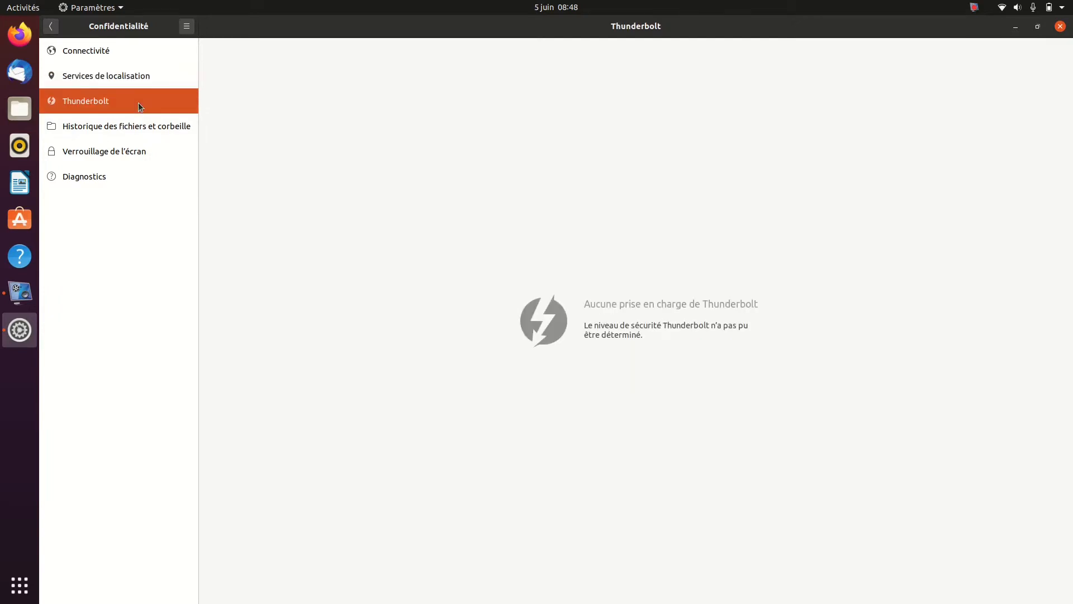
In the file history and trash settings, keep the automatic deletion period at 30 jours and turn off automatic trash emptying
click(133, 124)
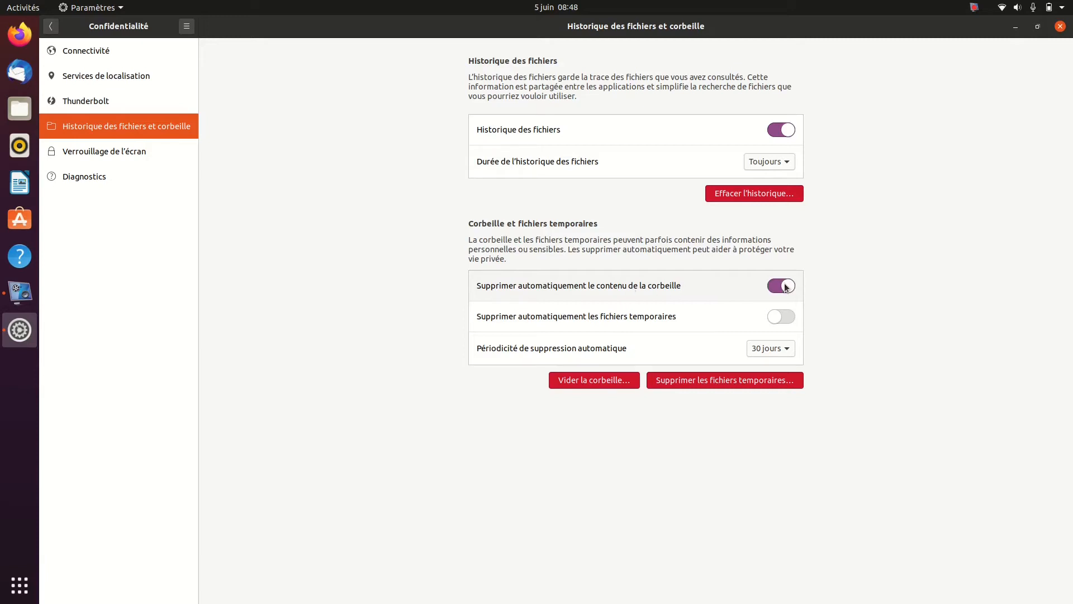
click(773, 347)
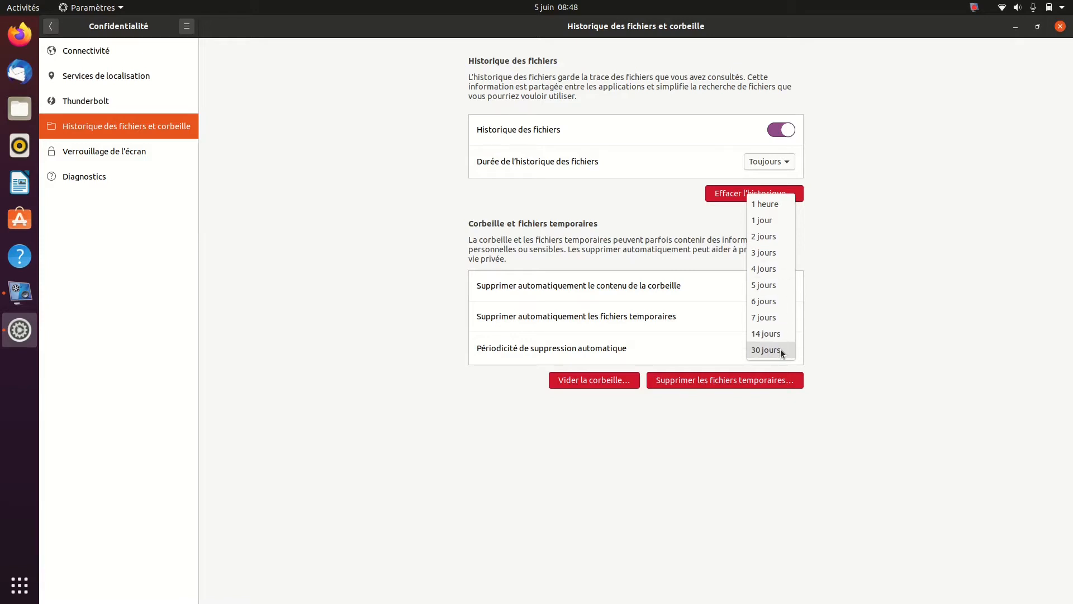
click(780, 349)
click(776, 287)
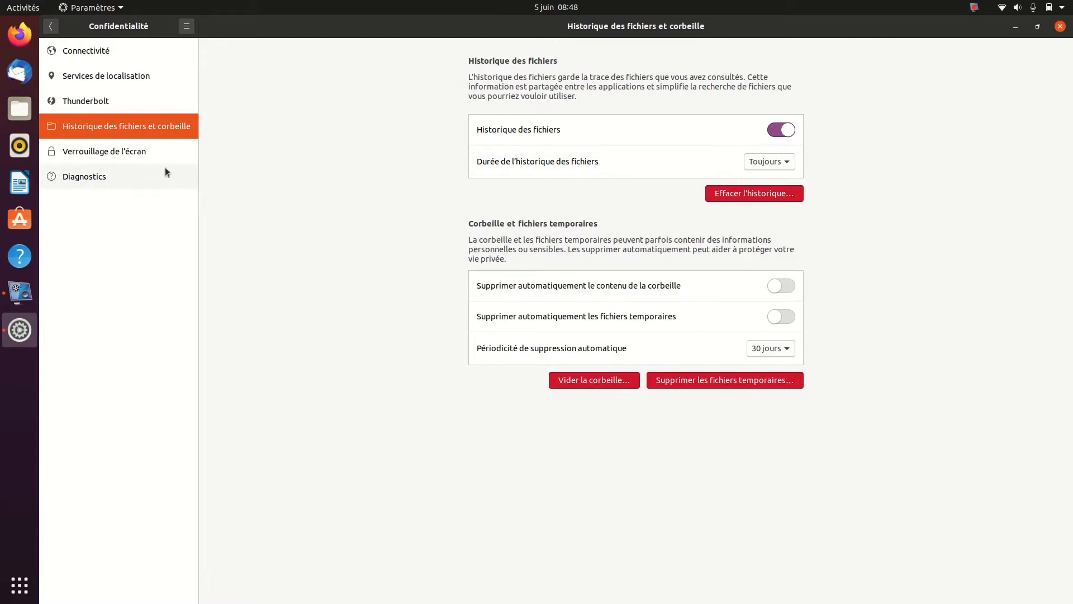
Set the screen blank delay to 10 minutes and turn off both automatic screen locking and locking on suspend
click(157, 153)
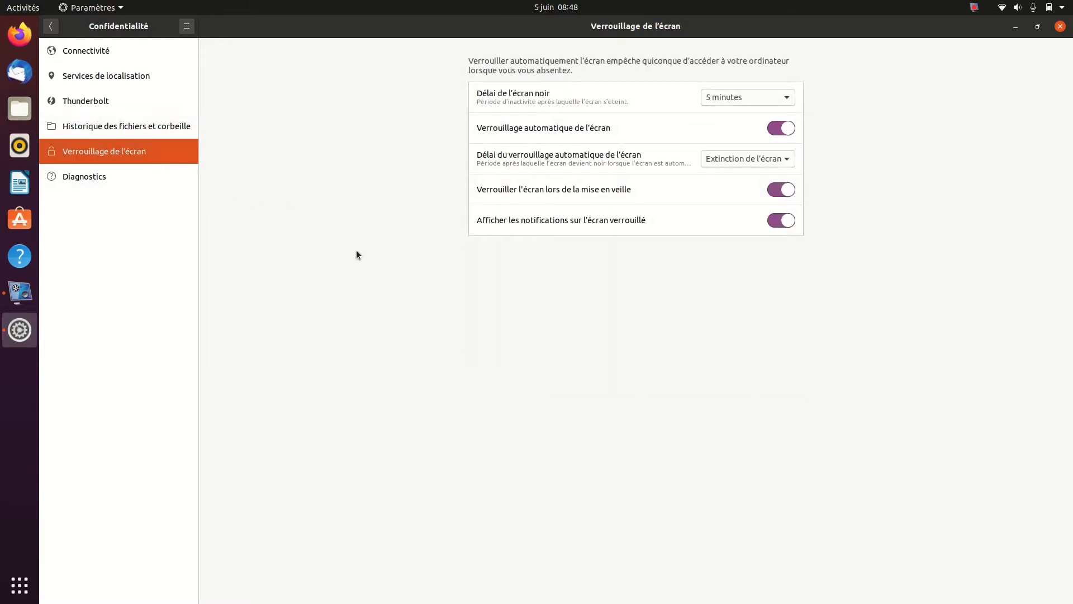
click(783, 103)
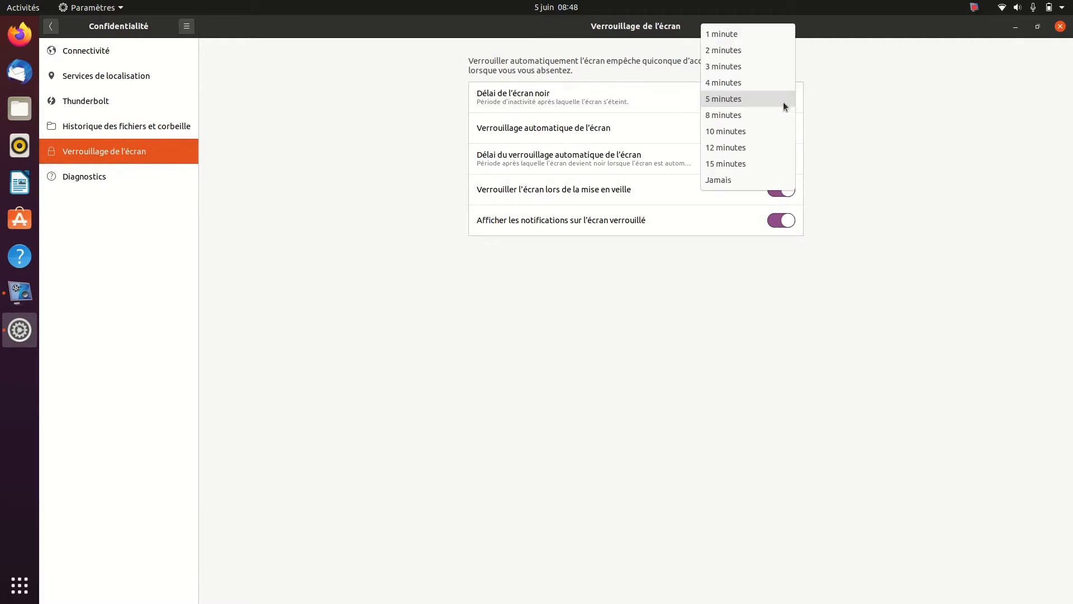
click(763, 129)
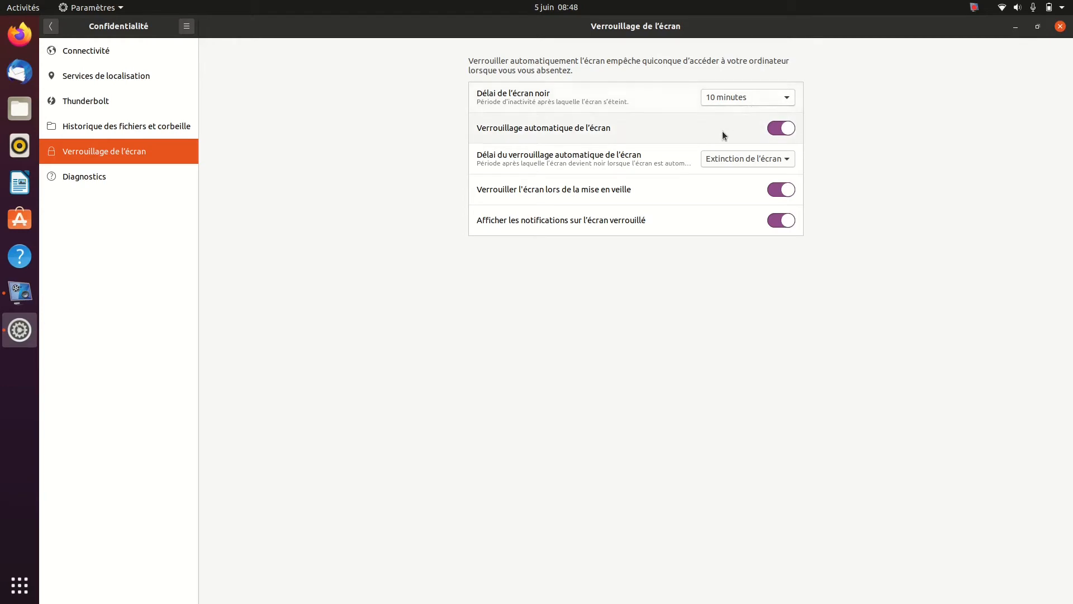
click(776, 129)
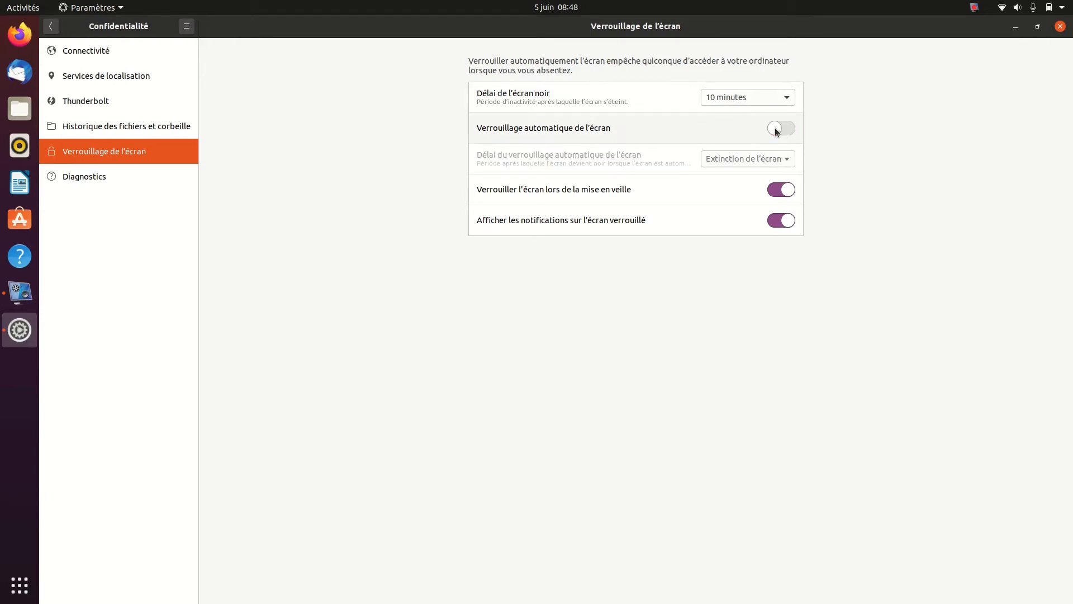
click(771, 191)
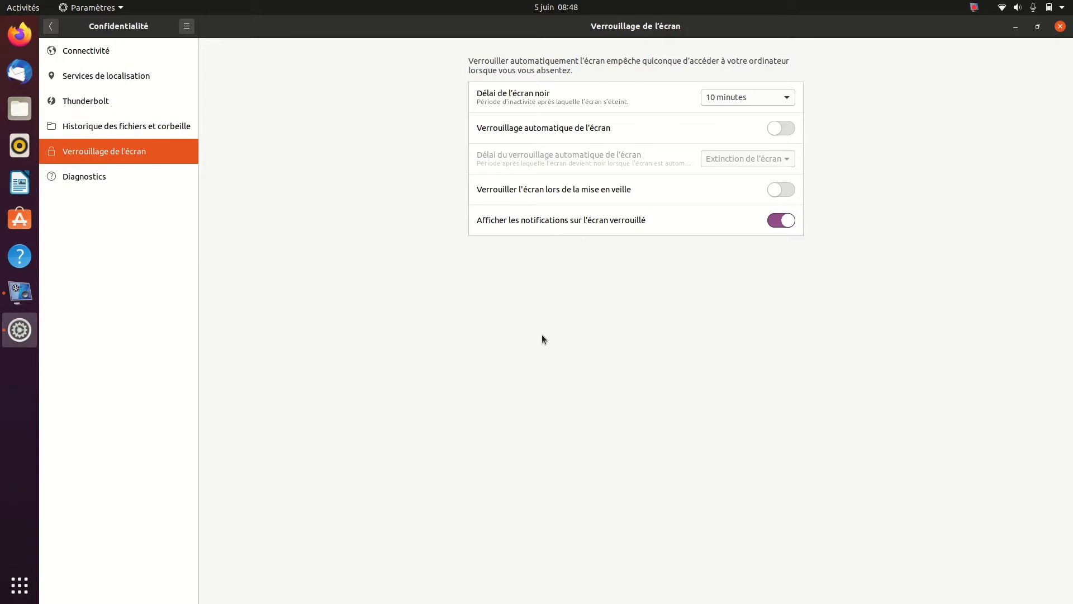
Show the Diagnostics options for sending error reports to Canonical and keep Manuel selected
click(144, 177)
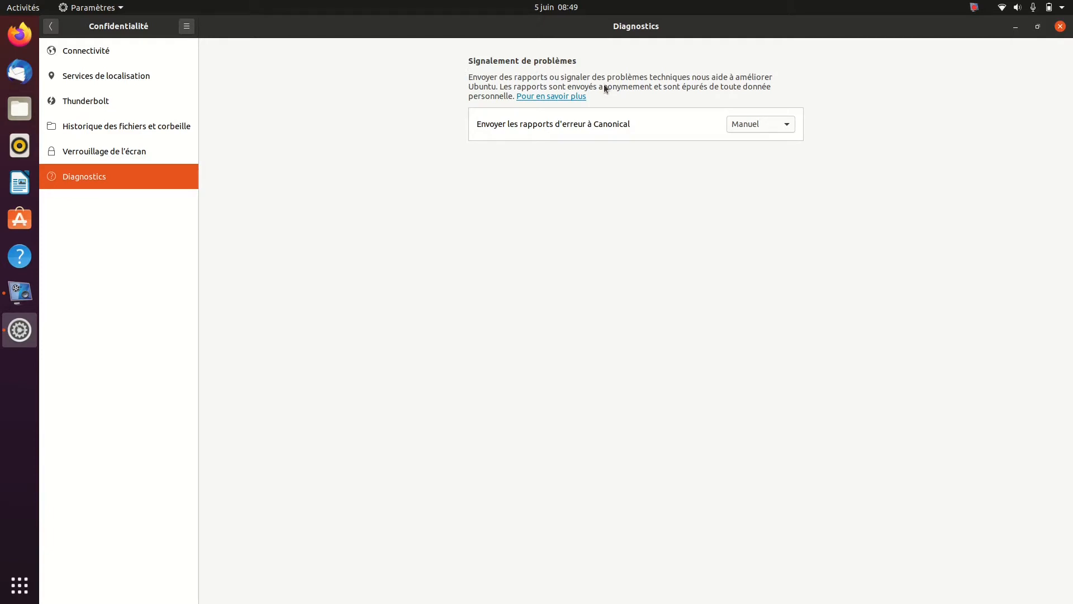
click(770, 126)
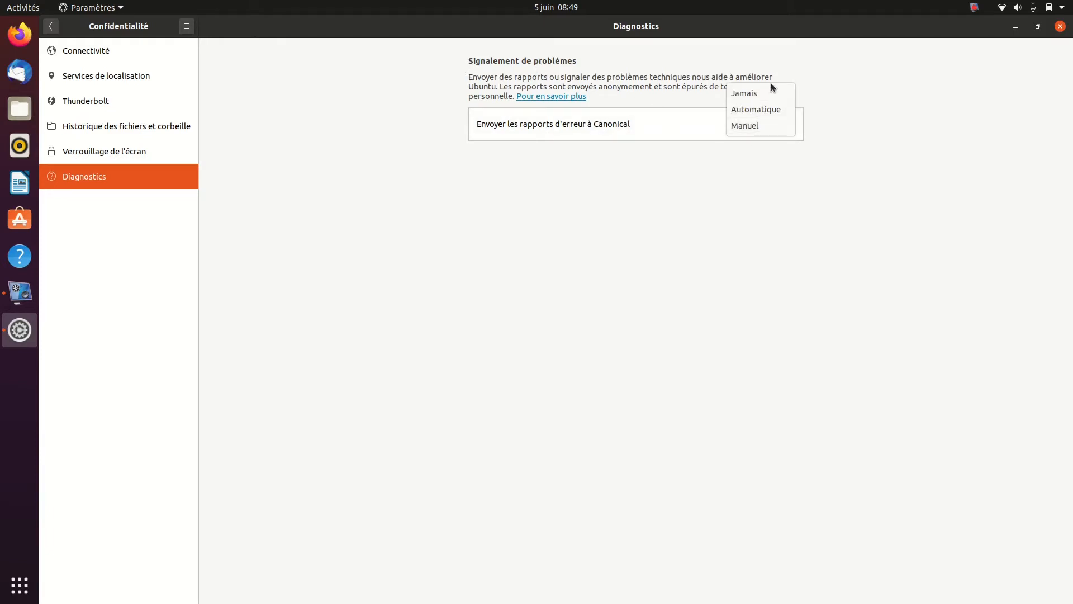
click(751, 130)
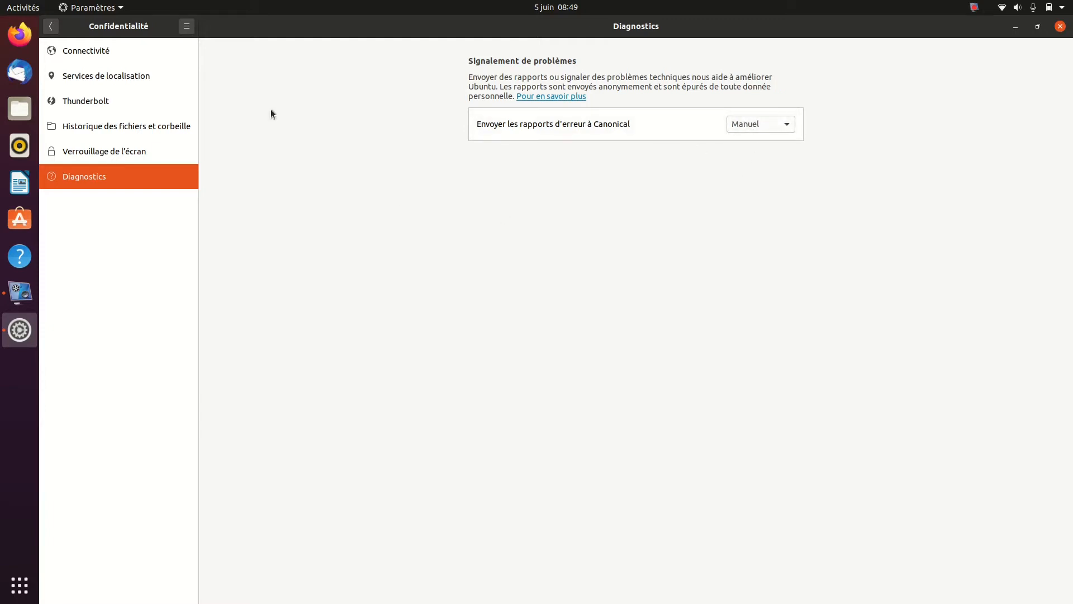
Show the Comptes en ligne providers, view the Google account sign-in window, and close it without signing in
click(52, 26)
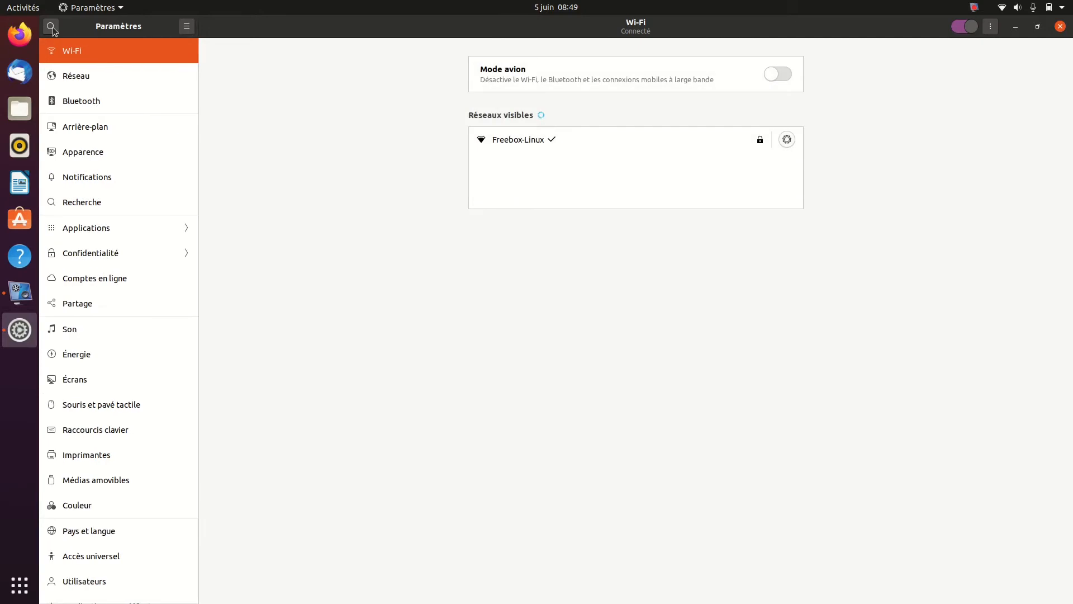
click(98, 282)
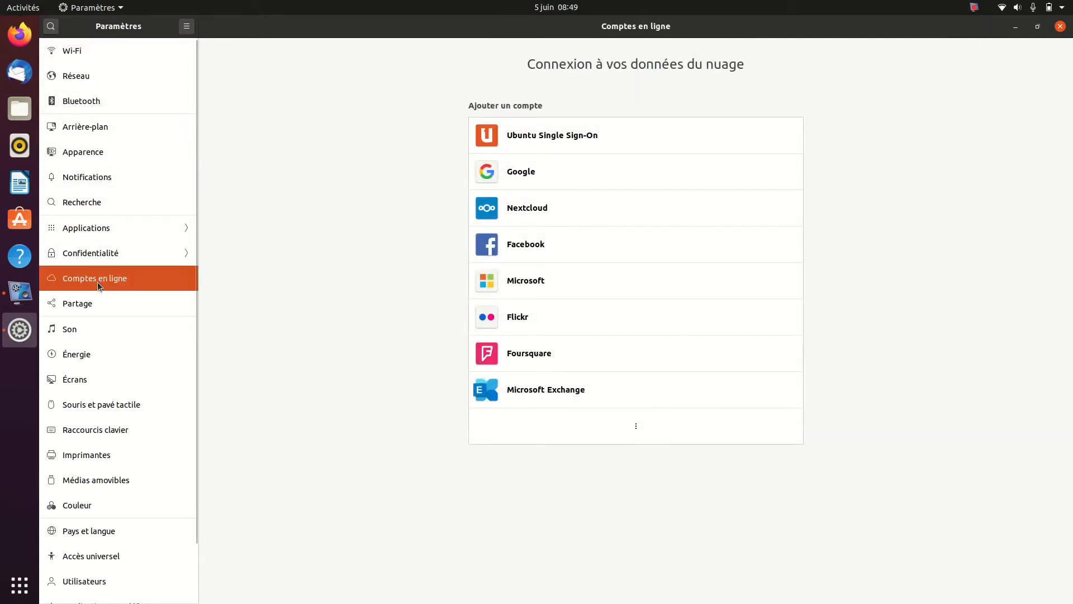
click(551, 177)
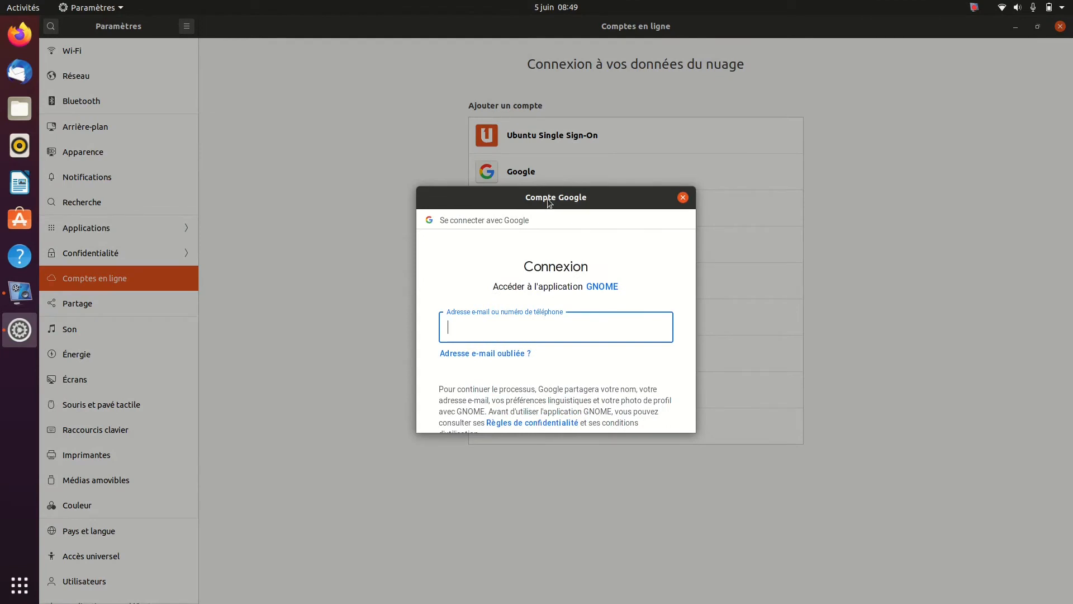
click(683, 197)
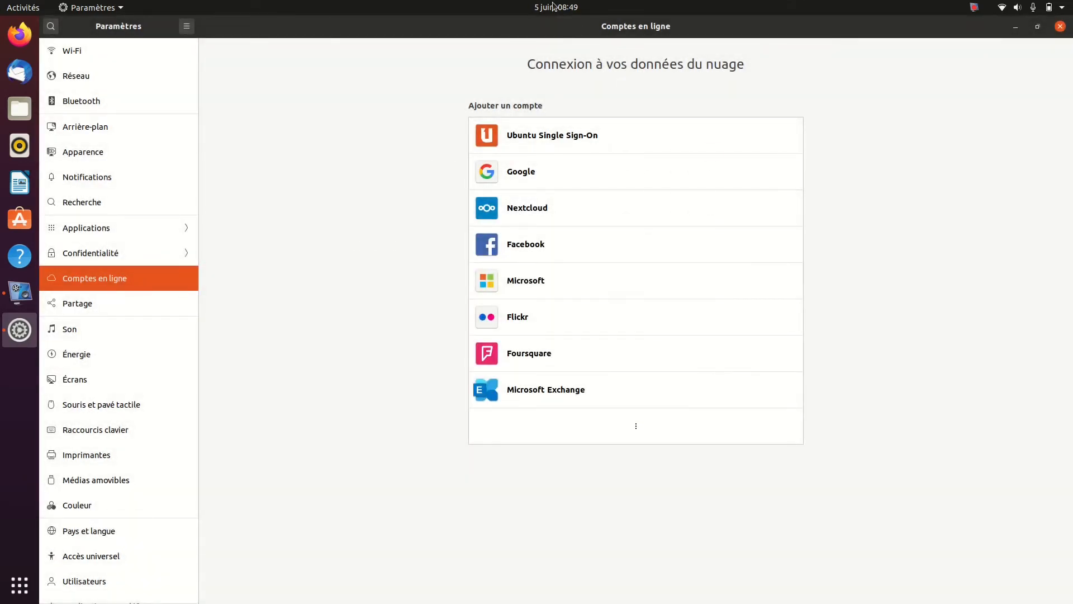
Show the calendar and the Files window where online account data can appear, and return to Comptes en ligne
click(553, 7)
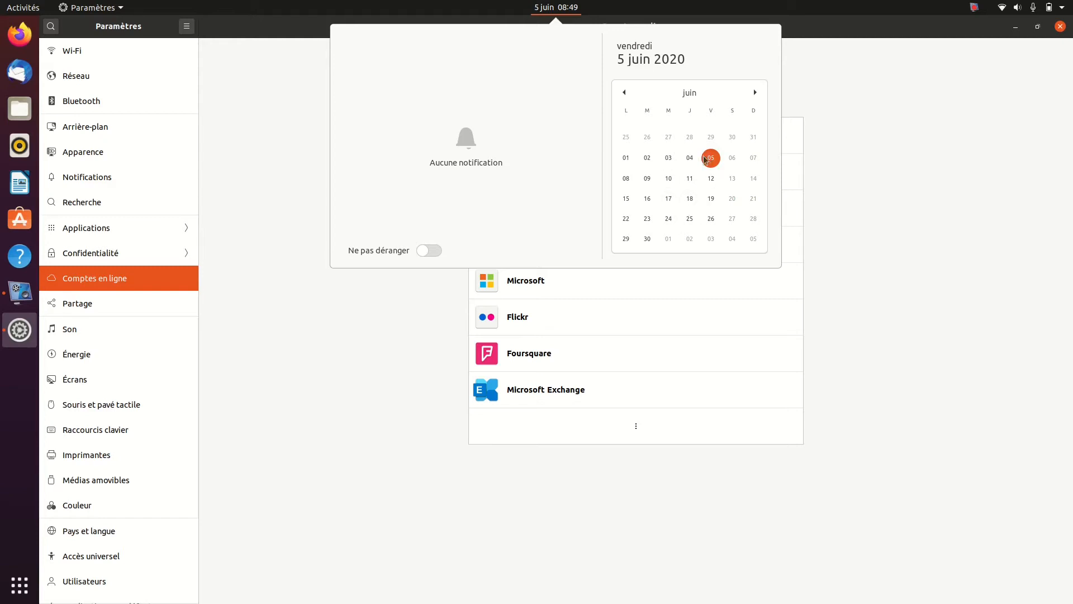
click(456, 300)
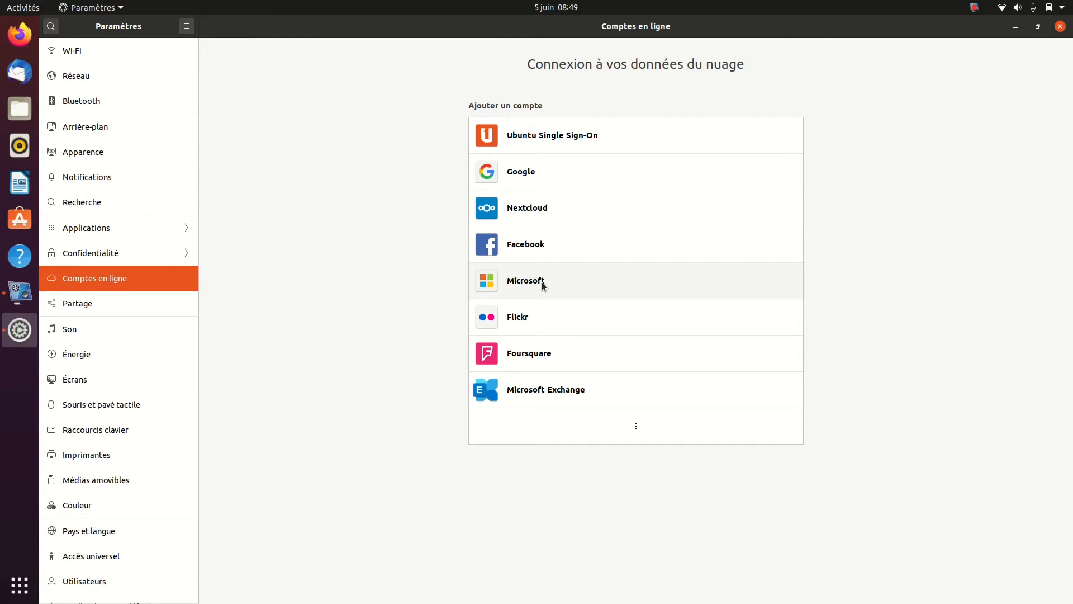
click(21, 109)
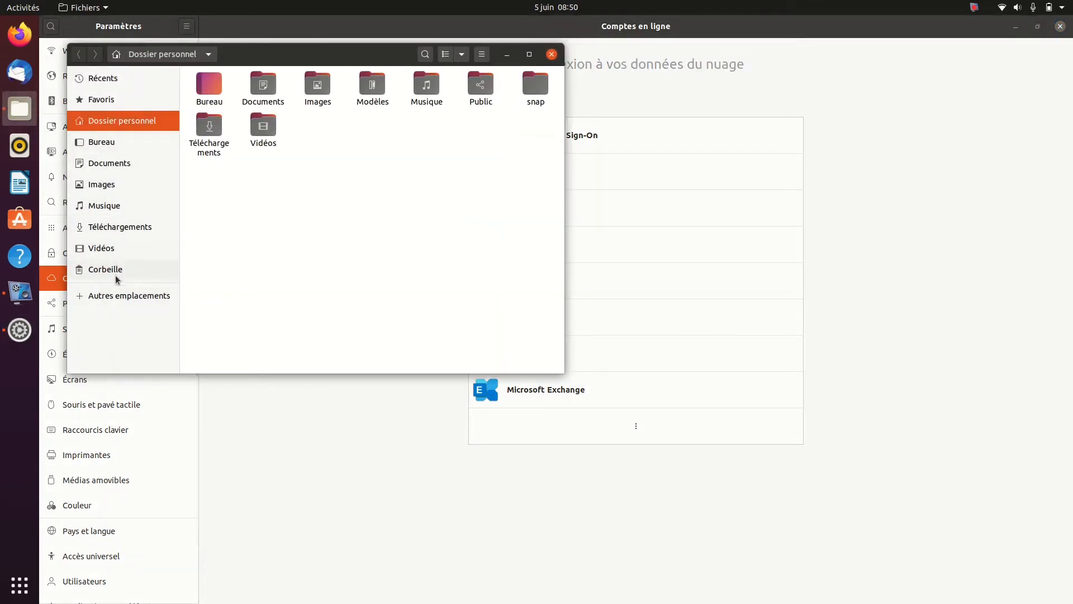
click(551, 55)
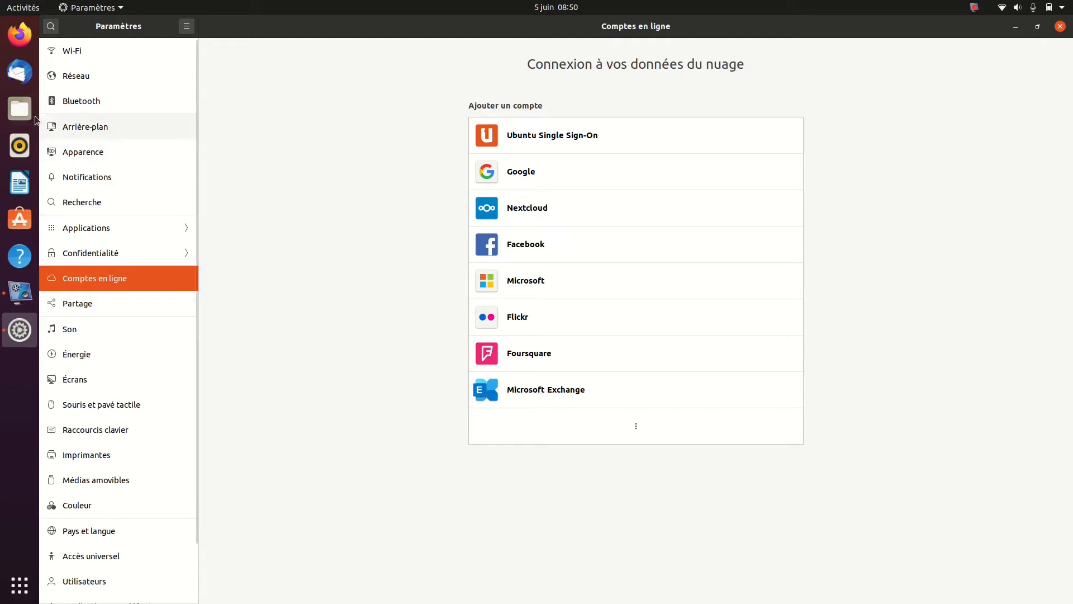
Look through the Partage, Son and Énergie settings pages
click(118, 303)
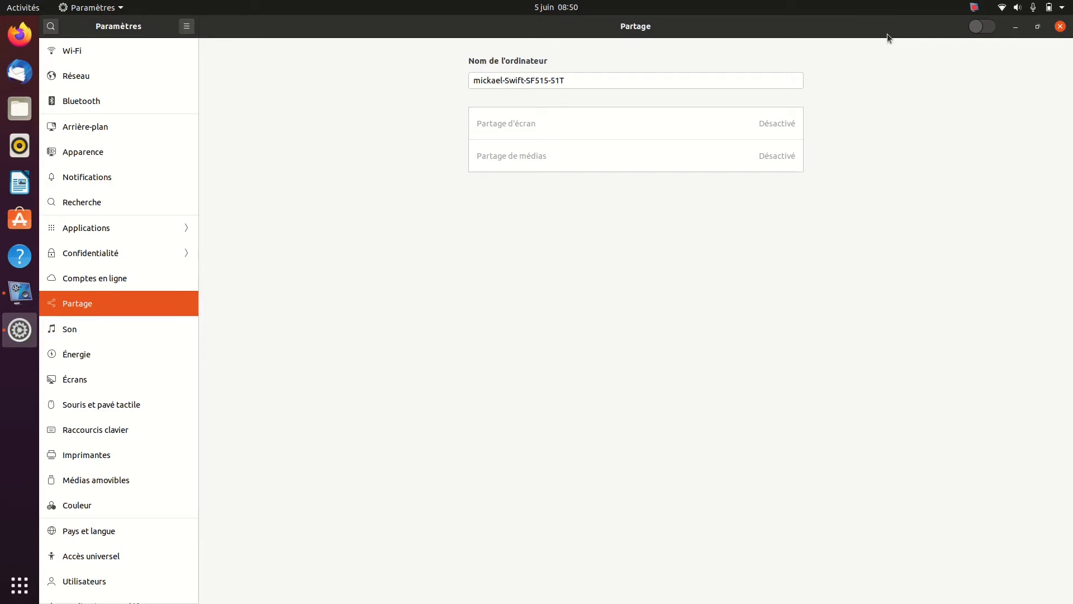
click(124, 332)
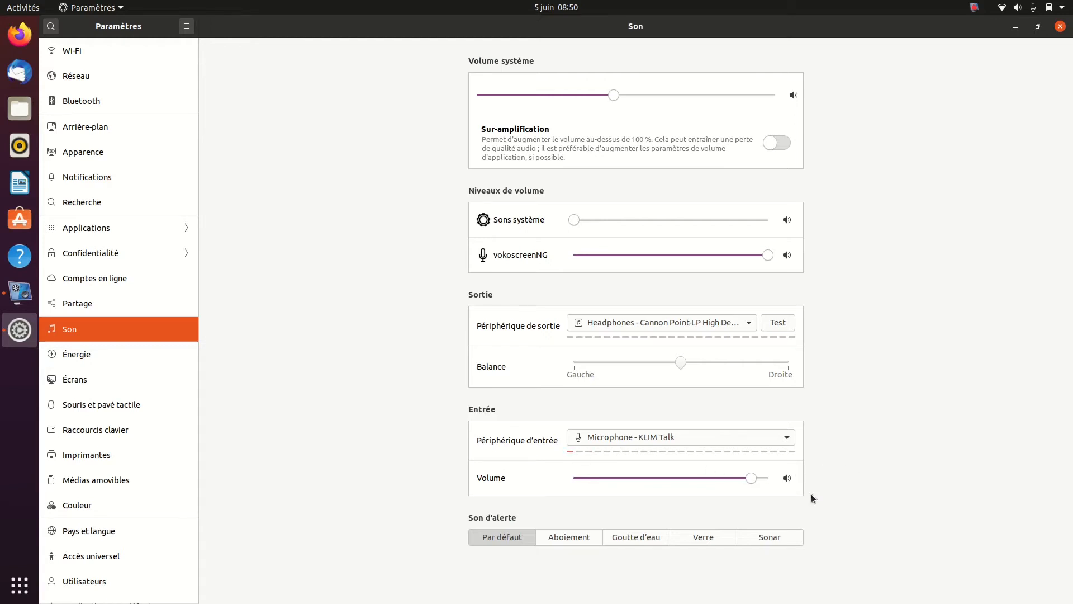
click(91, 353)
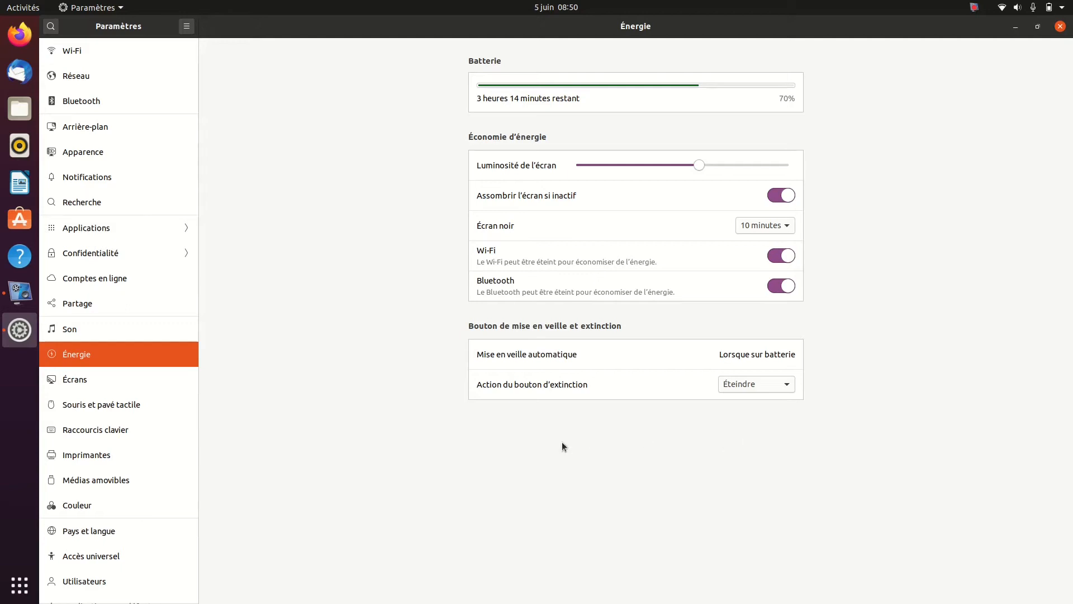
View the Écrans settings and the available display resolutions without changing the current one
click(155, 376)
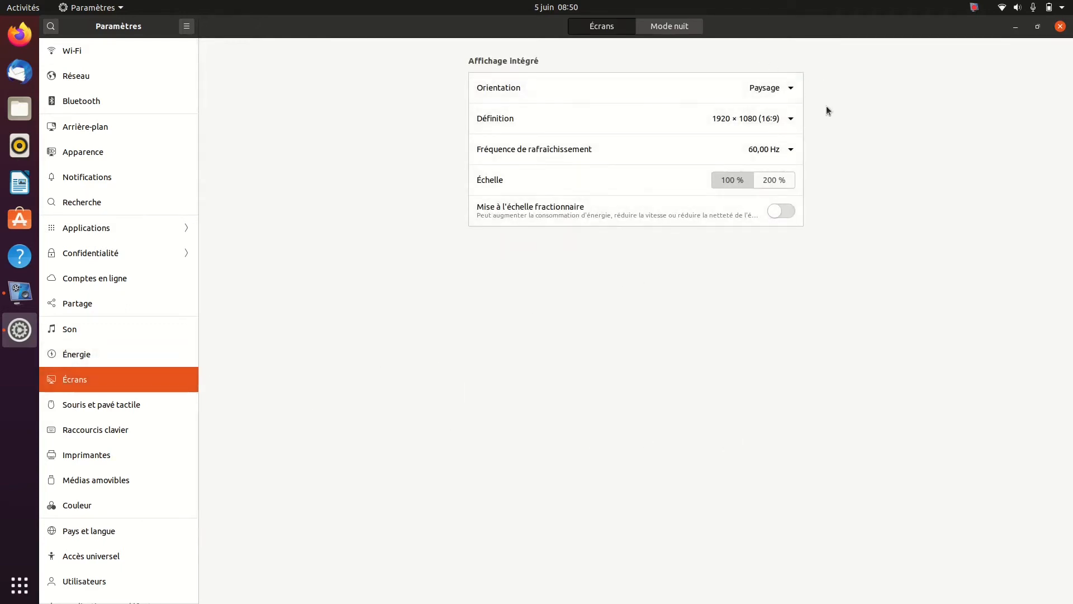
click(791, 122)
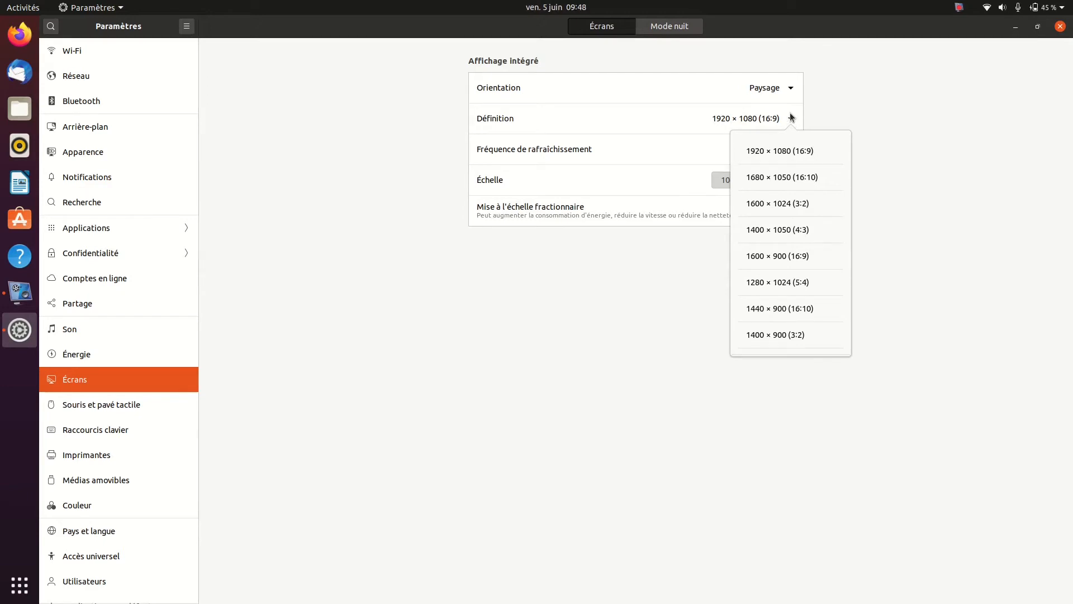
click(792, 118)
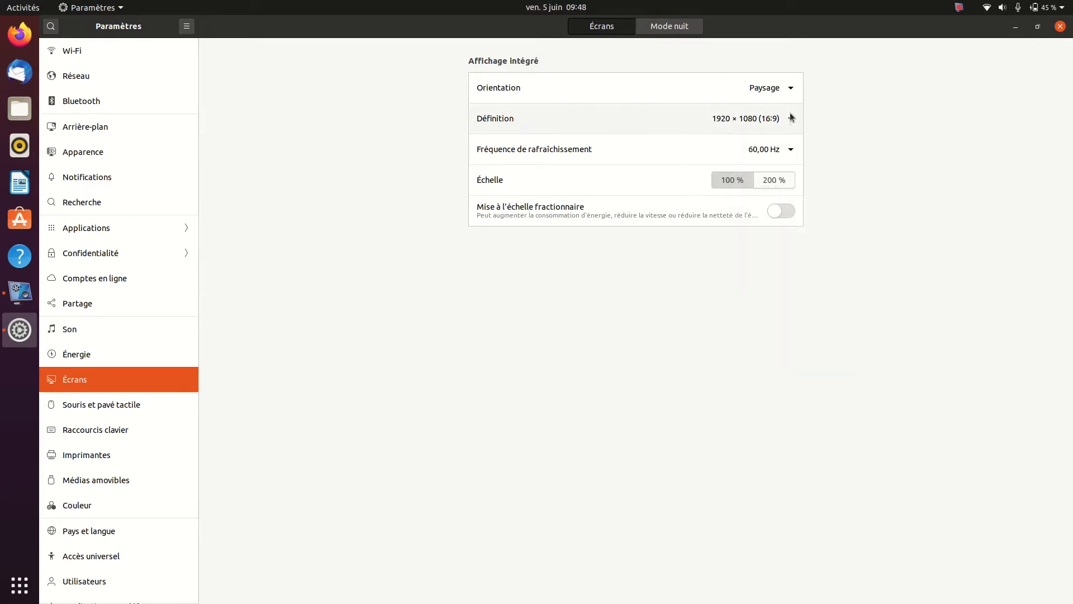
Try Mode nuit with the colour temperature set about midway between less and more warm, and switch it off
click(676, 27)
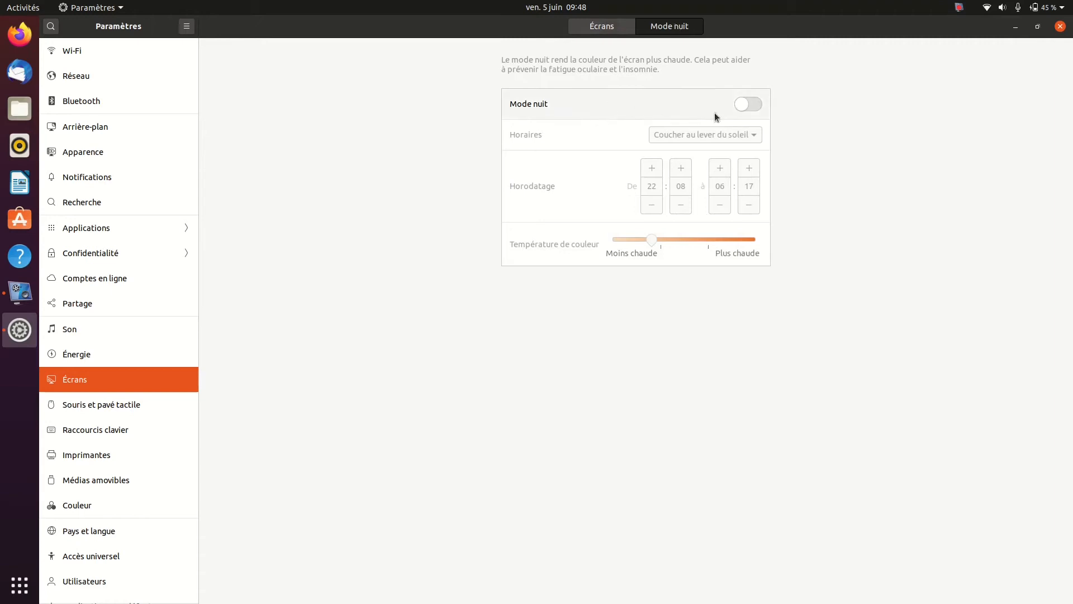
click(746, 105)
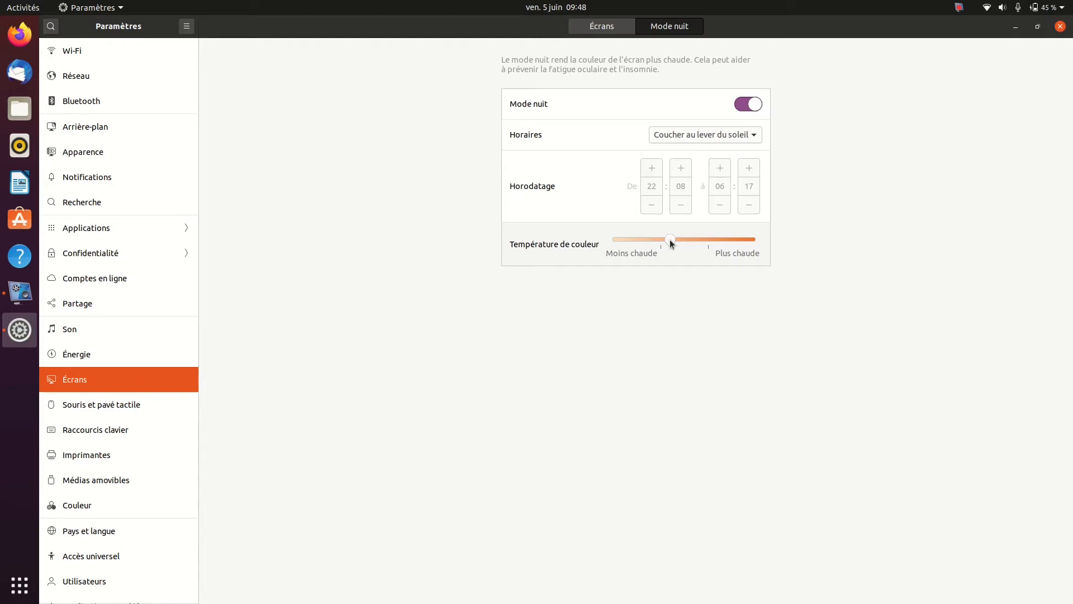
drag(722, 238, 731, 238)
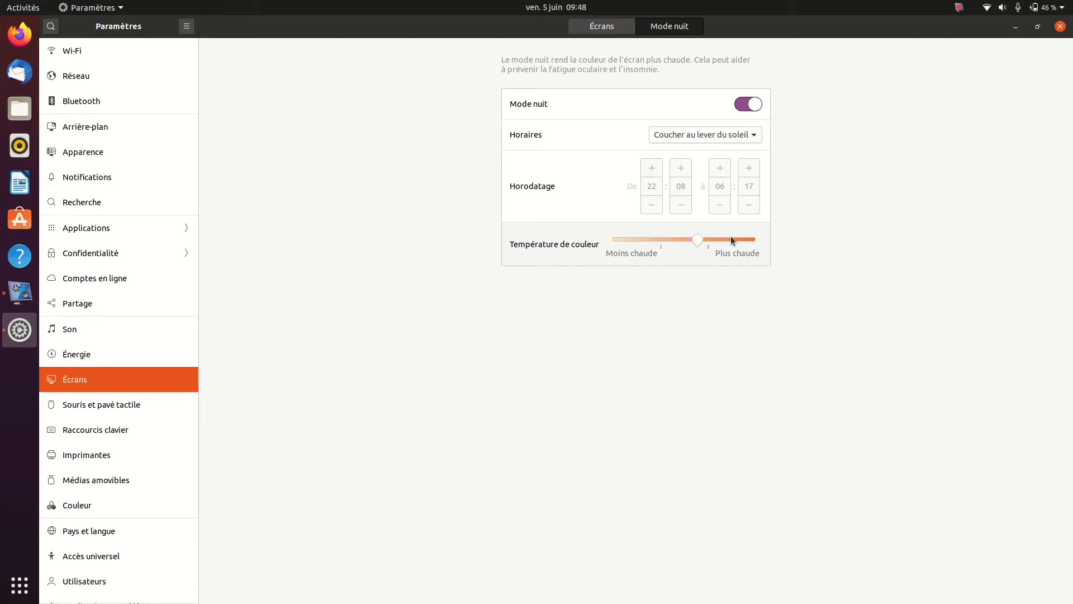
click(689, 240)
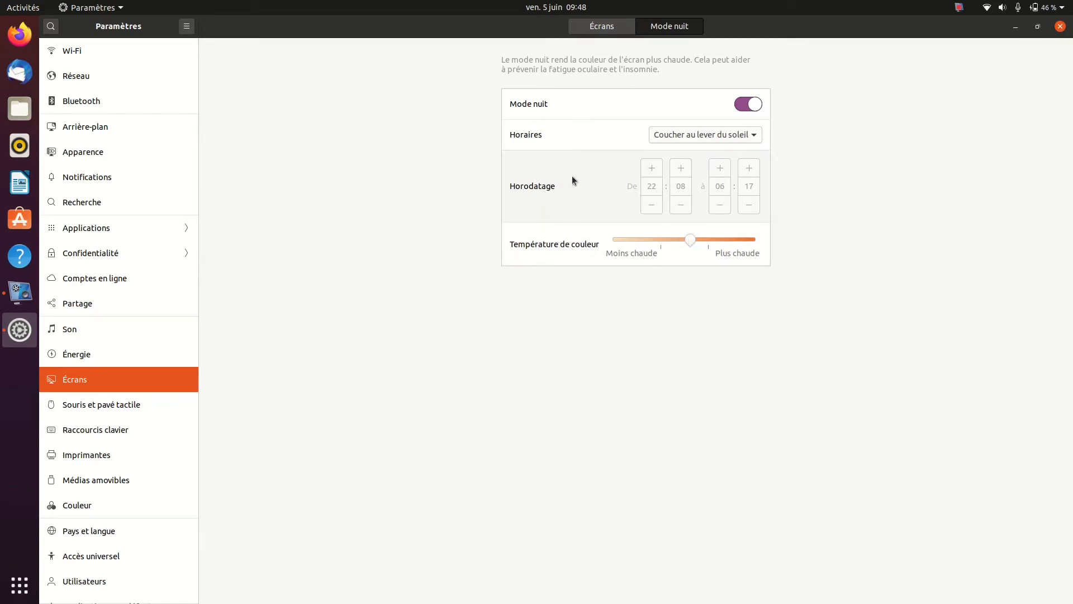
click(739, 109)
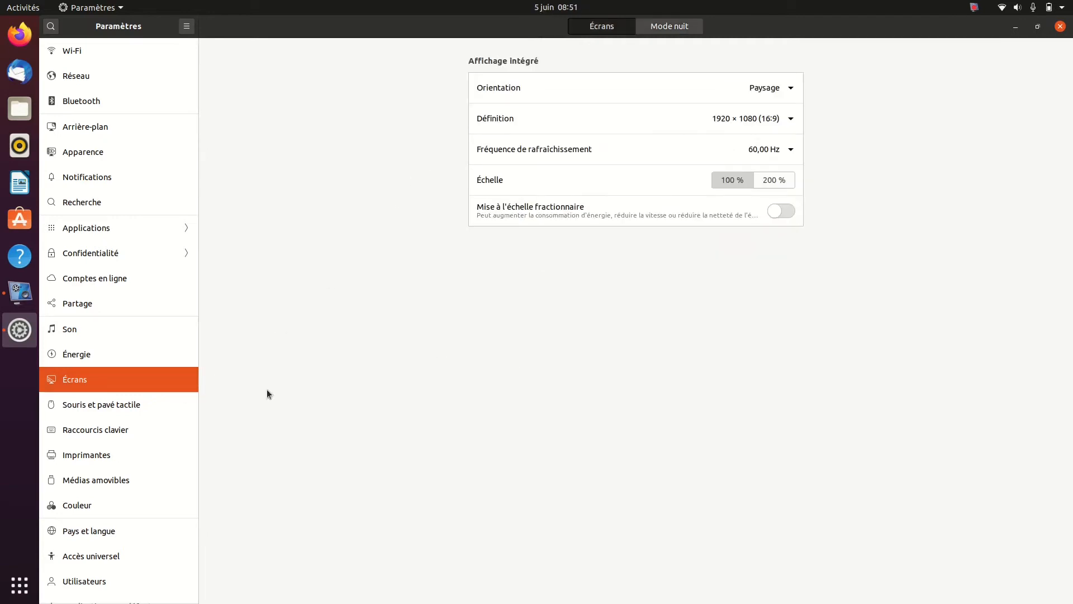
Look through the mouse and touchpad settings and the list of keyboard shortcuts
click(119, 399)
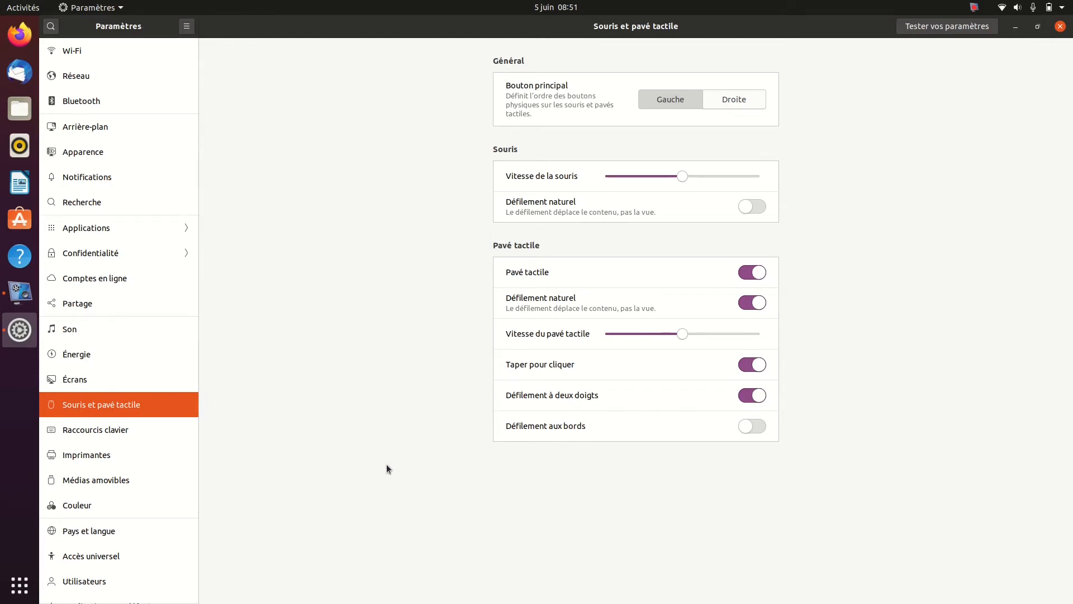
click(140, 431)
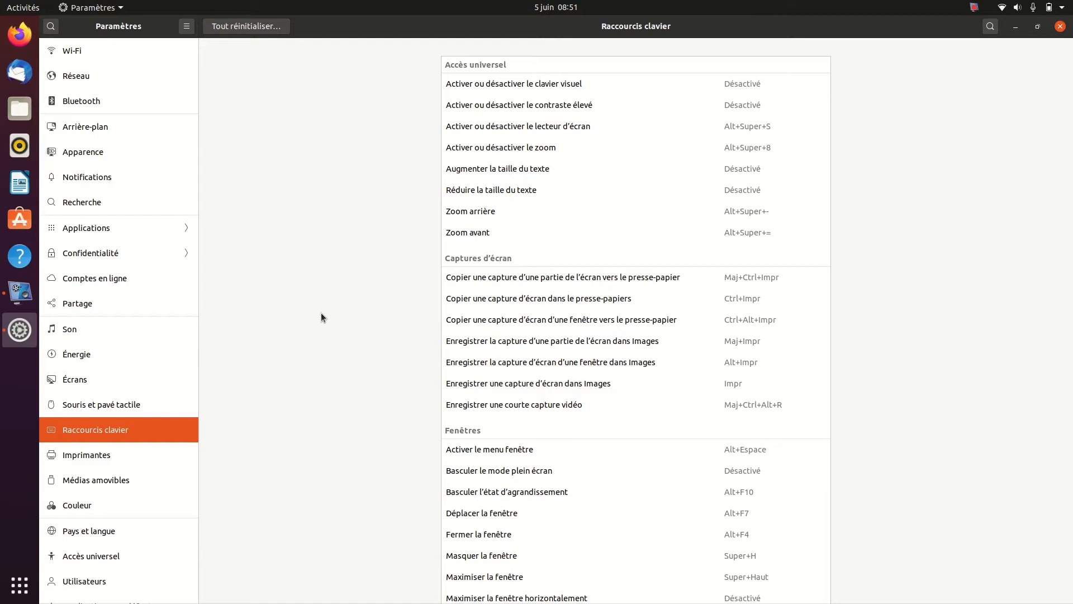
Look through the Imprimantes, Médias amovibles and Couleur settings pages
click(150, 453)
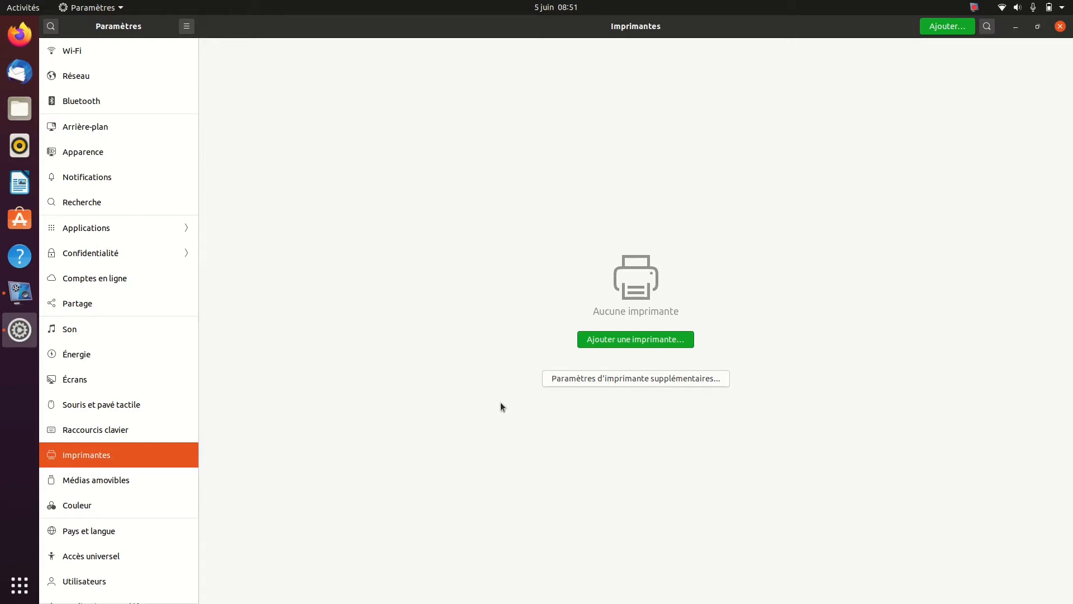
scroll(142, 455, down, 3)
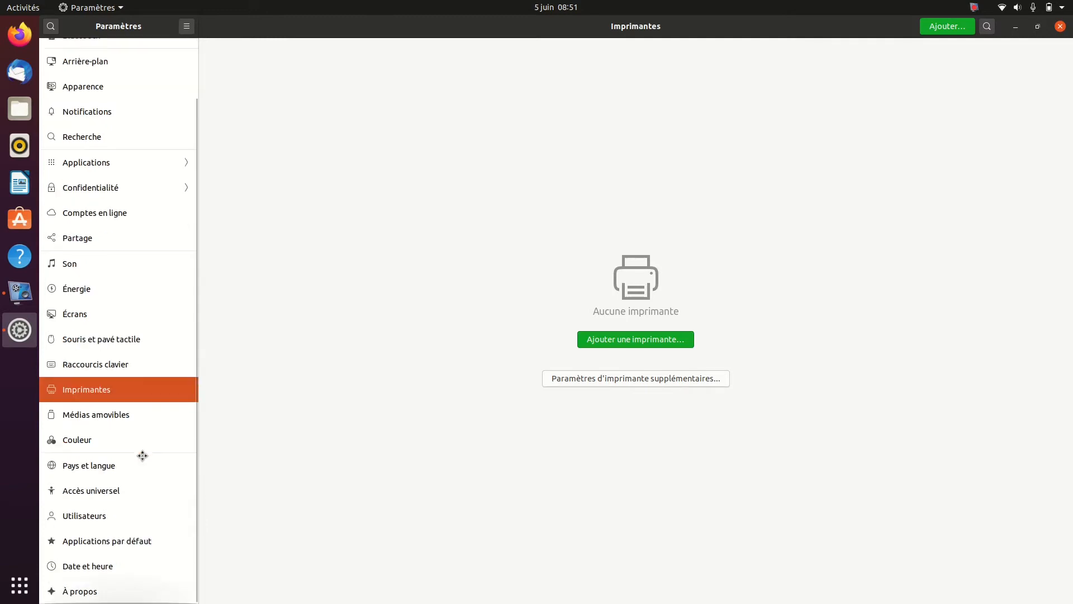
click(127, 413)
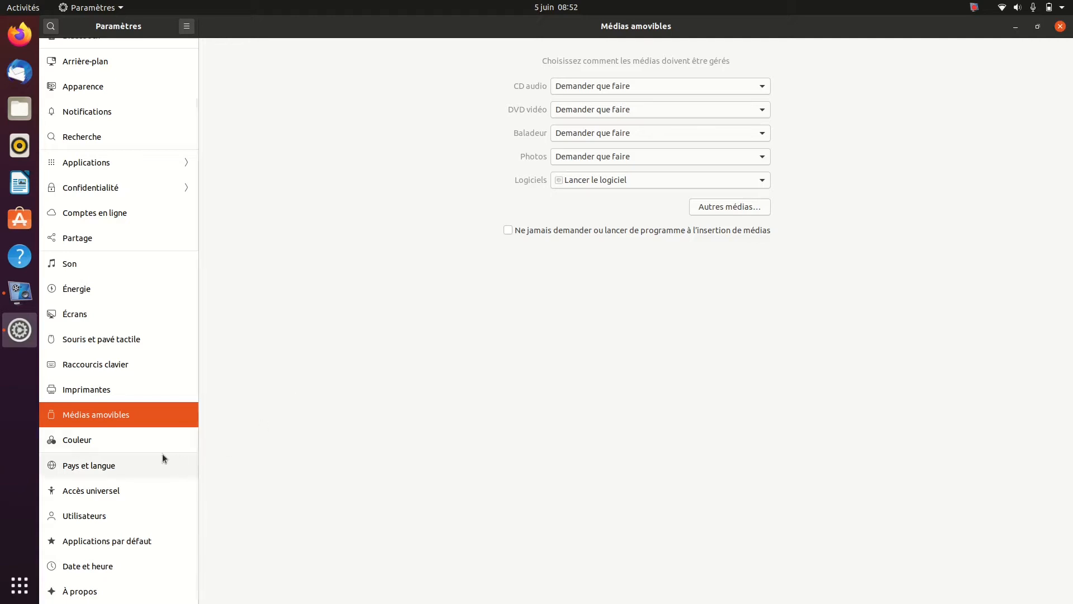
click(129, 440)
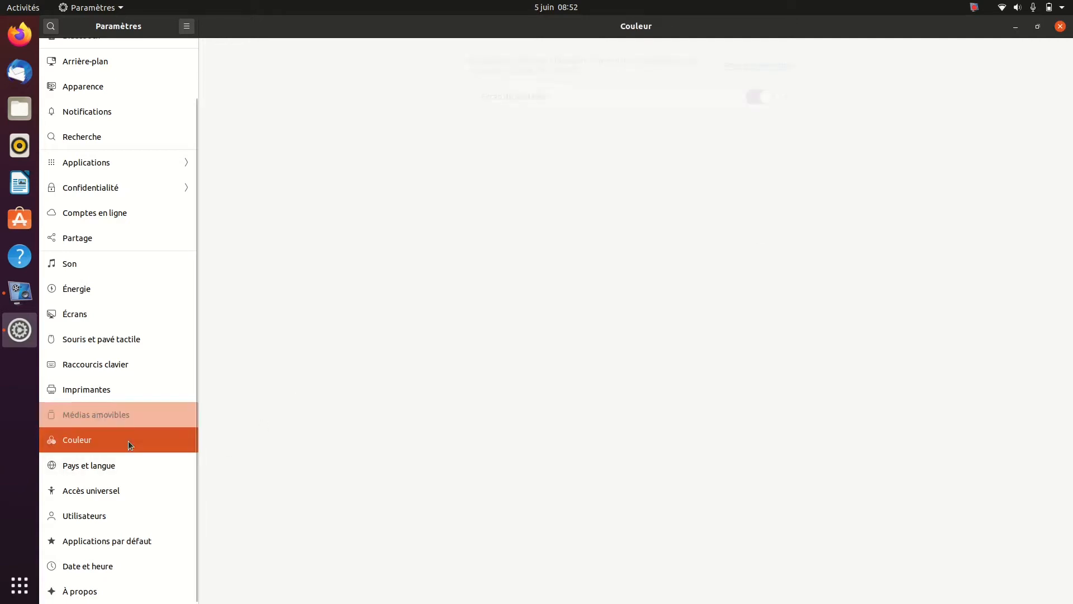
Install the missing language support from the Pays et langue settings, authenticating with the account password, and close the language support window
click(113, 468)
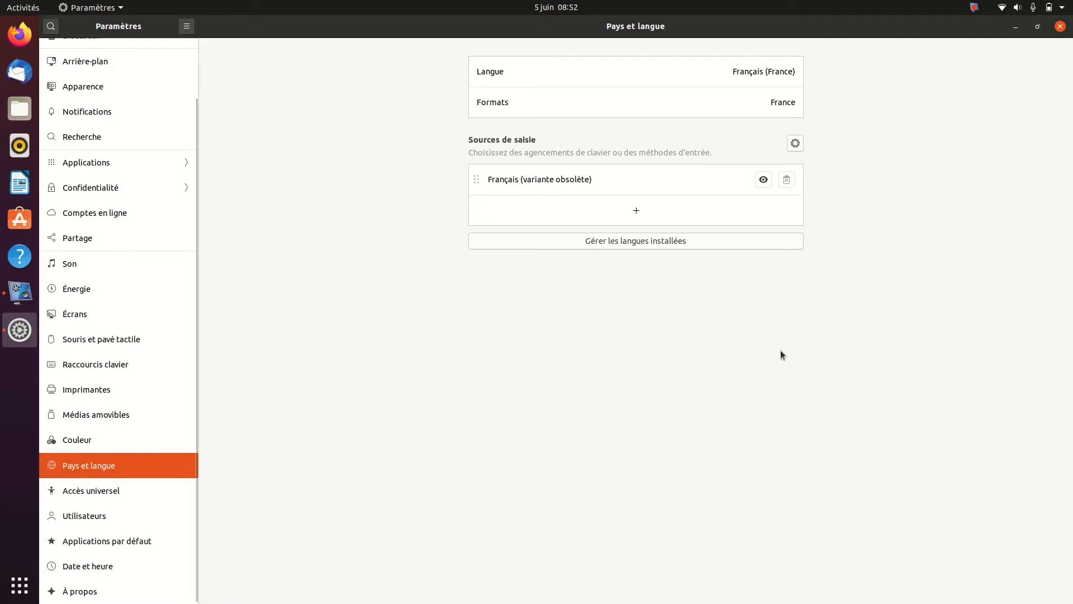
click(644, 247)
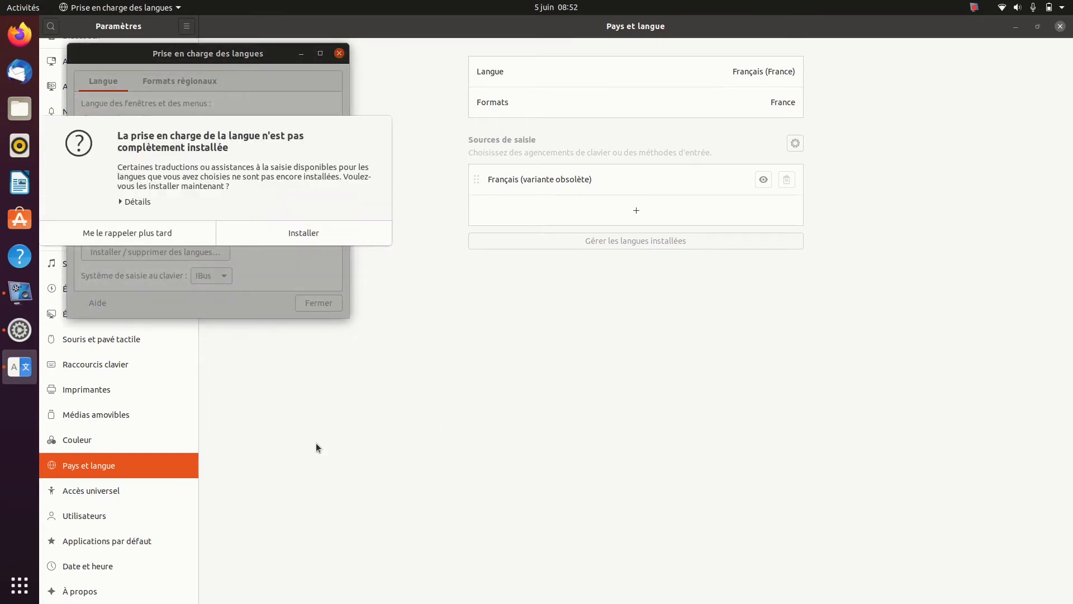
click(311, 240)
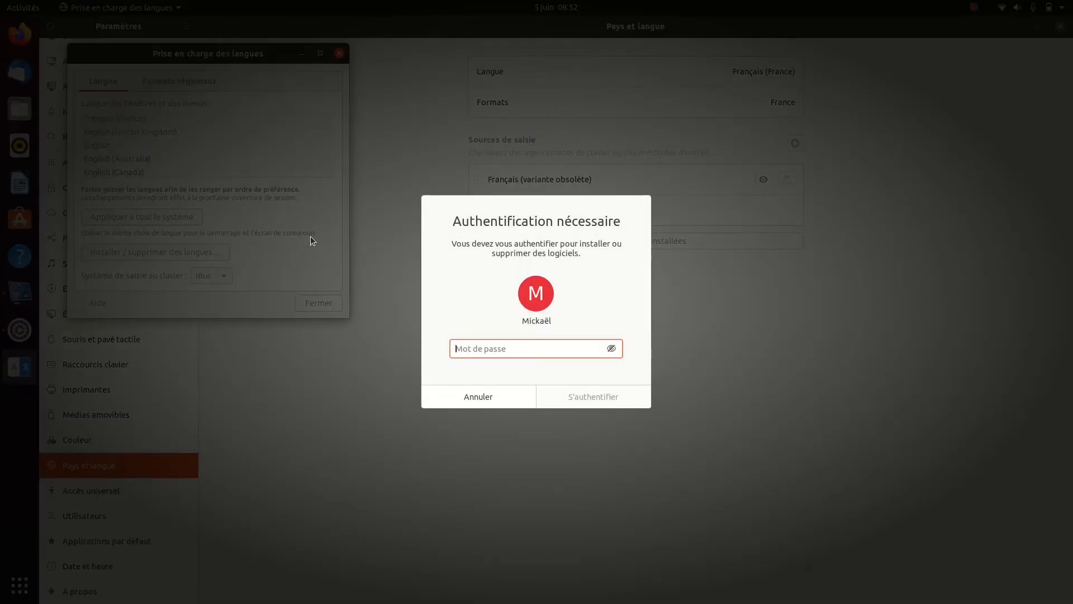
text(********)
key(Return)
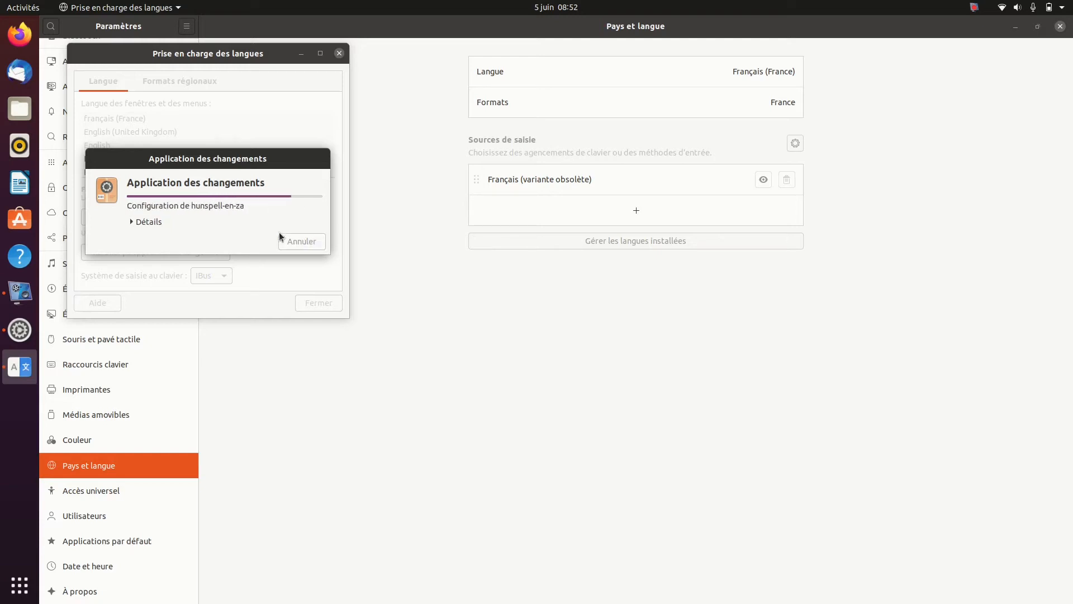
click(132, 222)
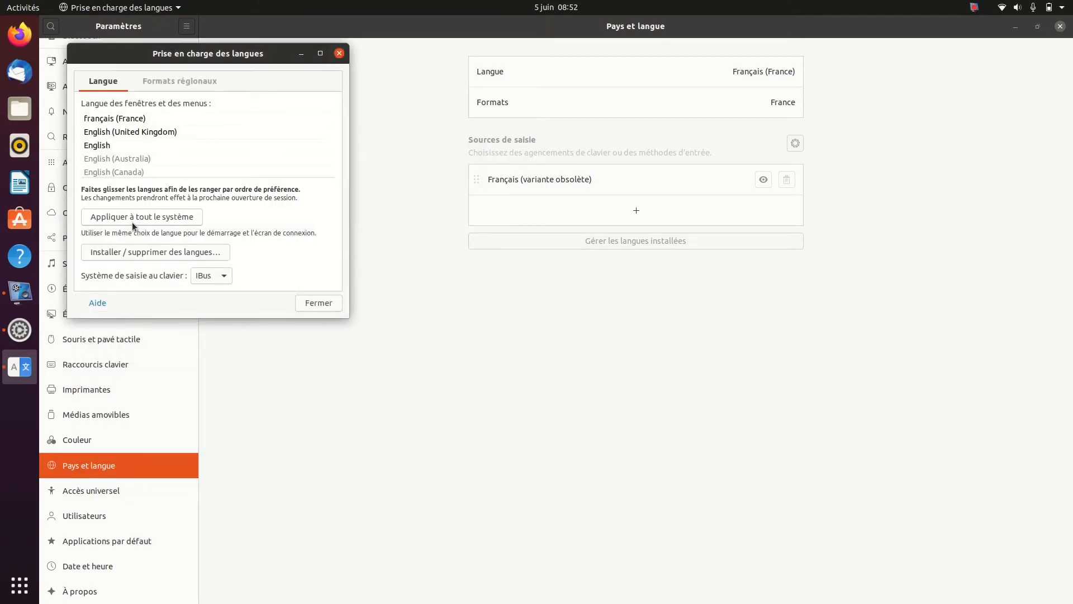
click(317, 303)
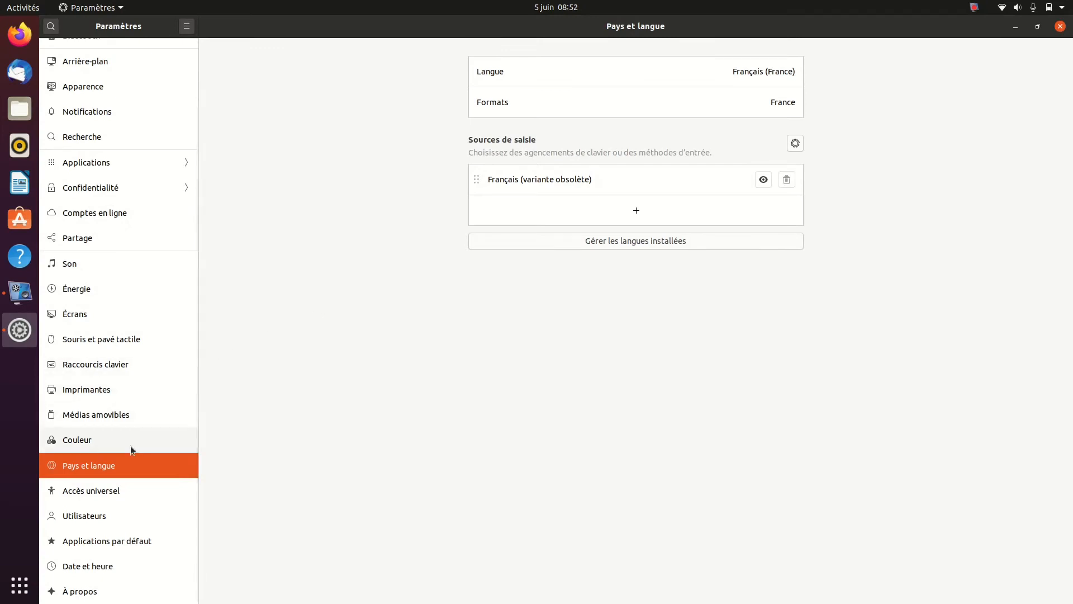
Try the Grand texte option in the Accès universel settings and switch it back off
click(120, 491)
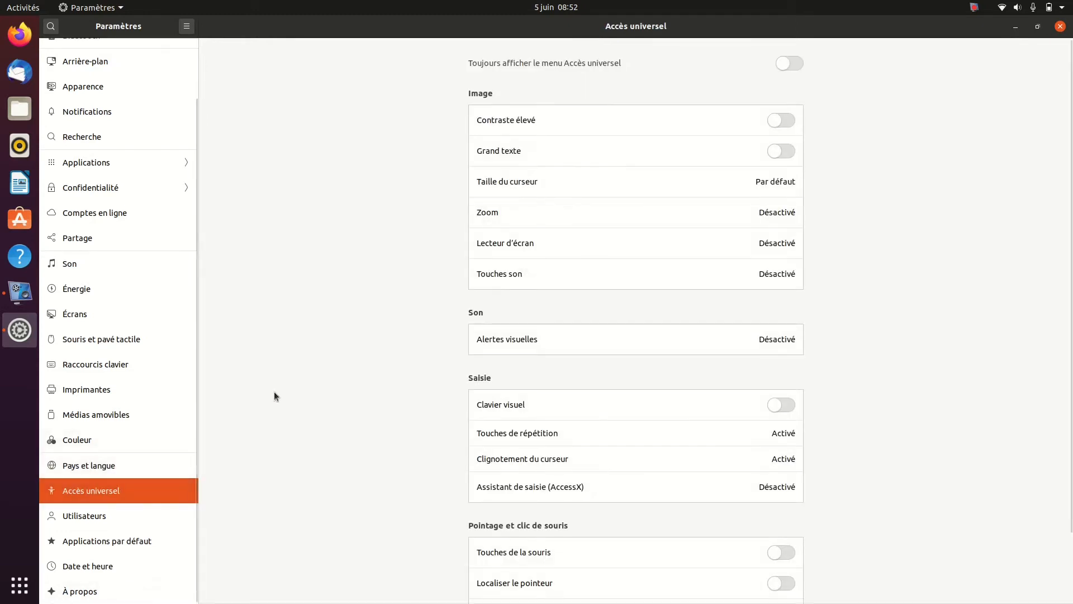
click(790, 147)
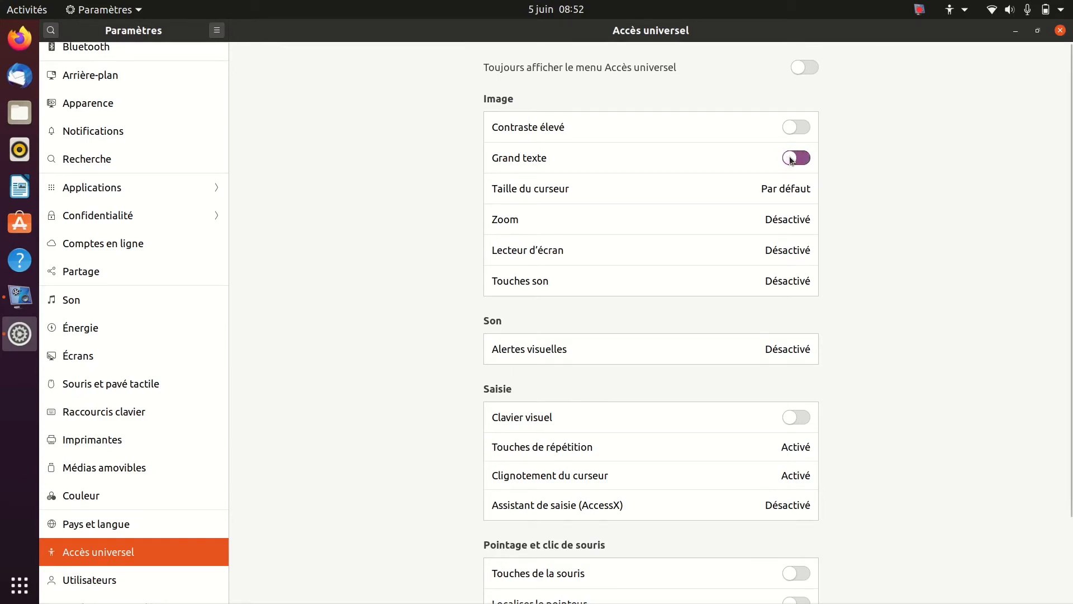
click(789, 156)
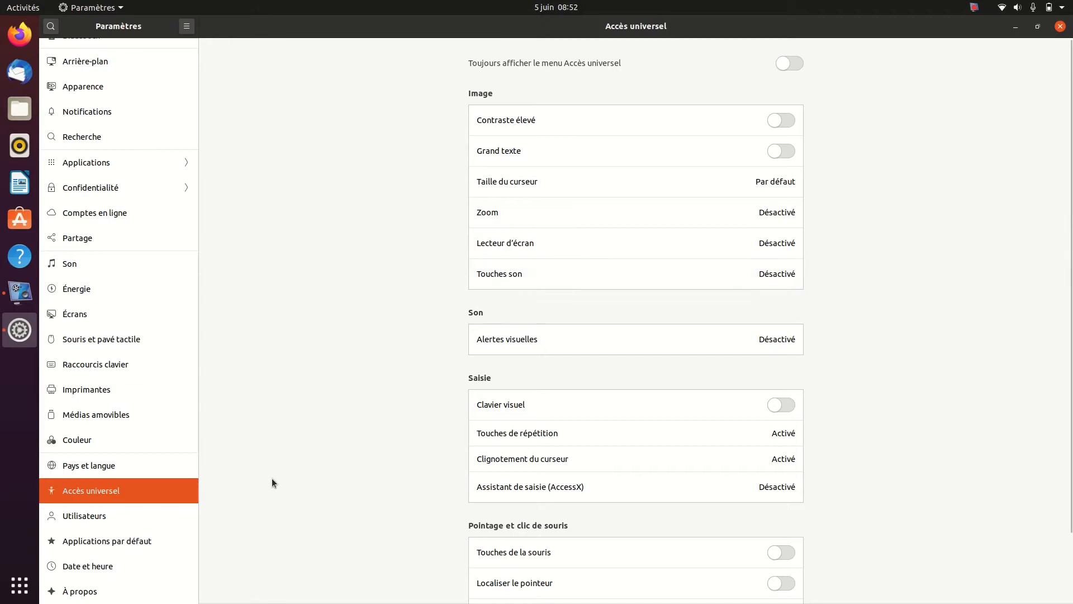
View the Utilisateurs settings, opening the account name for editing and leaving it without entering a new one
click(105, 514)
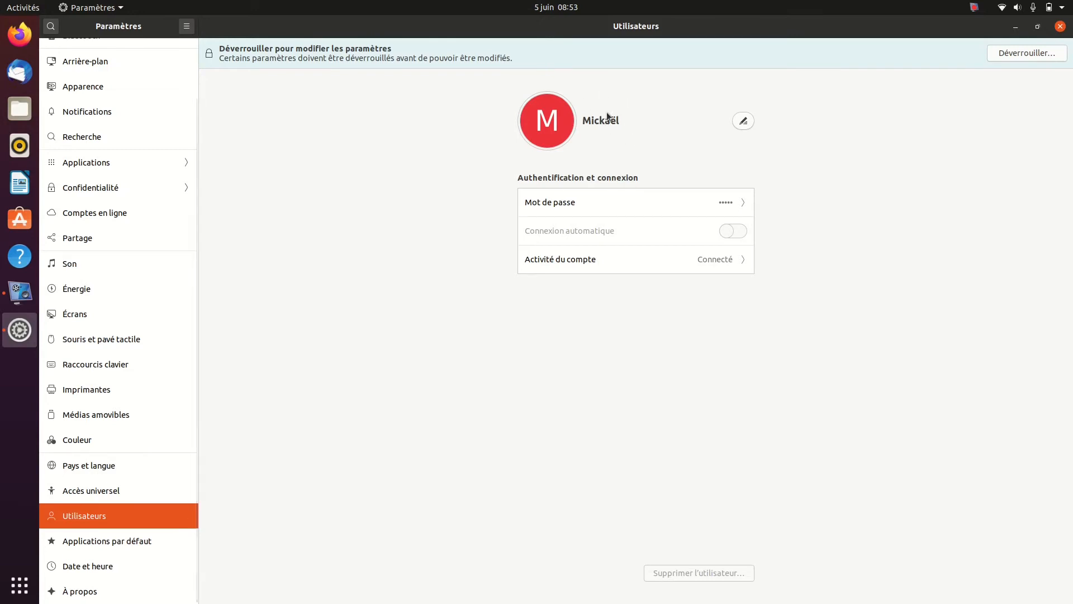
click(745, 125)
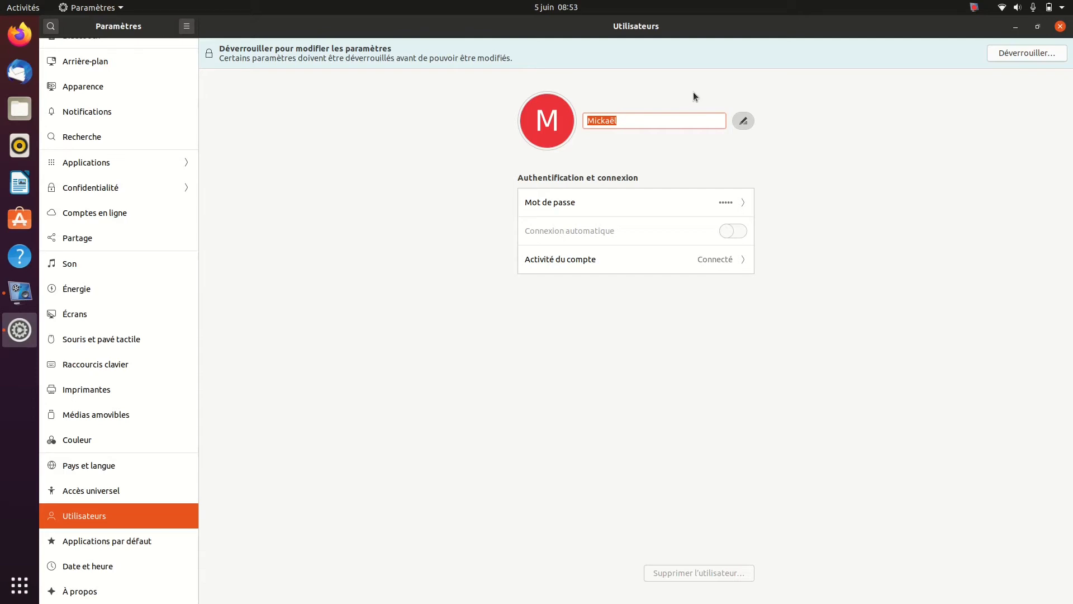
click(744, 126)
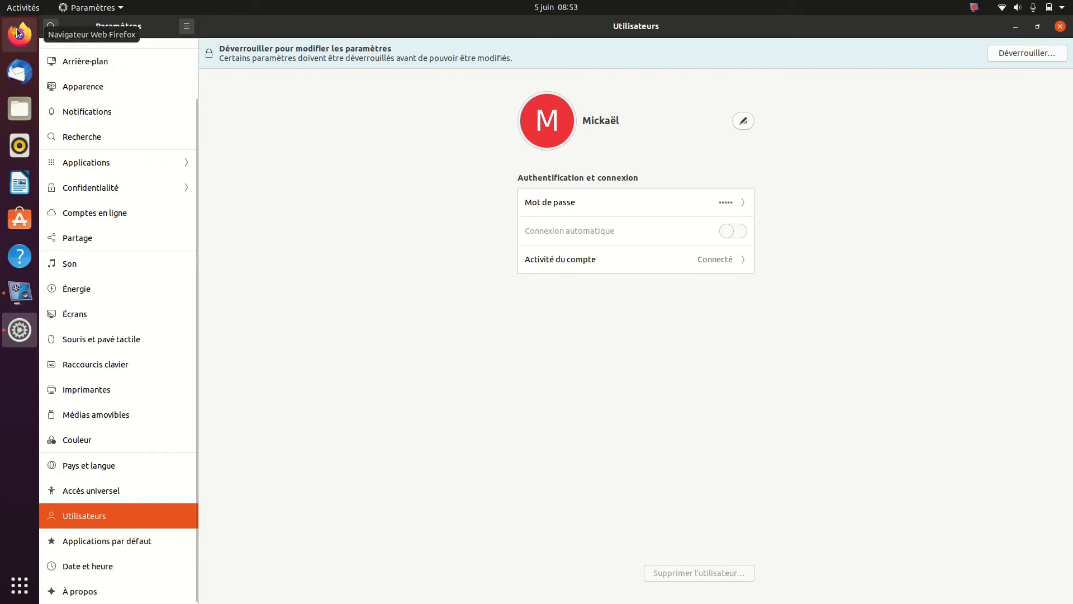
Switch to Fichiers, browse from Ordinateur through home to the user's personal folder, and close the file window
click(20, 108)
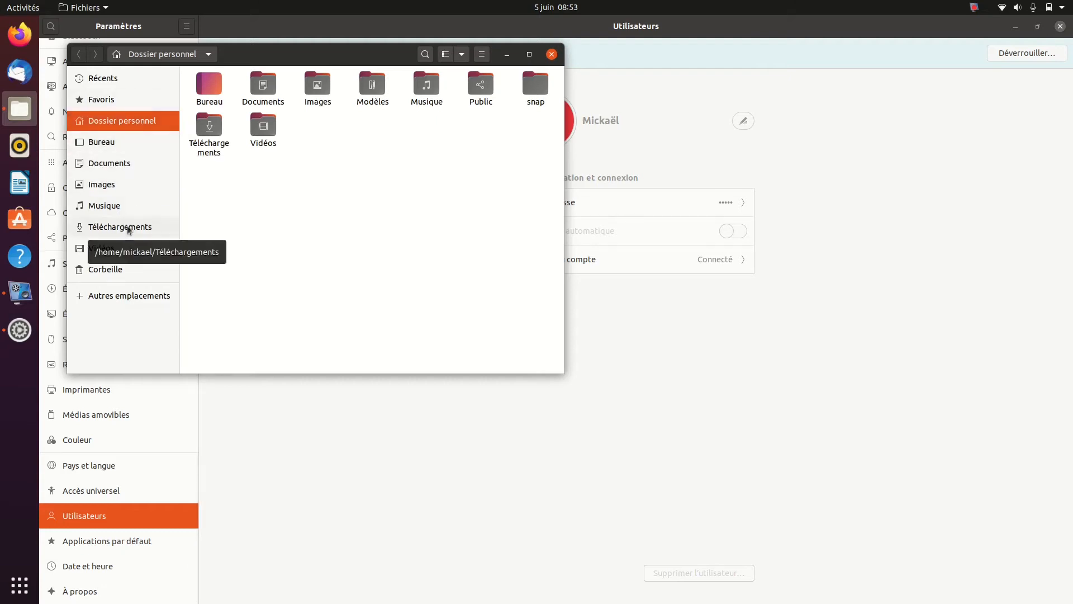
click(79, 299)
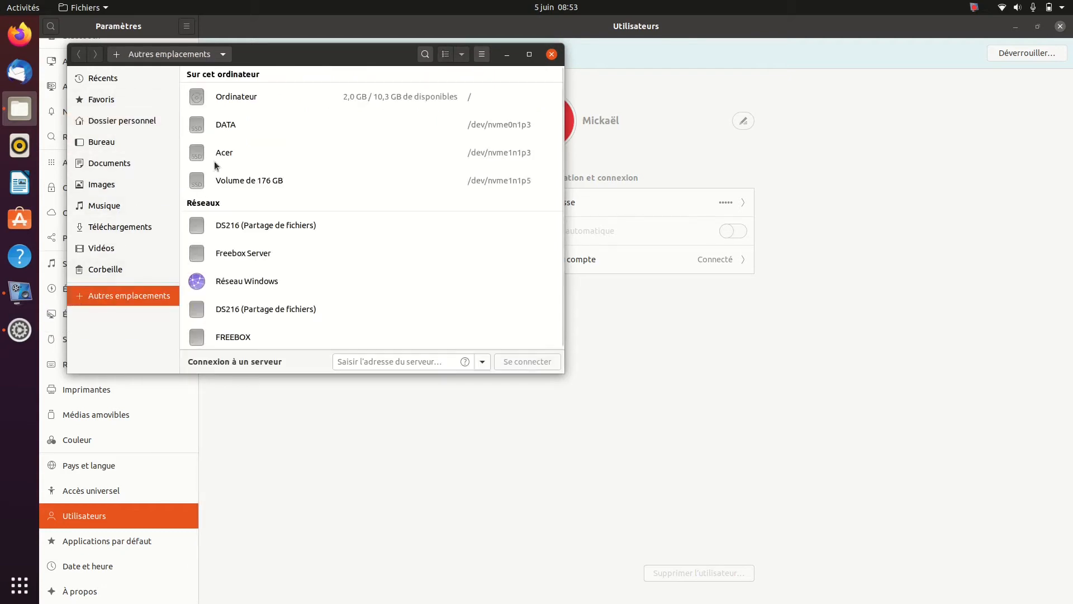
click(244, 99)
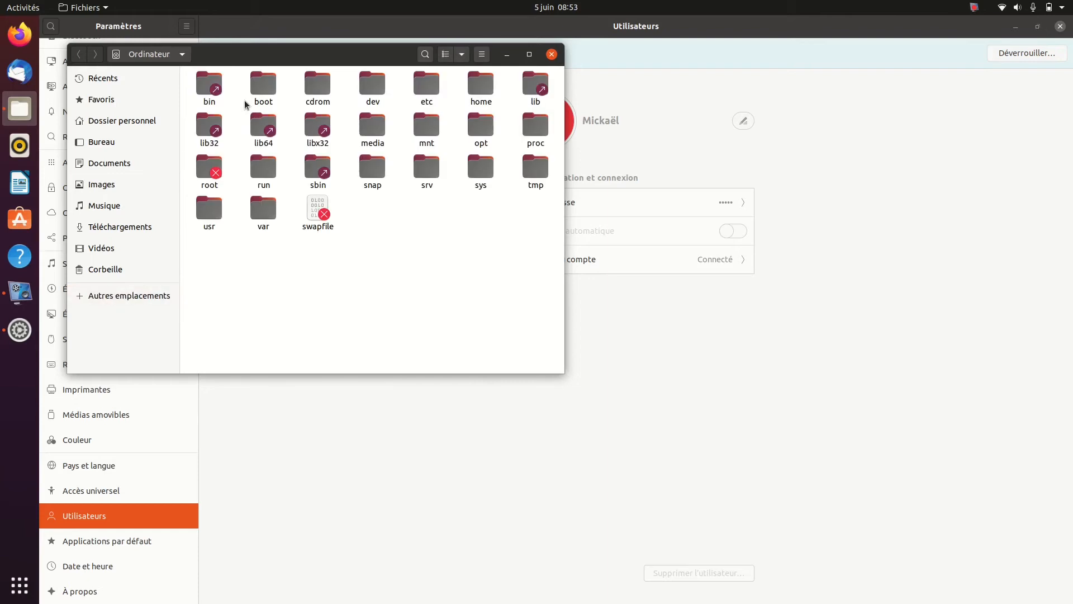
double_click(483, 92)
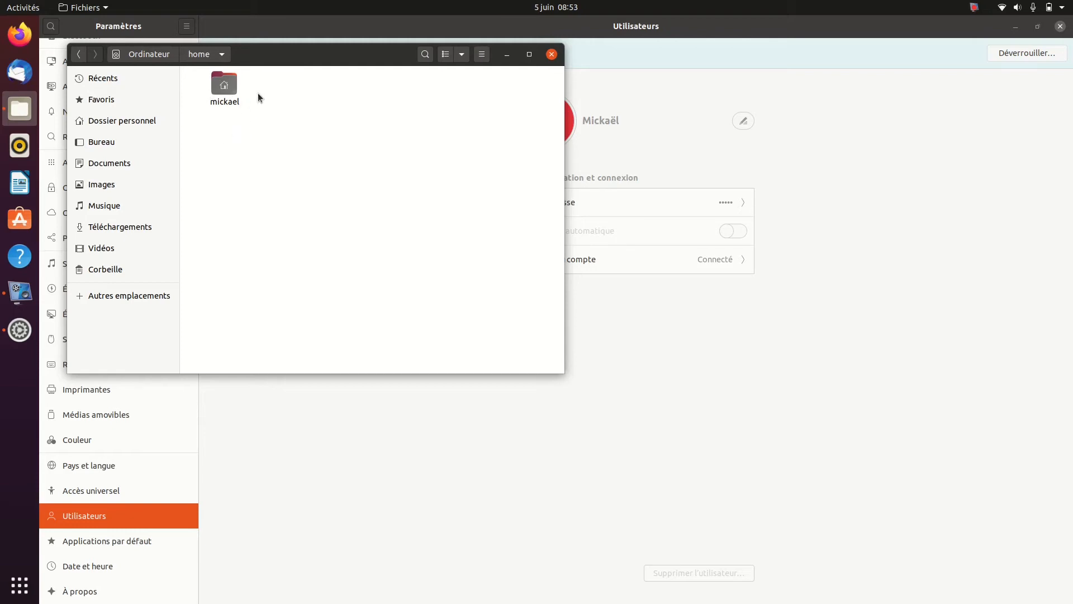
double_click(215, 89)
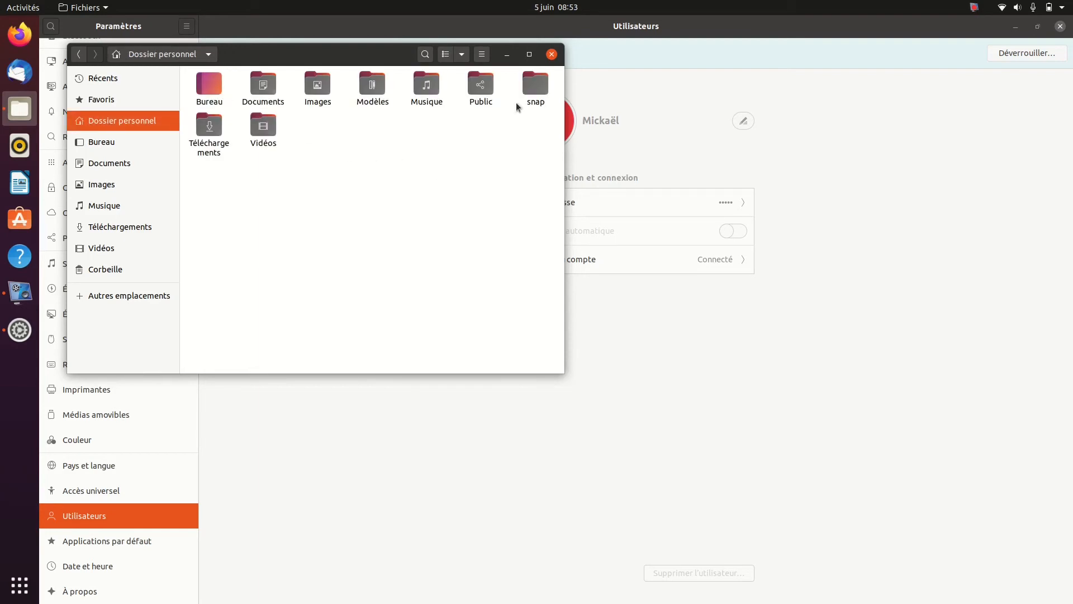
click(552, 54)
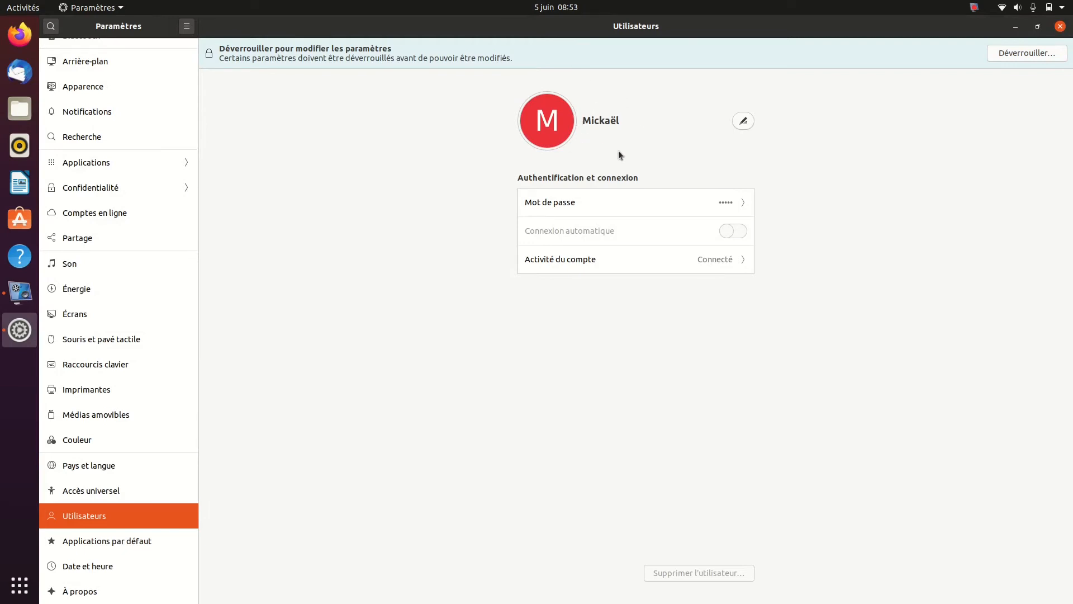
Set the cat photo as the user account's picture
click(569, 126)
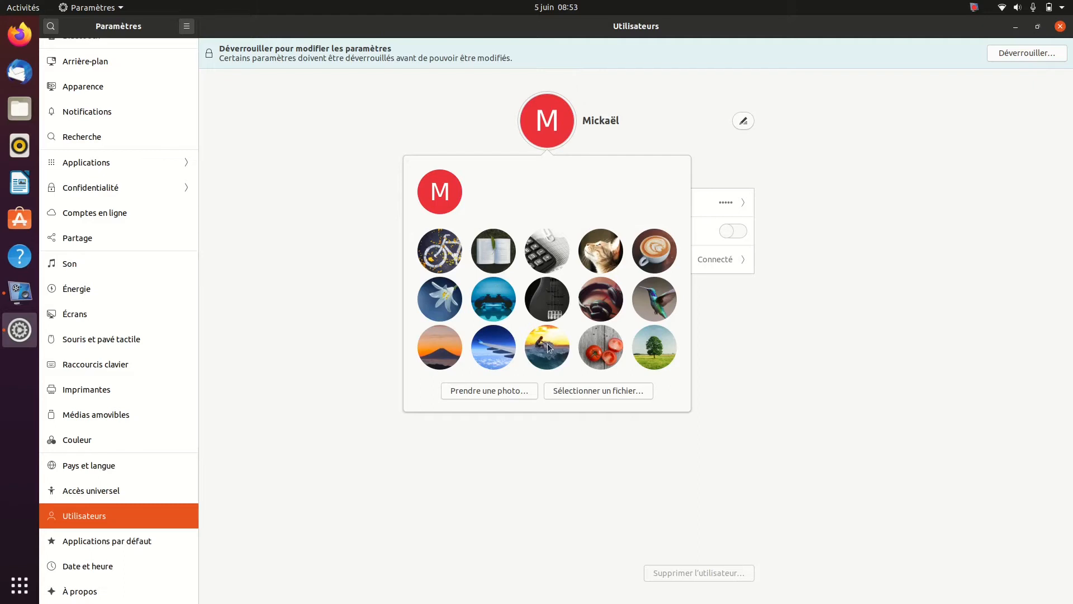
click(599, 246)
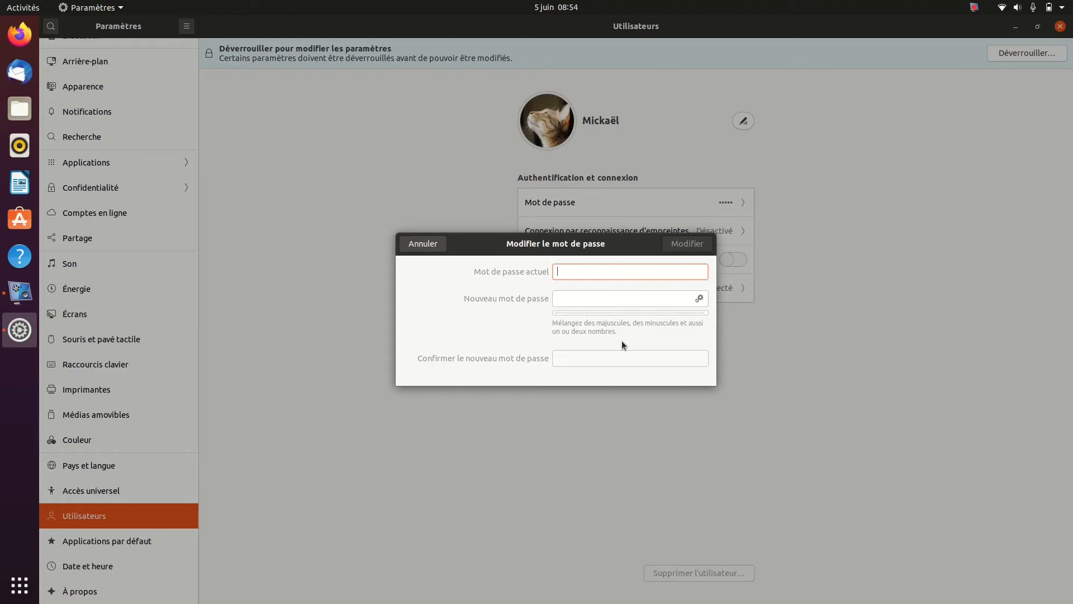
View the password change form and the fingerprint login option of the user account without changing either
click(444, 245)
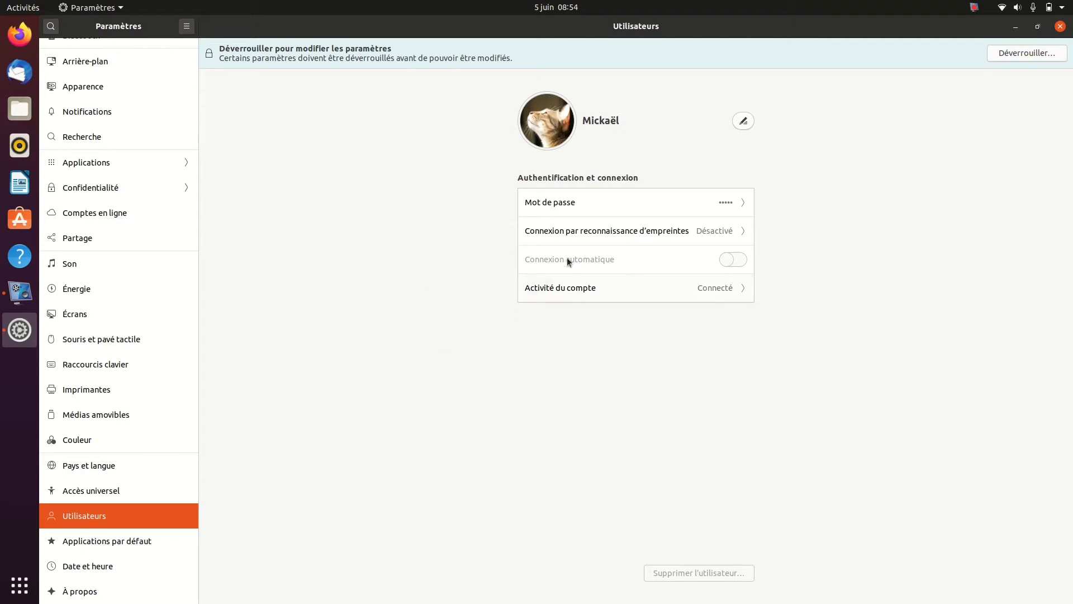
click(625, 233)
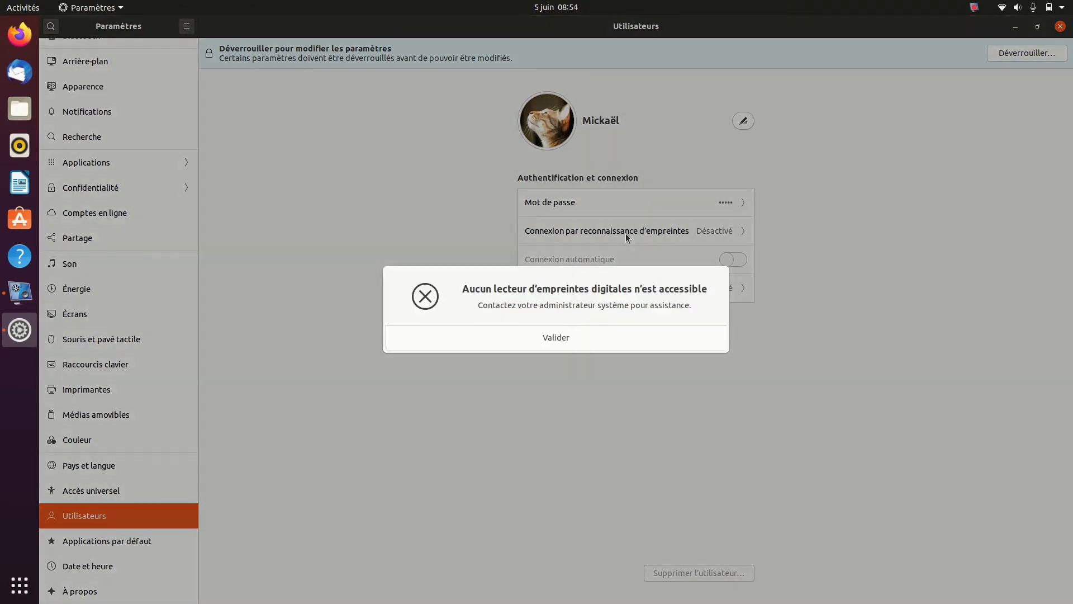
click(562, 336)
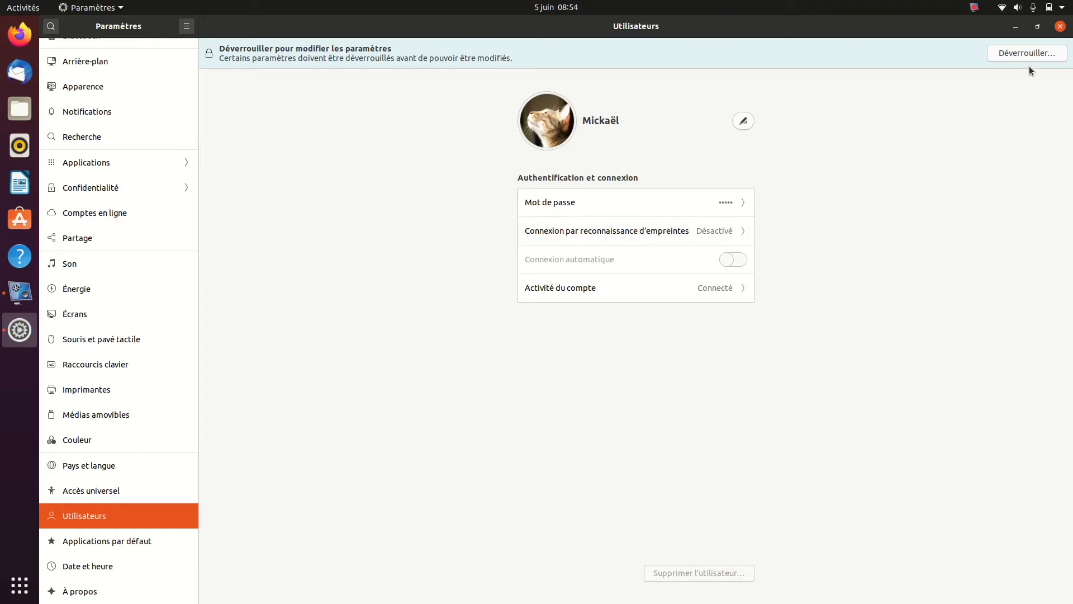
Unlock the user settings with the account password and try Connexion automatique, switching it back off
click(1027, 52)
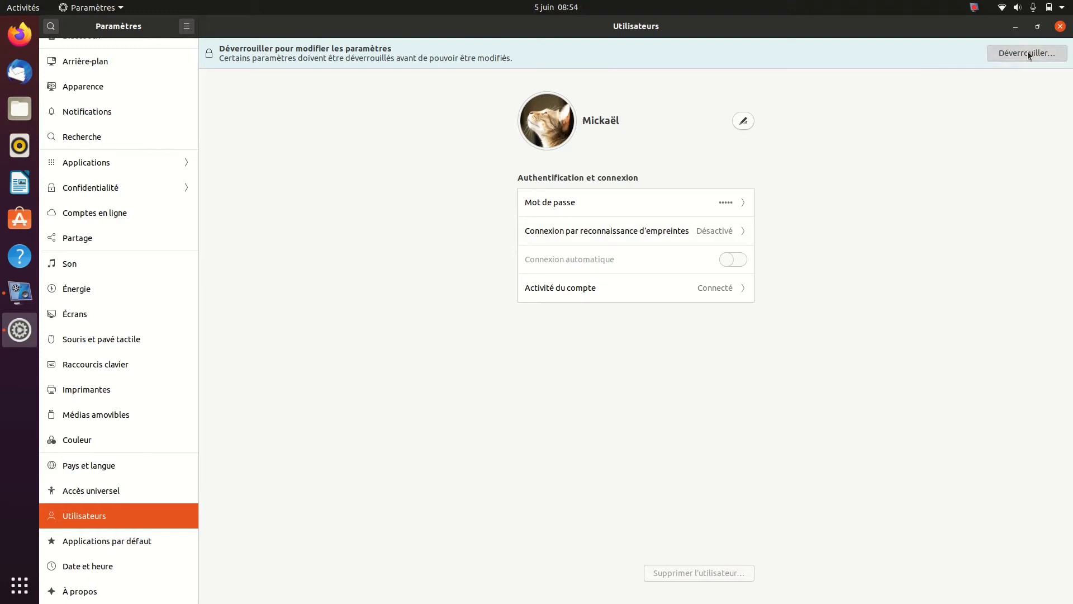
text(•••••)
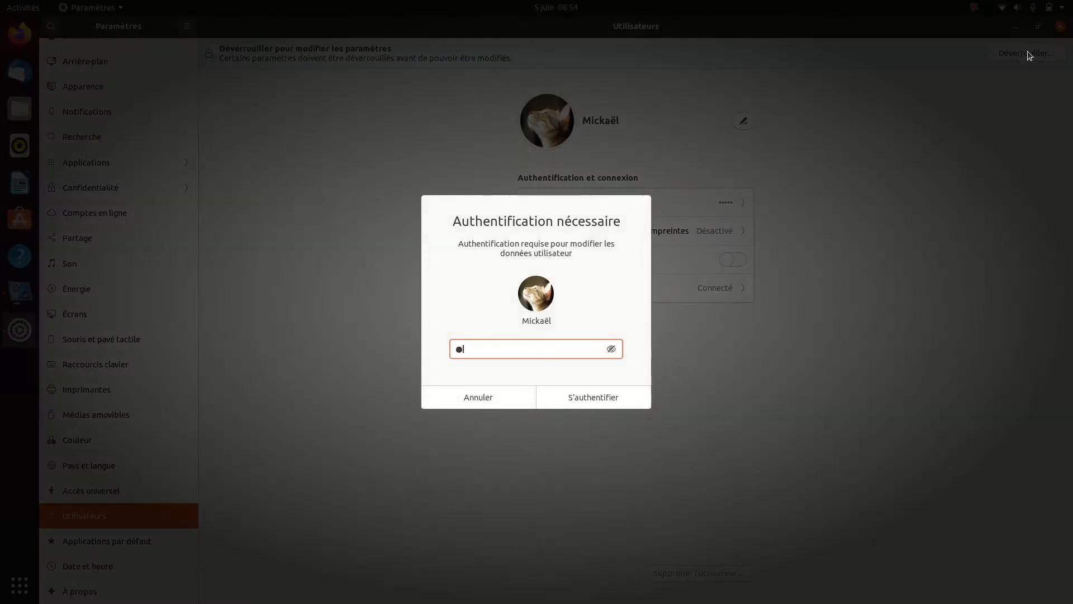
key(Return)
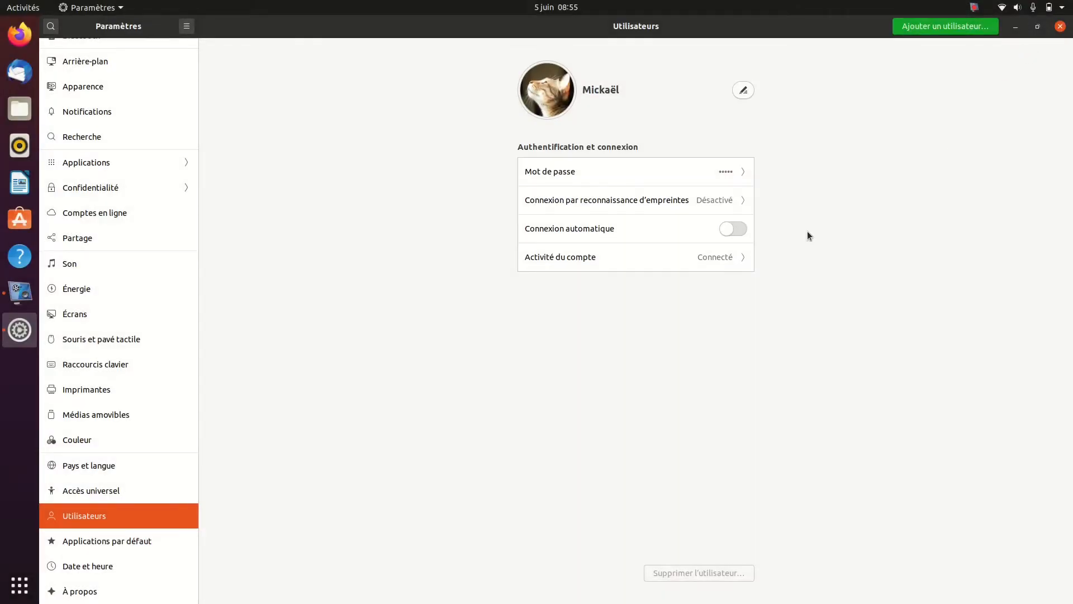
click(741, 231)
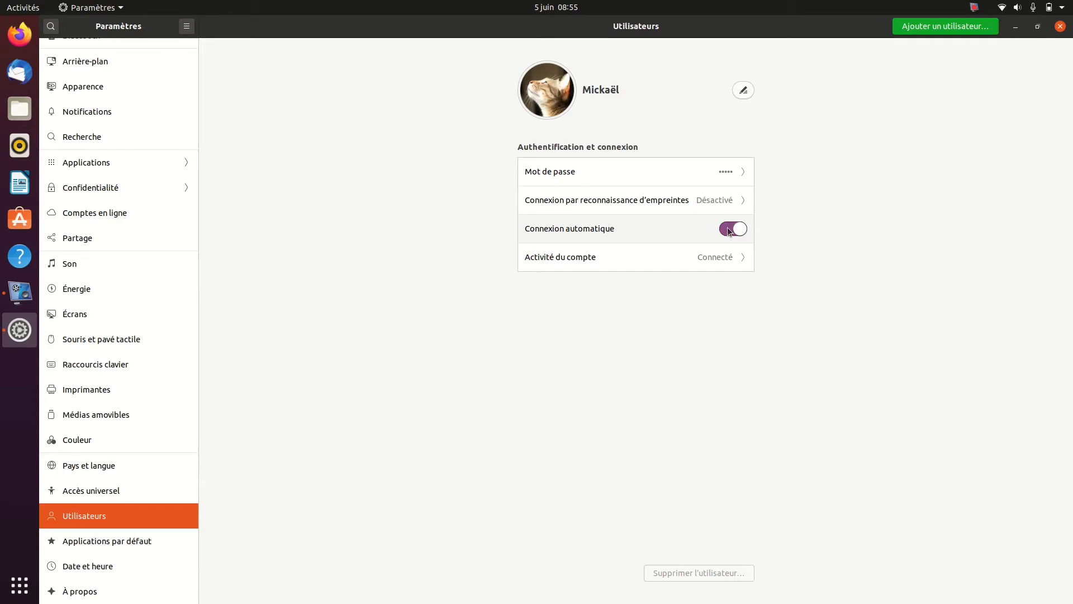
click(727, 230)
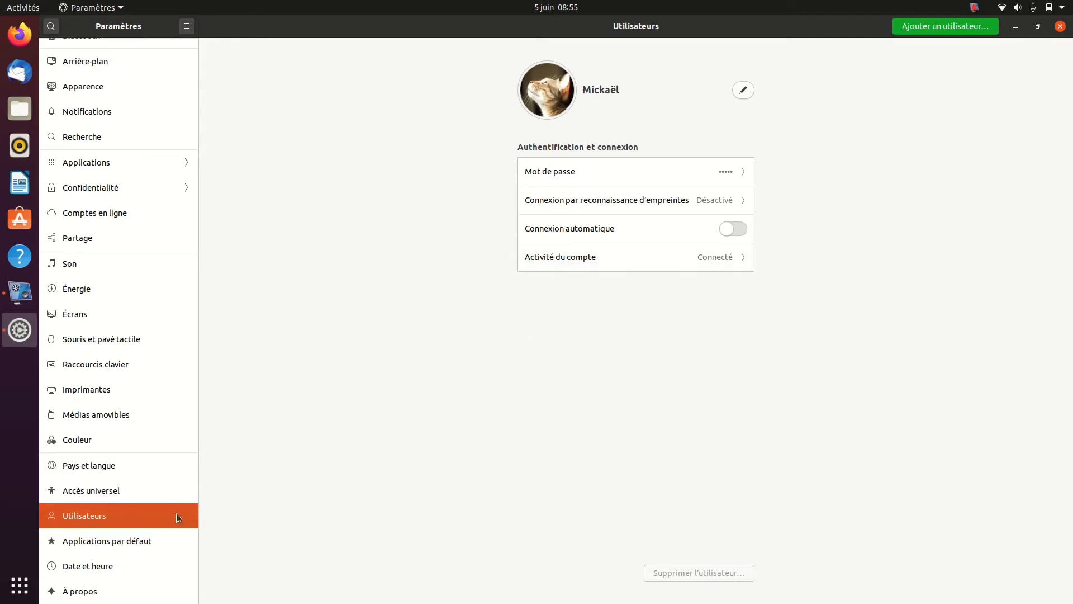
View the Applications par défaut settings and the applications available for videos
click(117, 541)
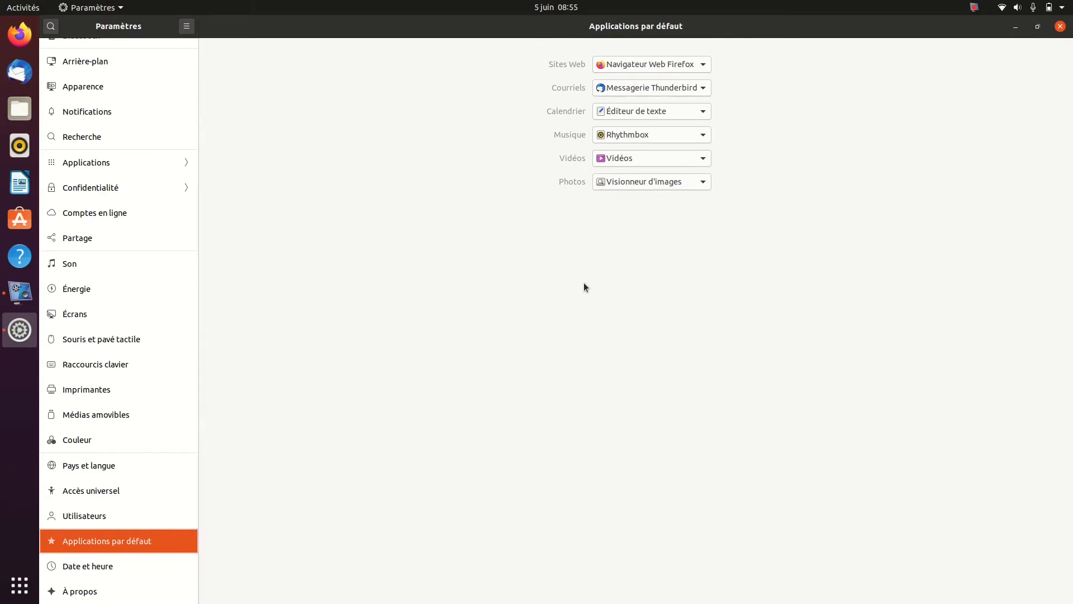
click(699, 160)
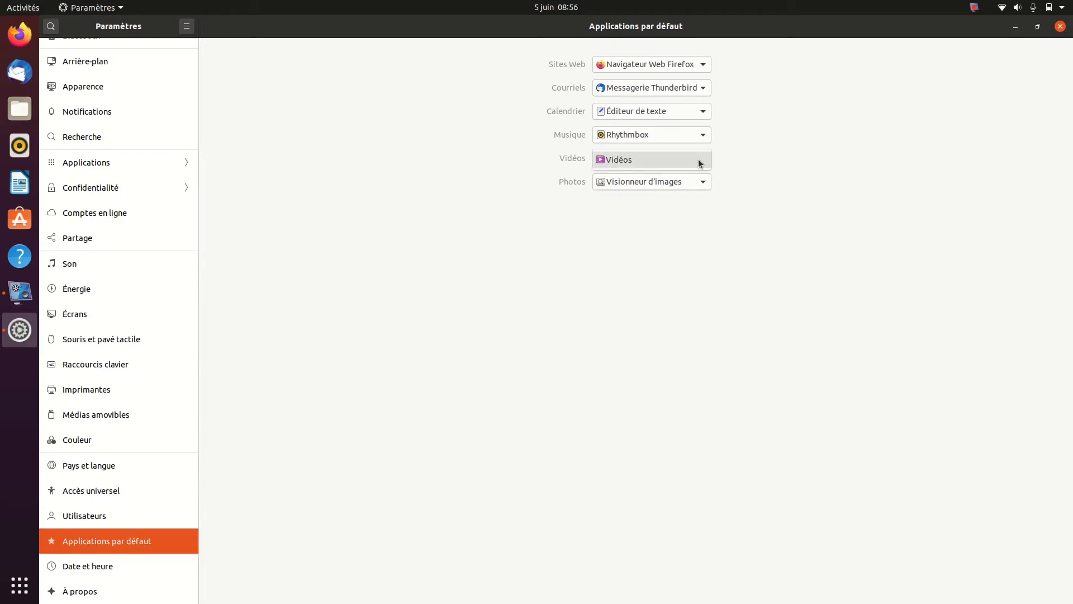
click(699, 163)
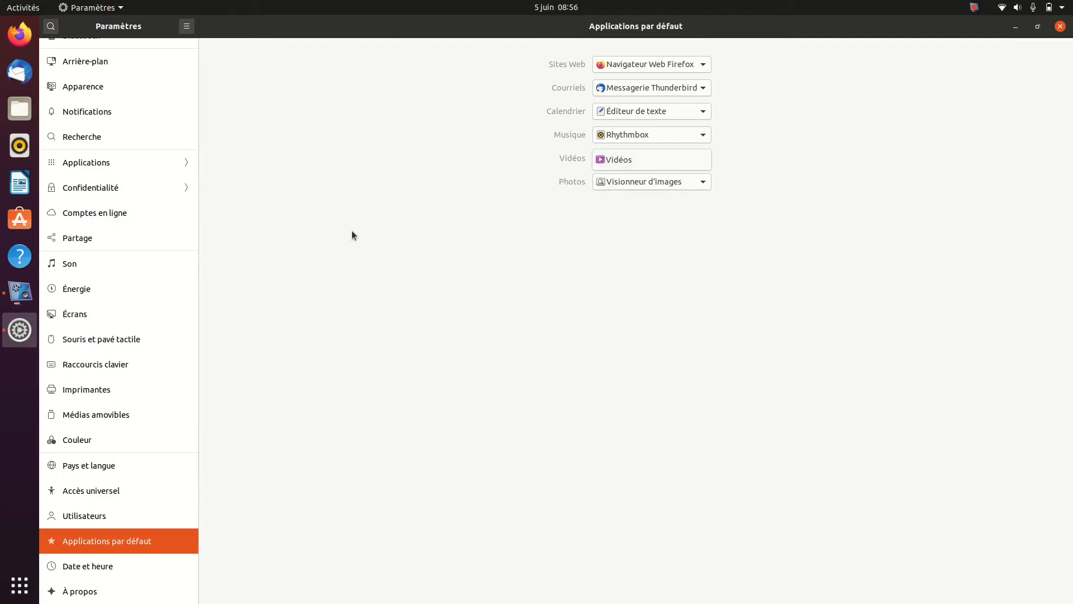
Switch to Ubuntu Software and search for "vlc"
click(20, 219)
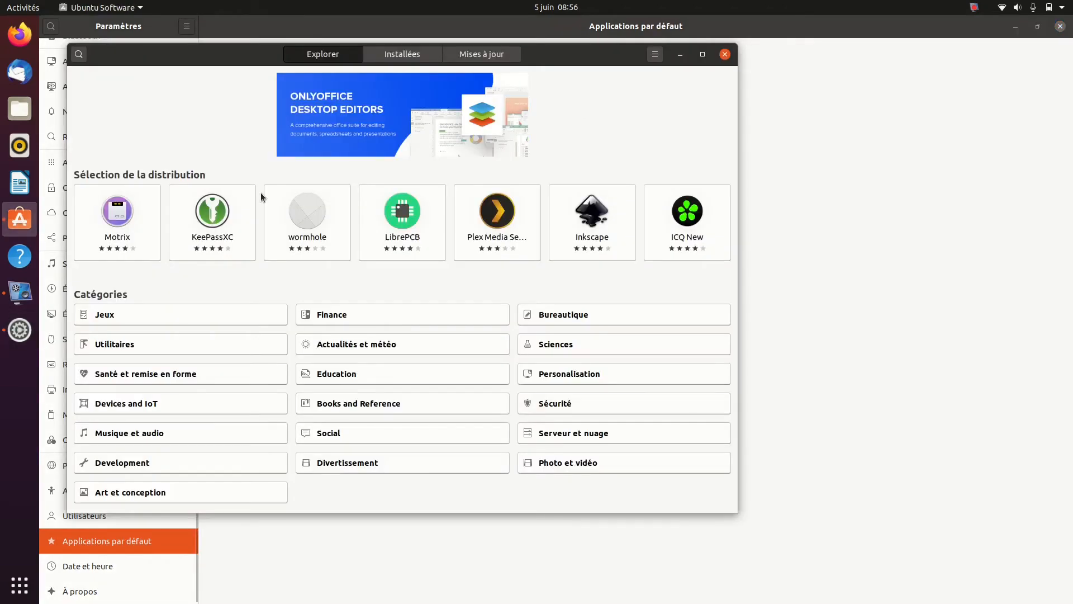
text(vlc)
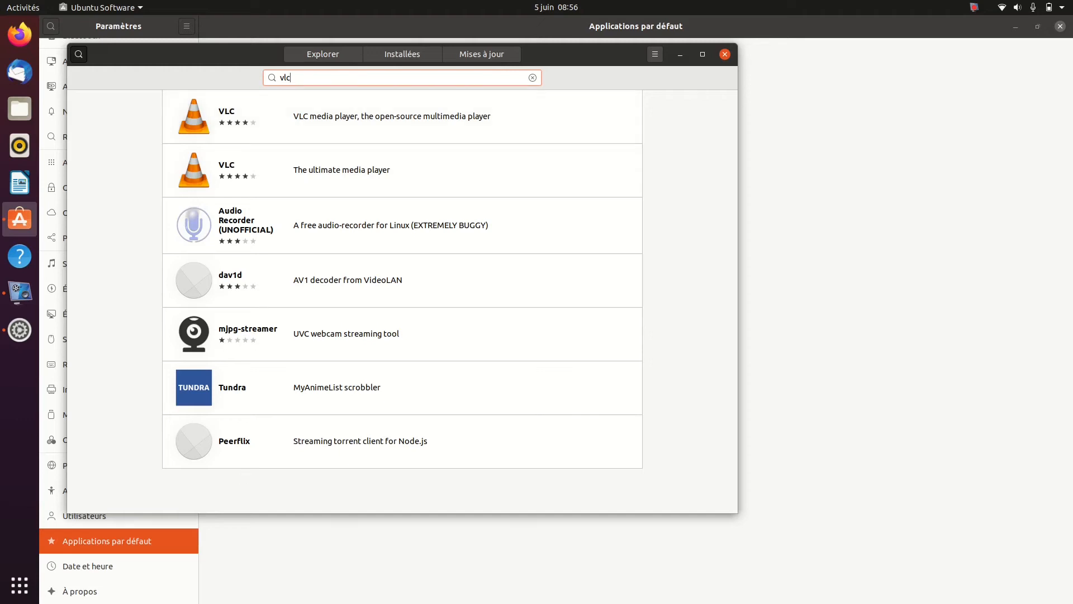
Examine the details of the VLC listing described as "VLC media player, the open-source multimedia player", and return to the results
click(314, 109)
scroll(292, 217, down, 3)
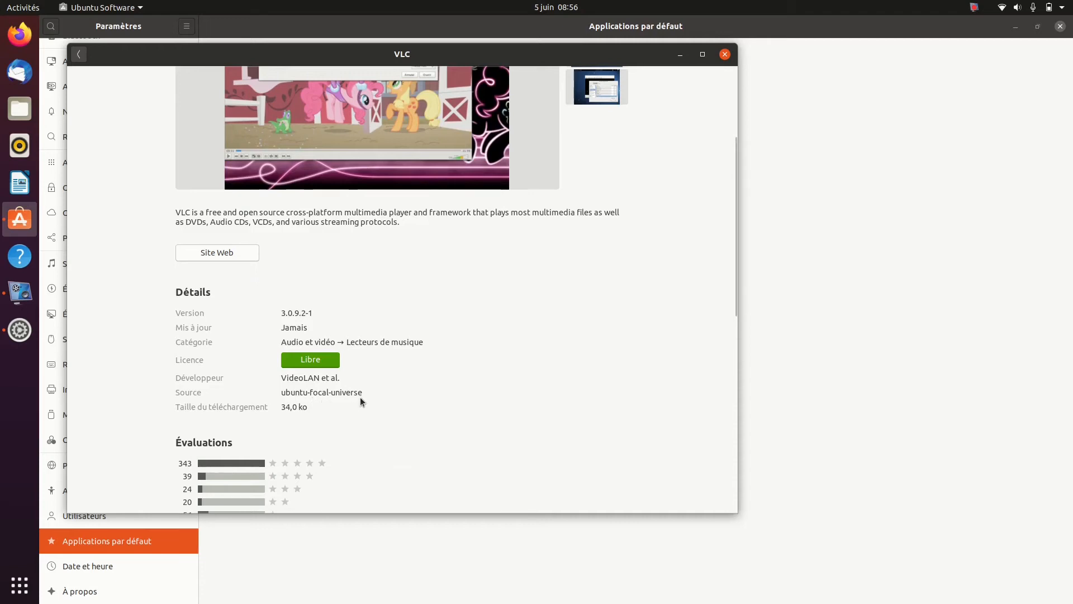
scroll(360, 397, up, 5)
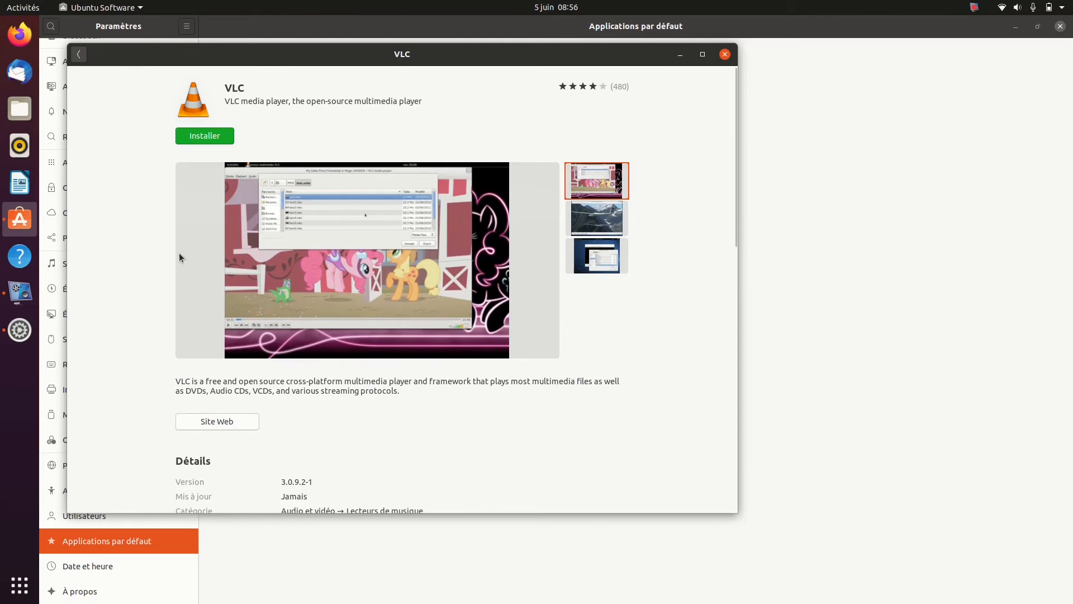
click(79, 54)
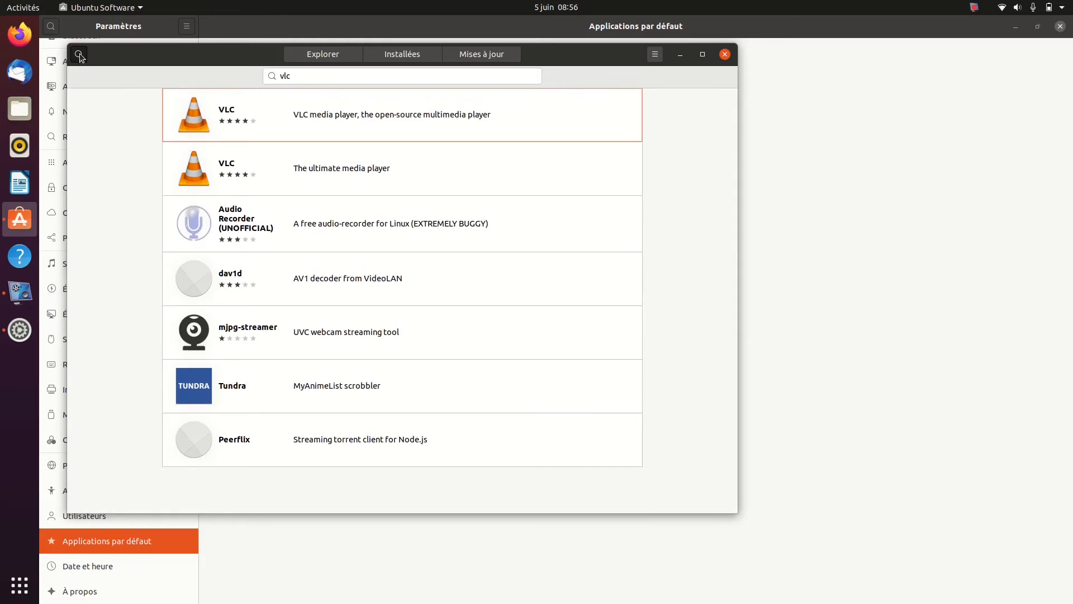
Review the VLC listing described as "The ultimate media player" and start installing it, authenticating with the account password
click(246, 172)
scroll(247, 262, down, 10)
scroll(247, 263, down, 2)
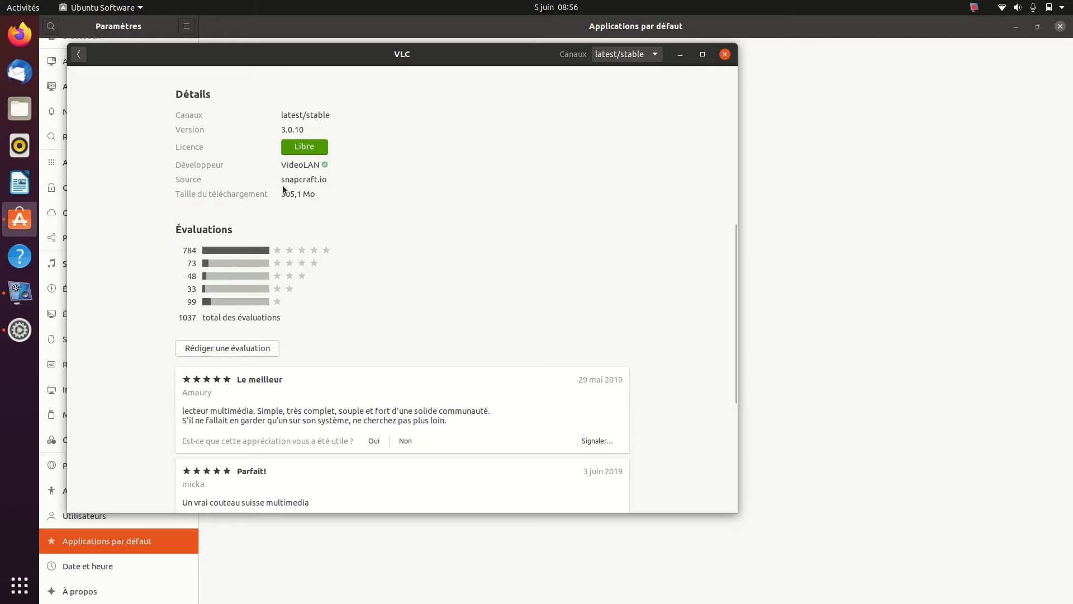
scroll(314, 179, up, 5)
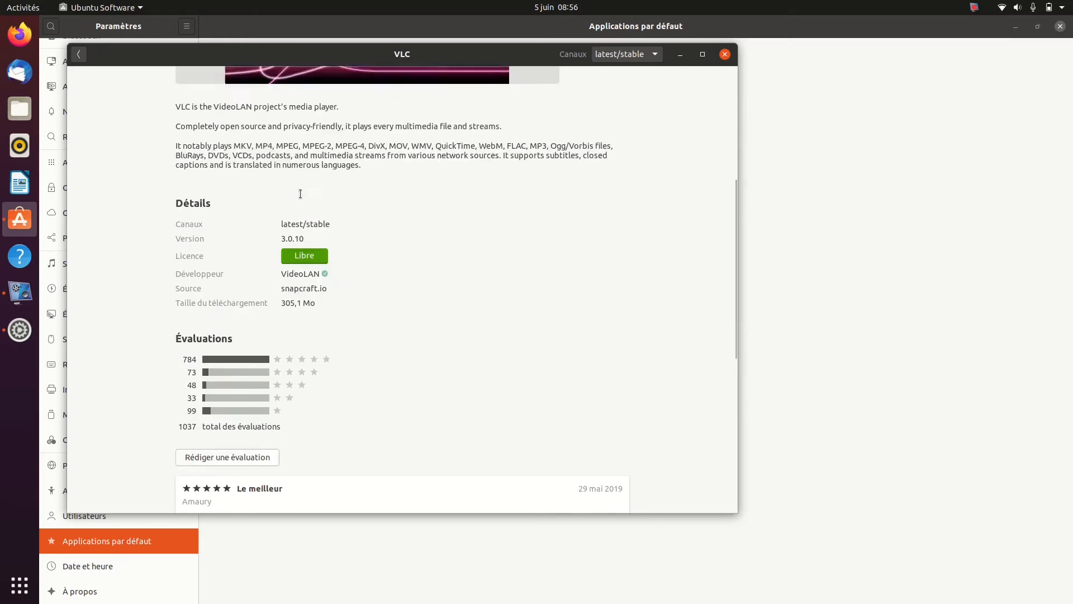
scroll(300, 193, up, 6)
scroll(300, 194, down, 1)
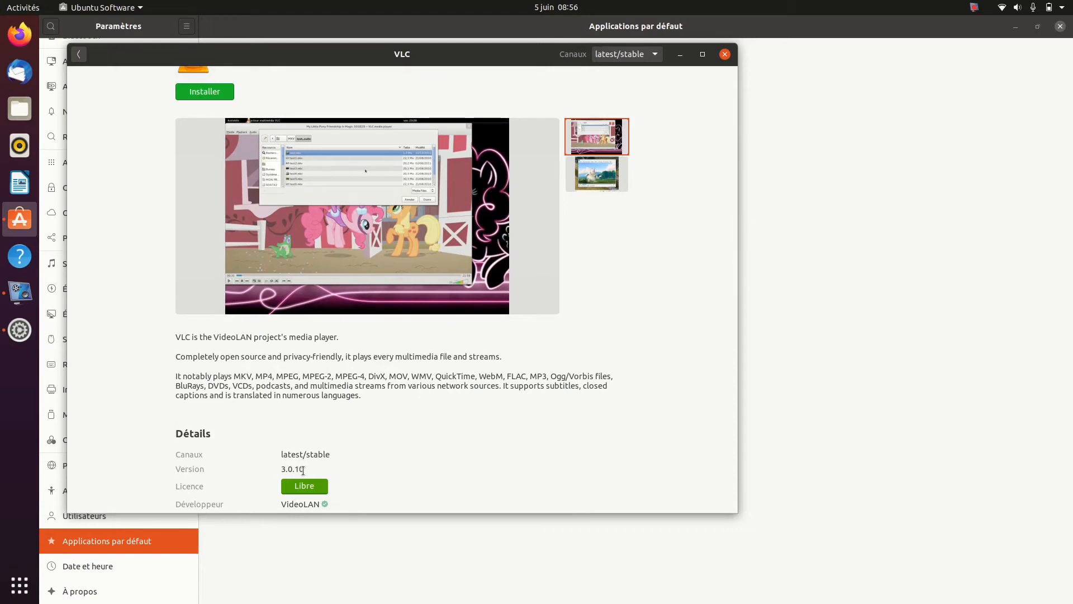
scroll(303, 469, up, 1)
click(211, 136)
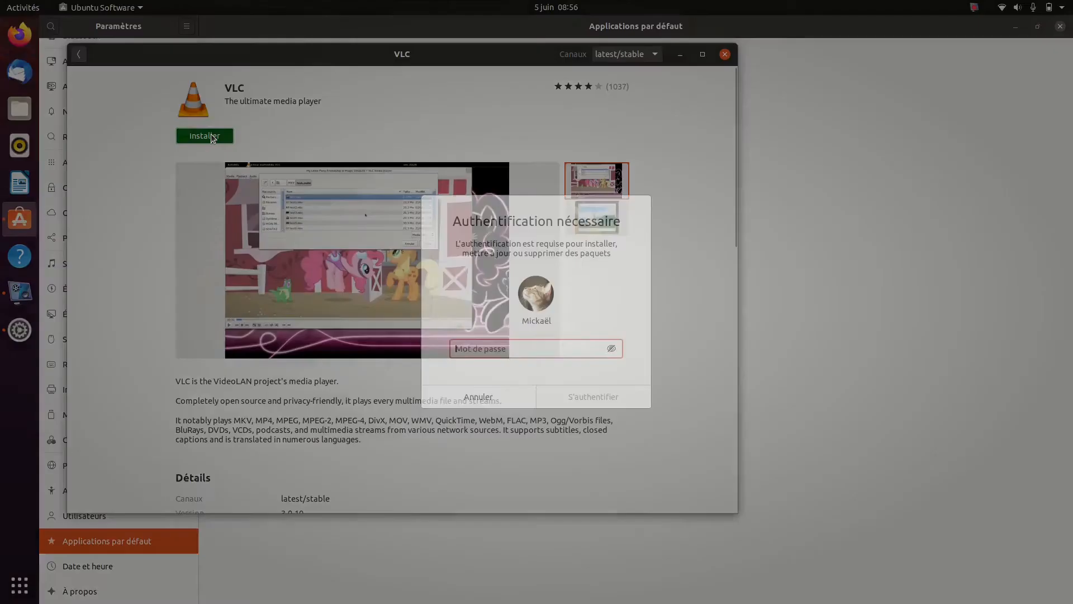
text(•)
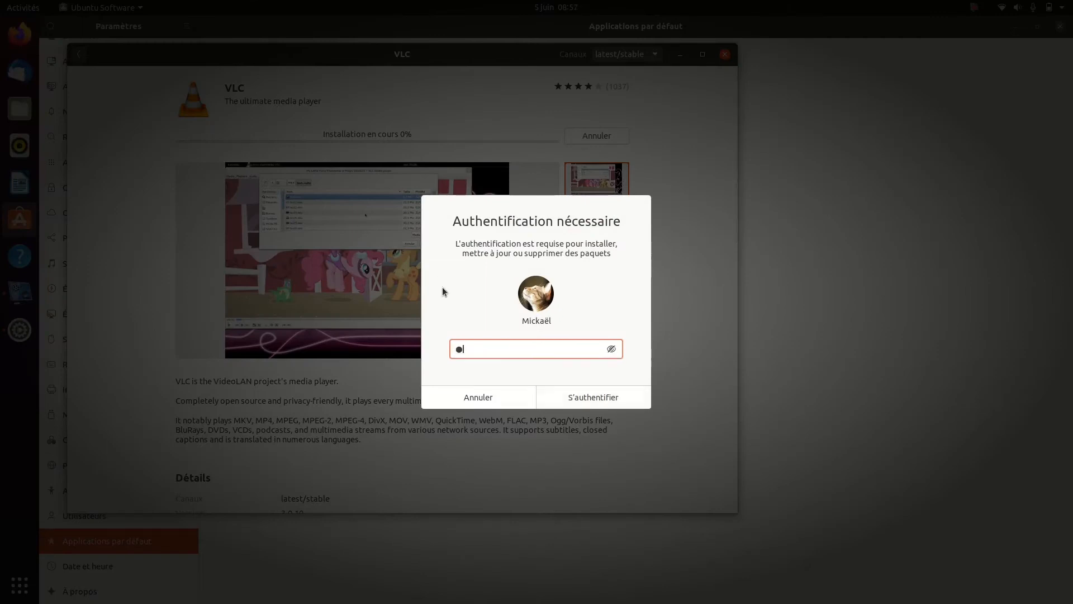
key(Return)
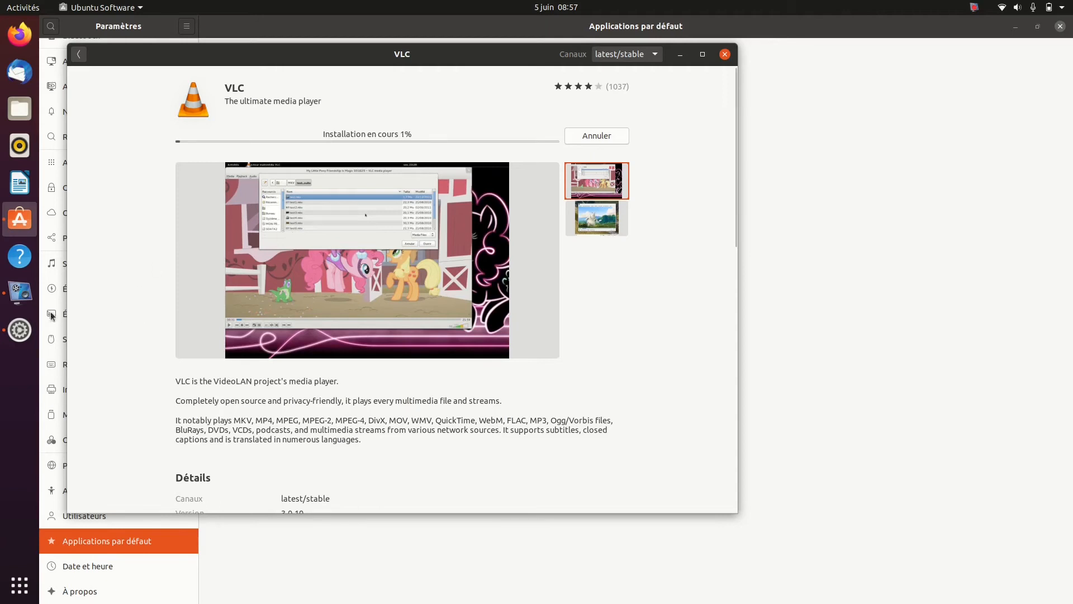
Return to Paramètres and check the default applications offered for videos, keeping Vidéos
click(18, 336)
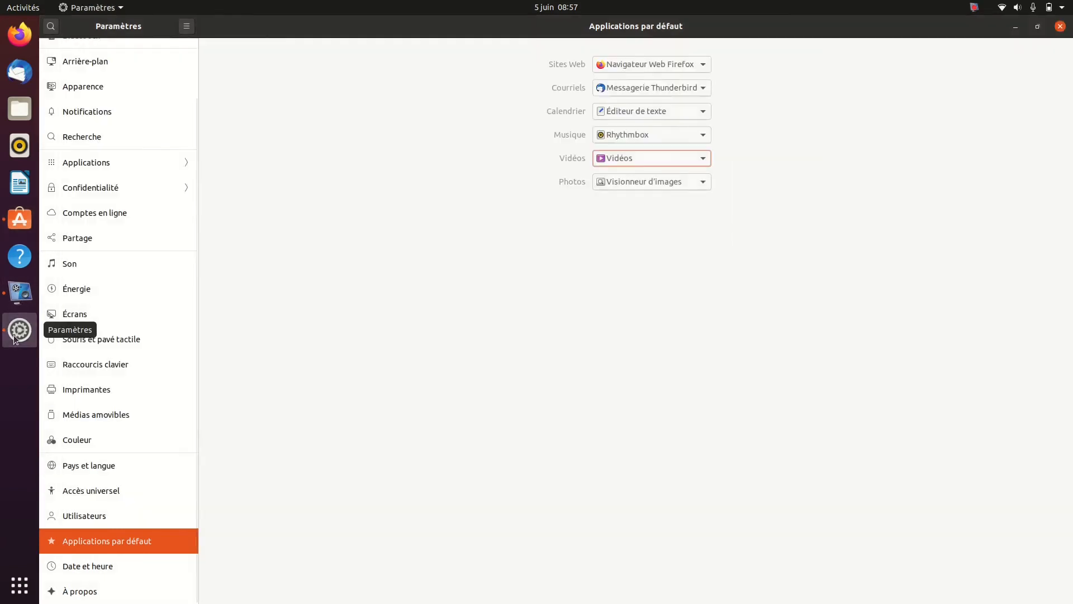
click(703, 159)
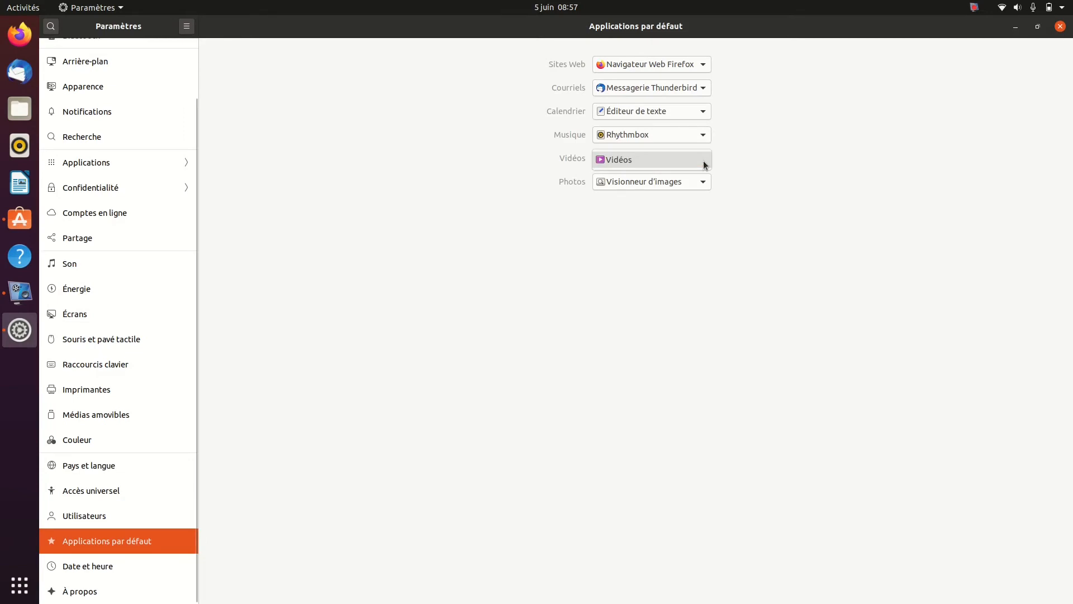
click(653, 162)
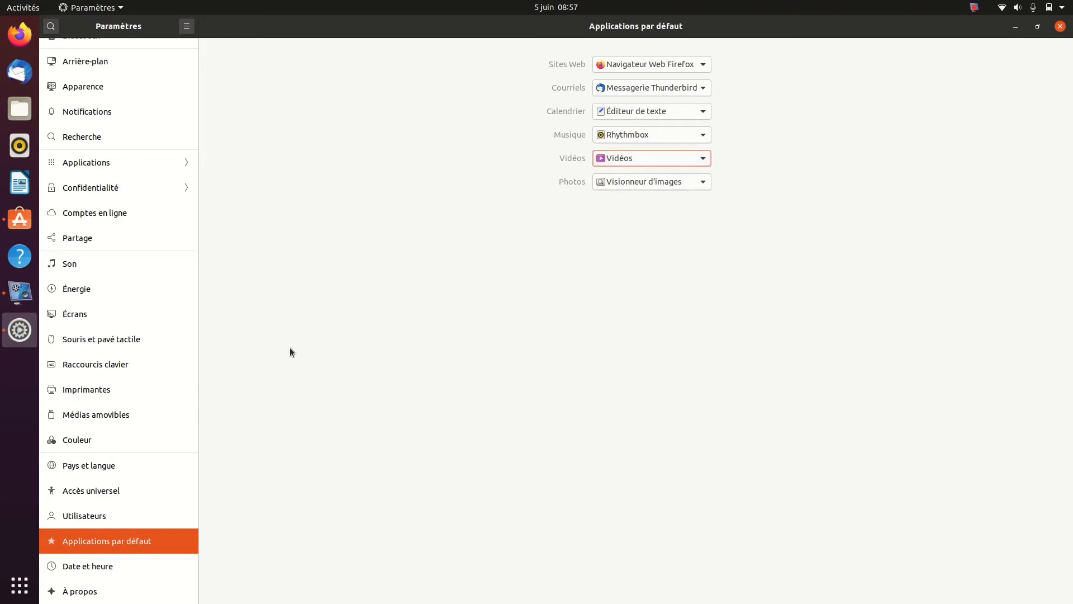
View the Date et heure settings and the À propos system information
click(59, 568)
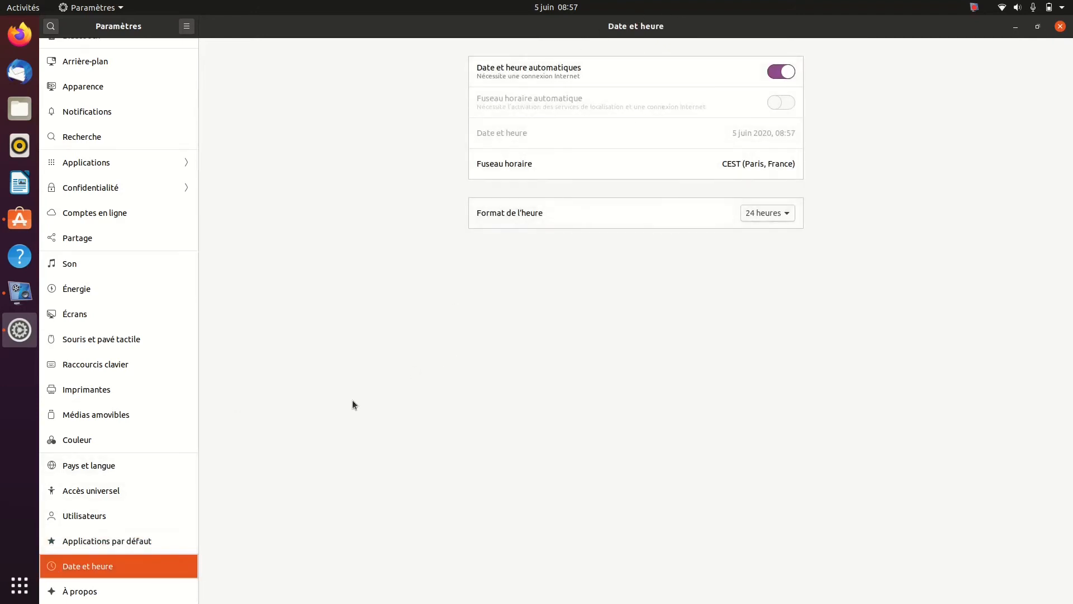
click(81, 594)
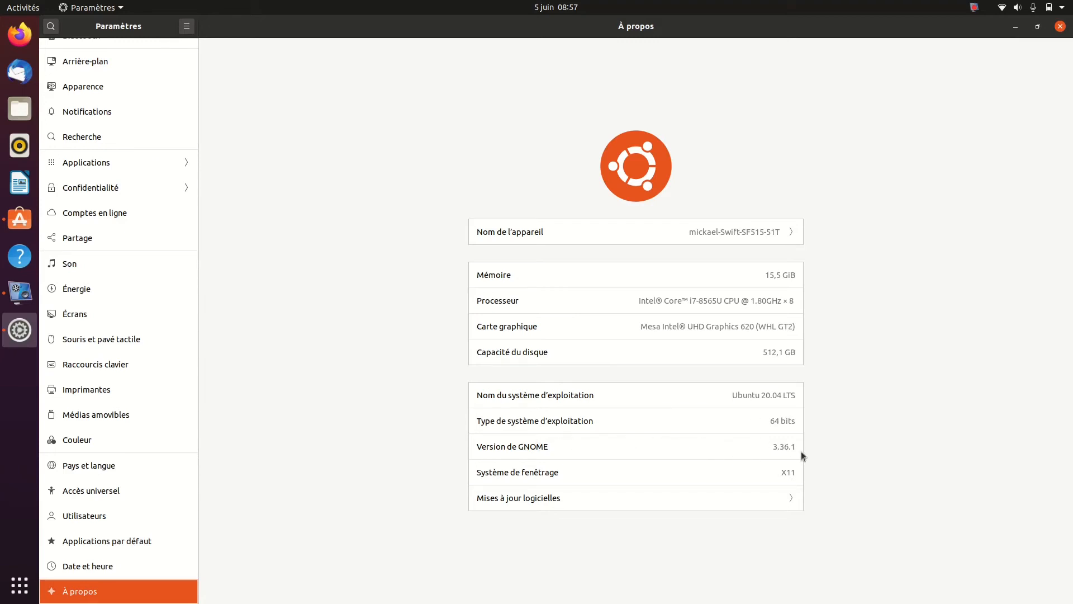
Open the software update settings and browse the alternative download servers for France without choosing one
click(518, 499)
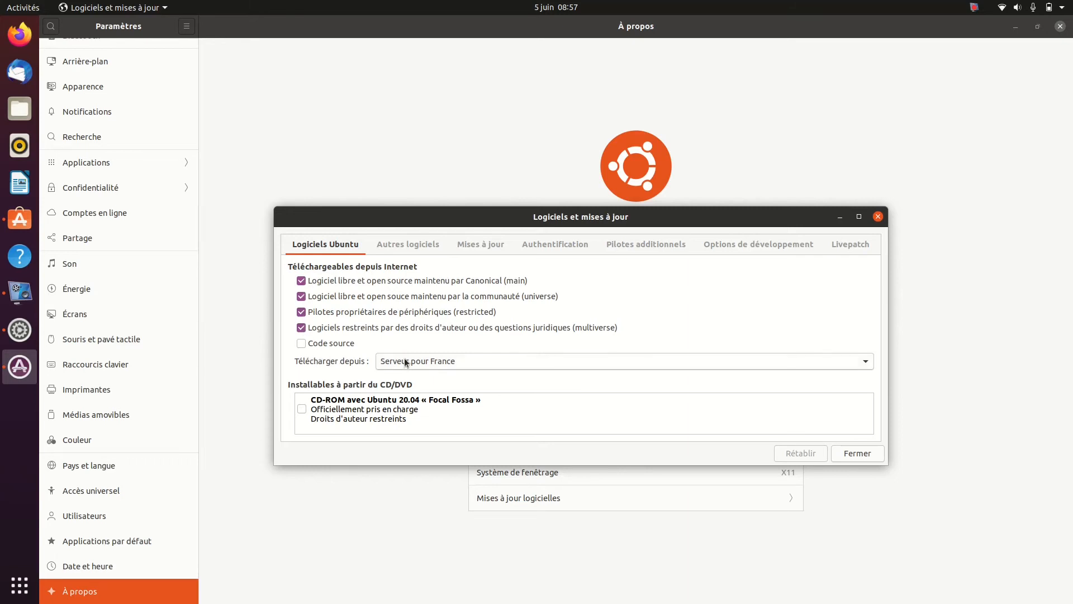
click(481, 362)
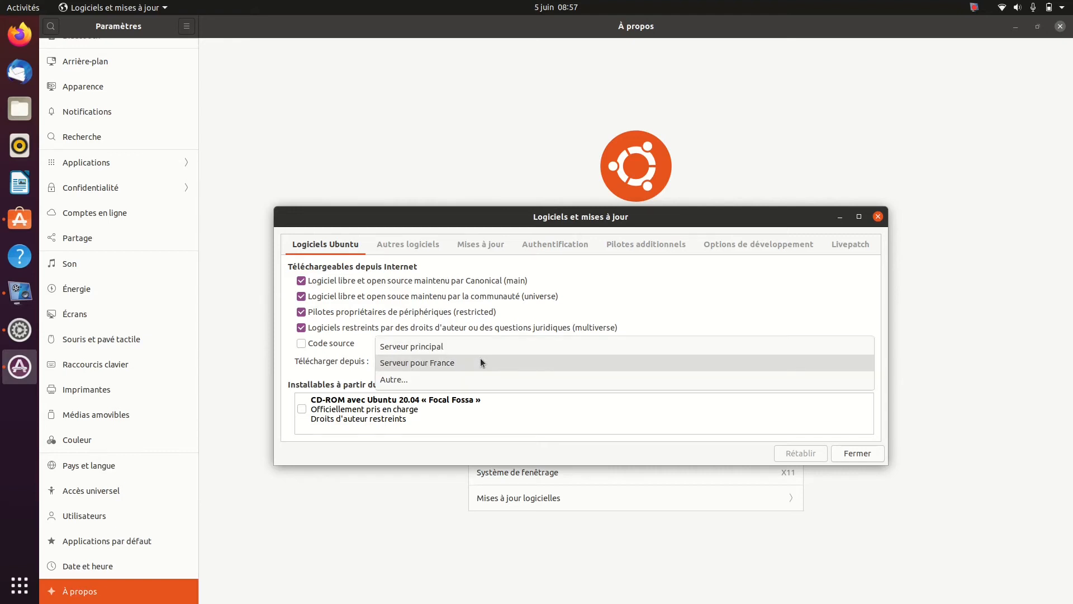
click(423, 378)
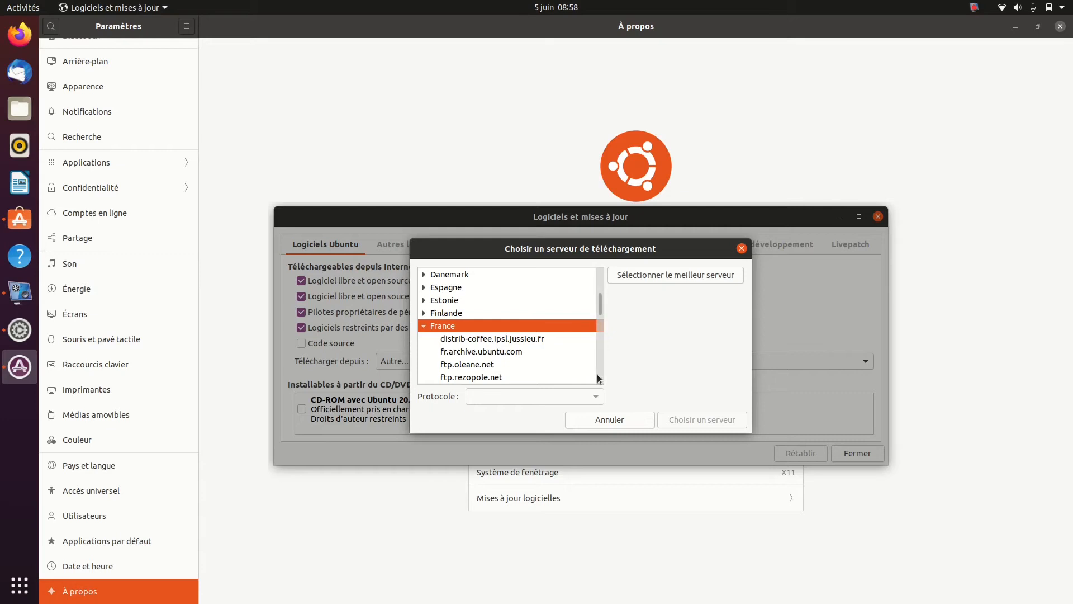
click(602, 418)
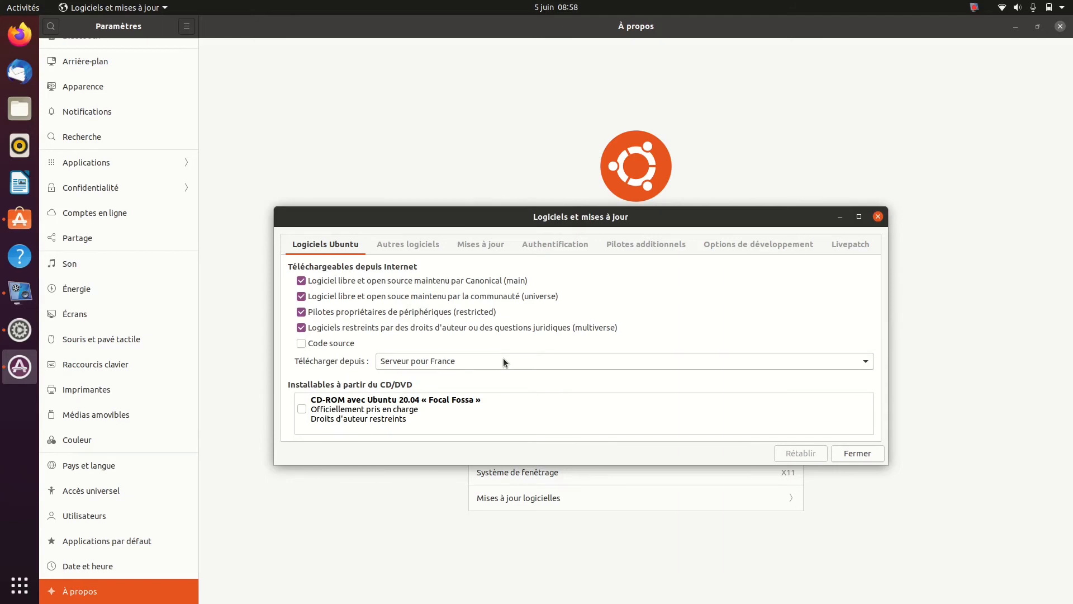
Enable the Partenaires de Canonical software source, authenticating with the account password
click(411, 251)
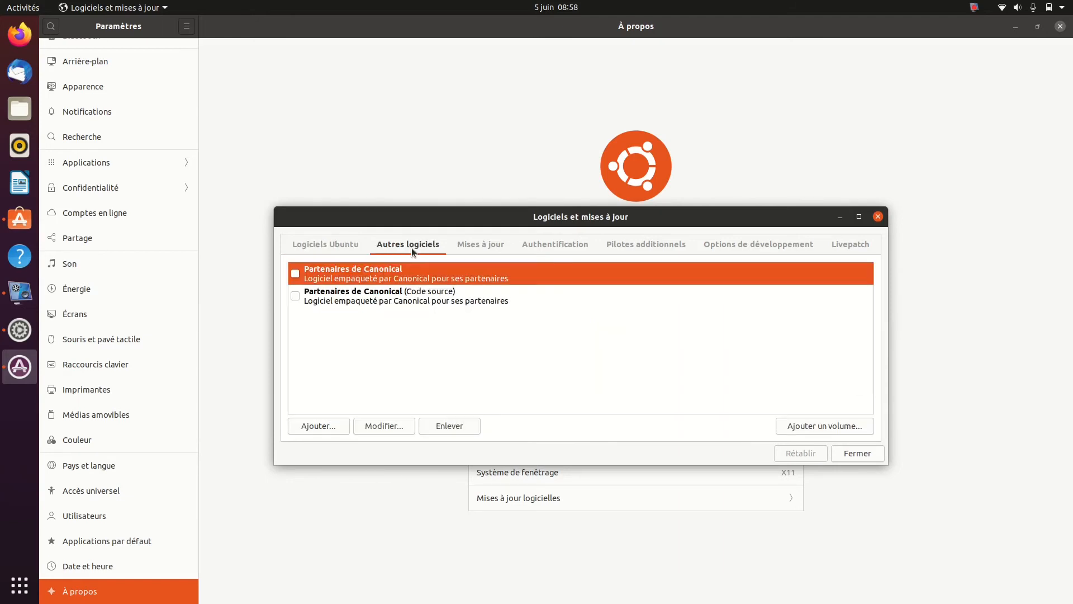
click(294, 274)
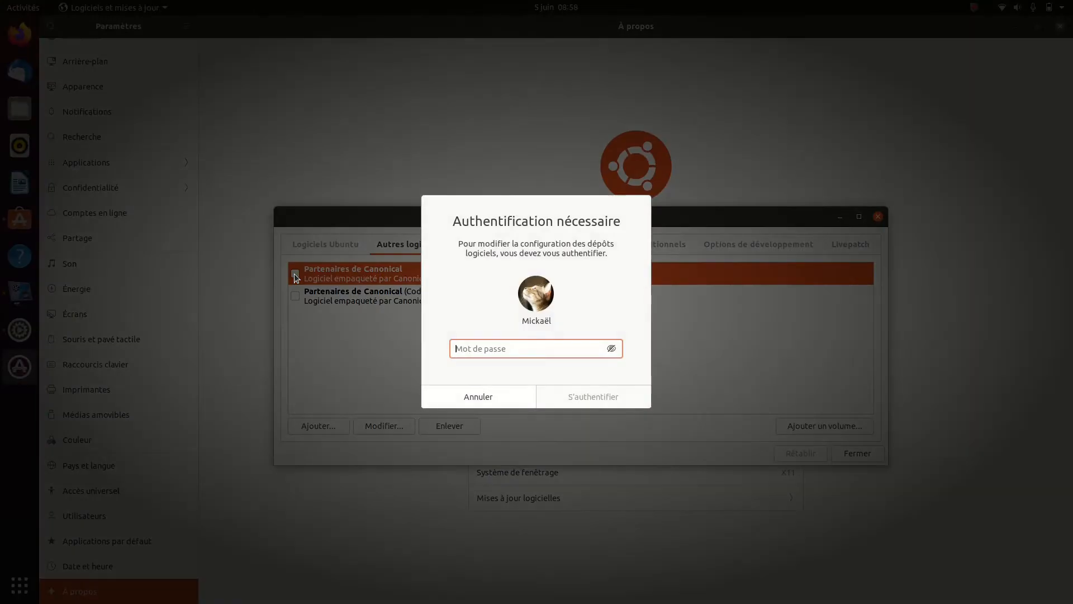
text(****)
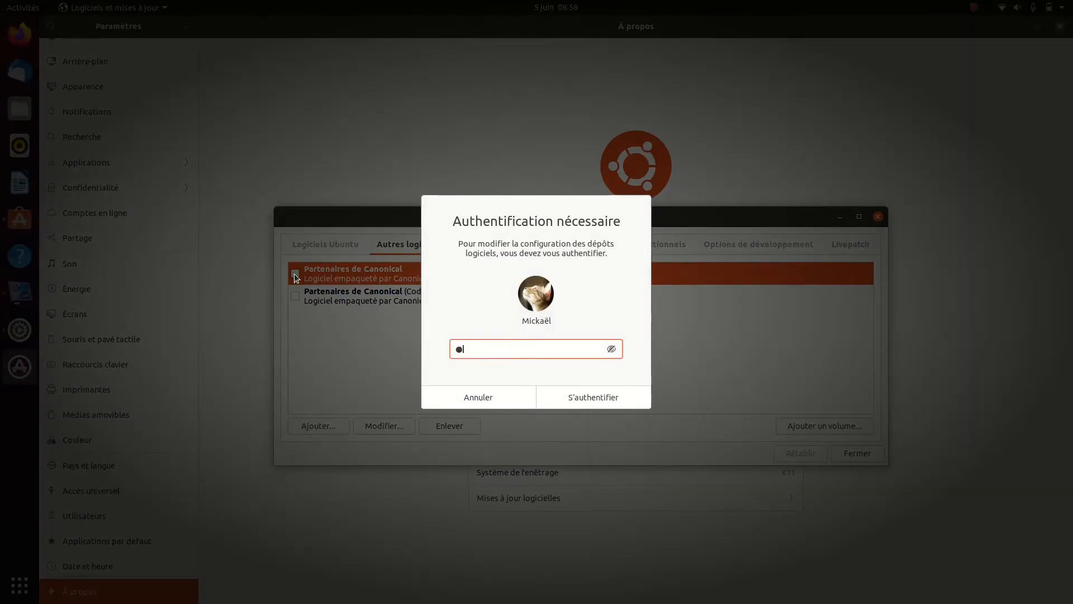
key(Return)
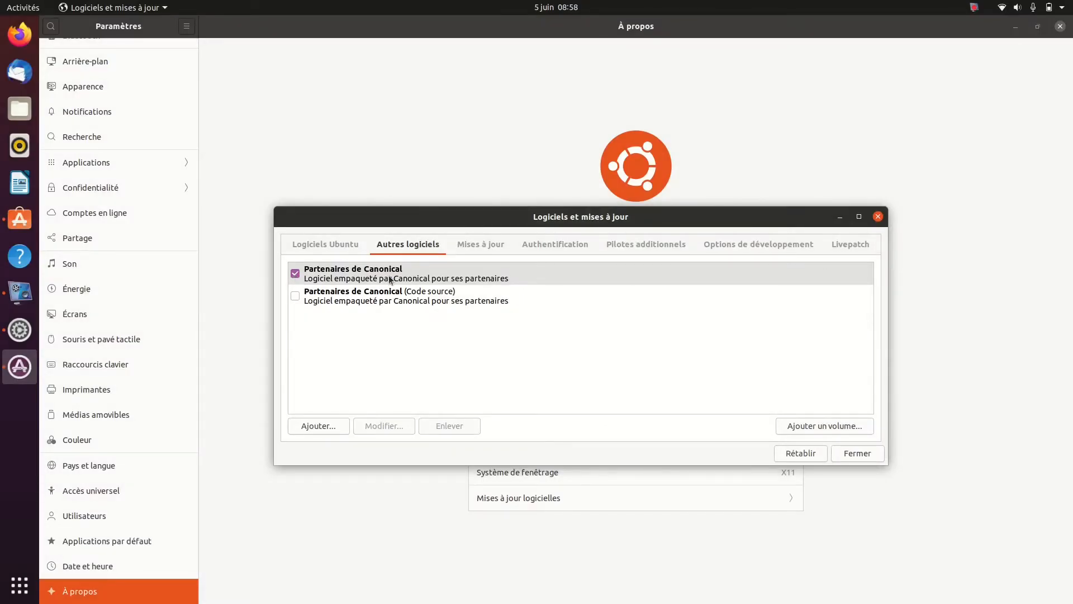
View the Mises à jour options for package subscriptions and automatic check frequency, keeping Toutes les mises à jour and Tous les jours
click(476, 247)
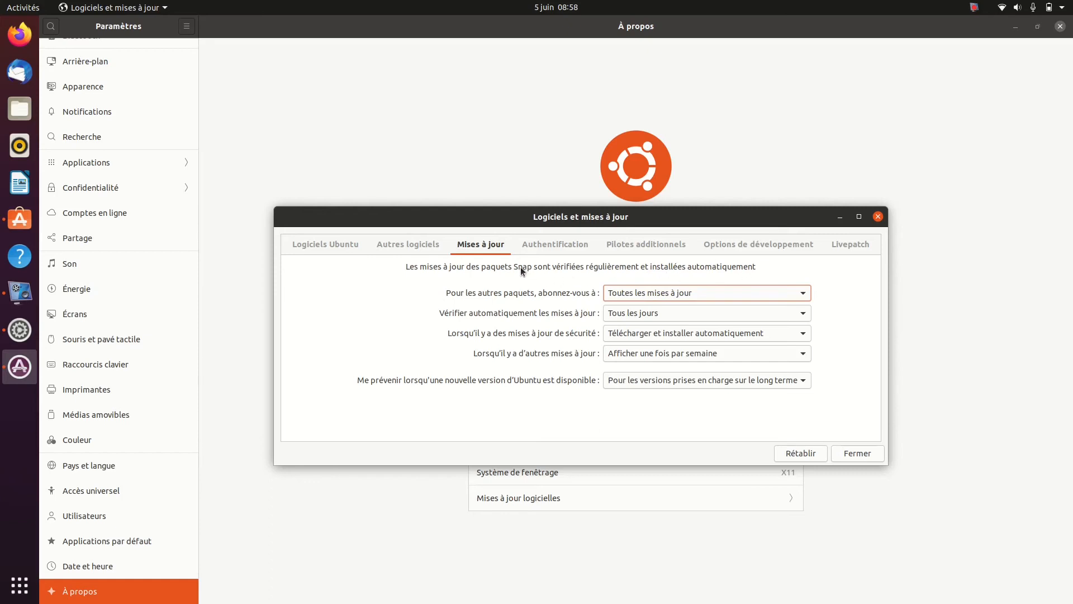
click(678, 295)
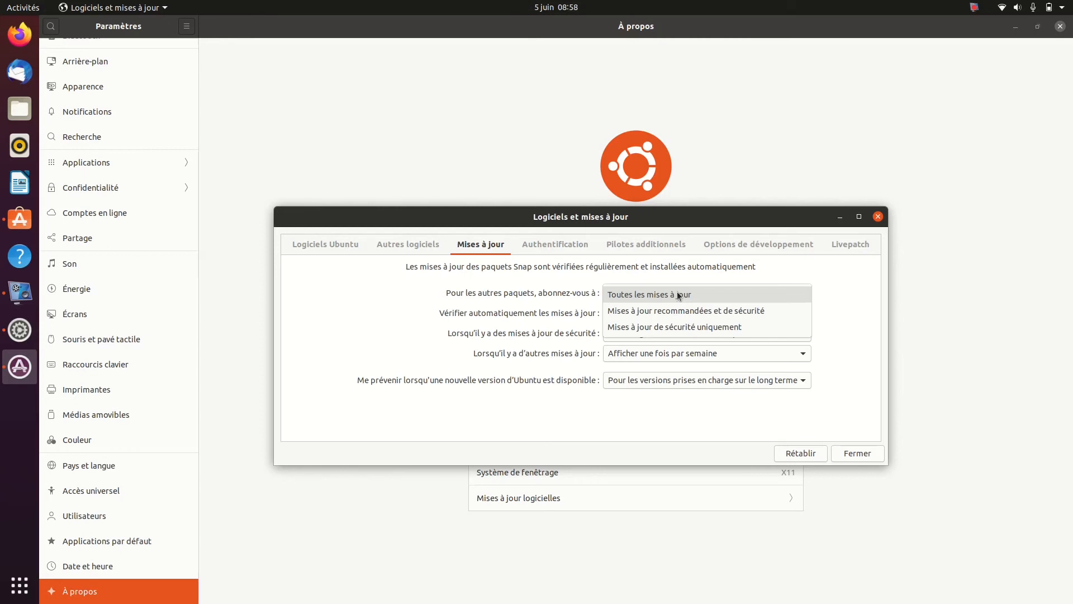
click(679, 295)
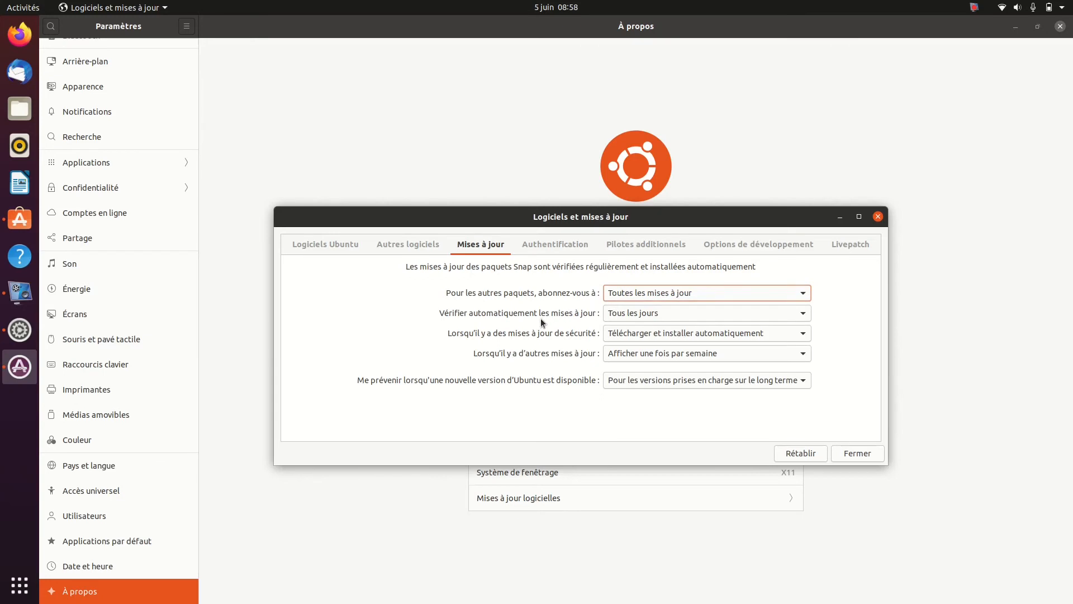
click(643, 315)
click(643, 315)
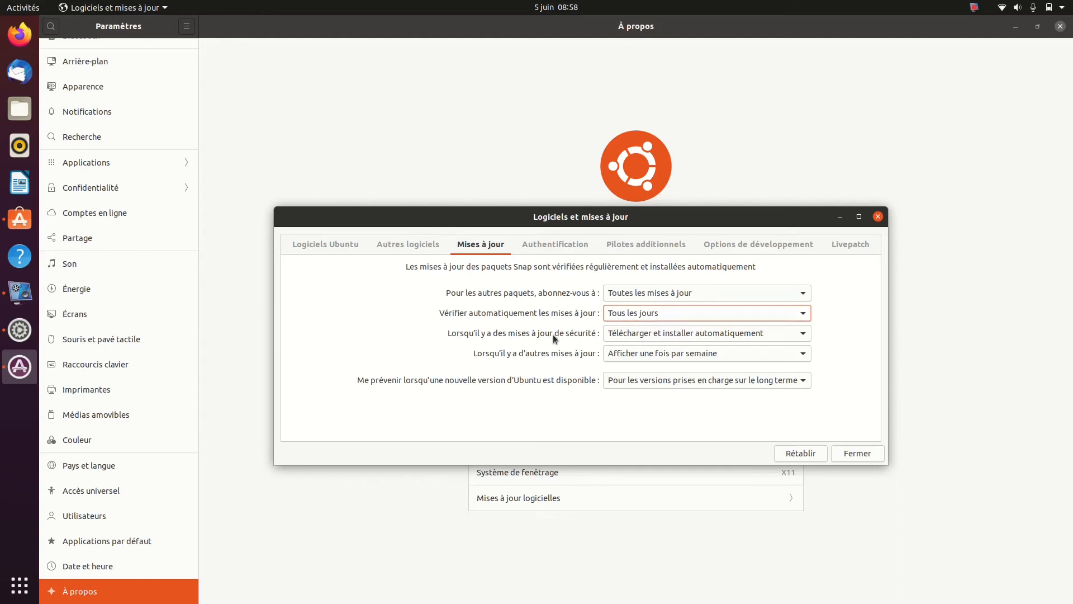
Set security updates to Télécharger automatiquement and other updates to Afficher immédiatement
click(695, 334)
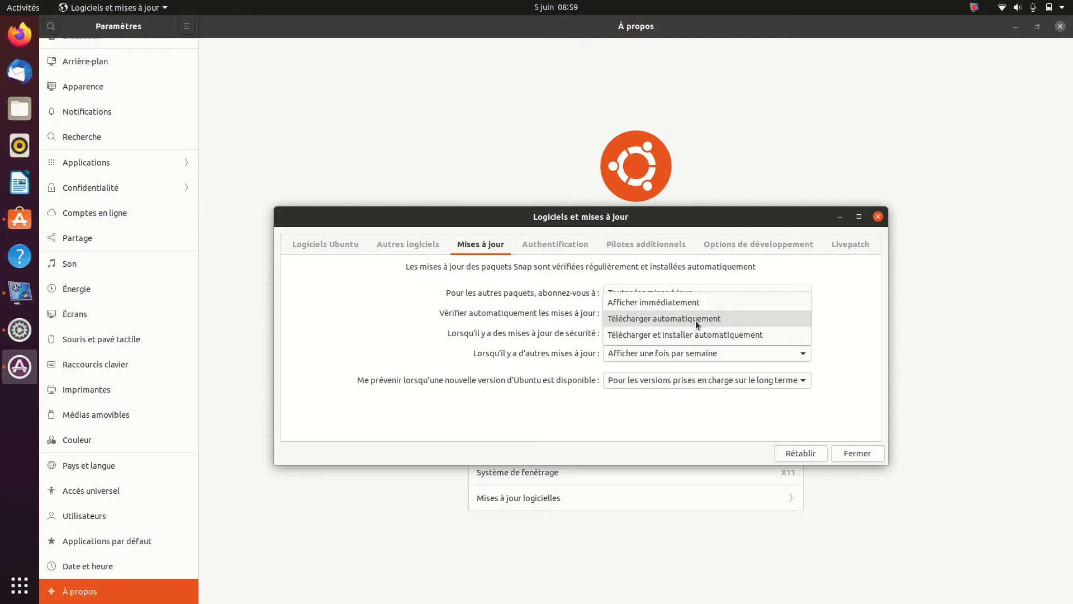
click(695, 319)
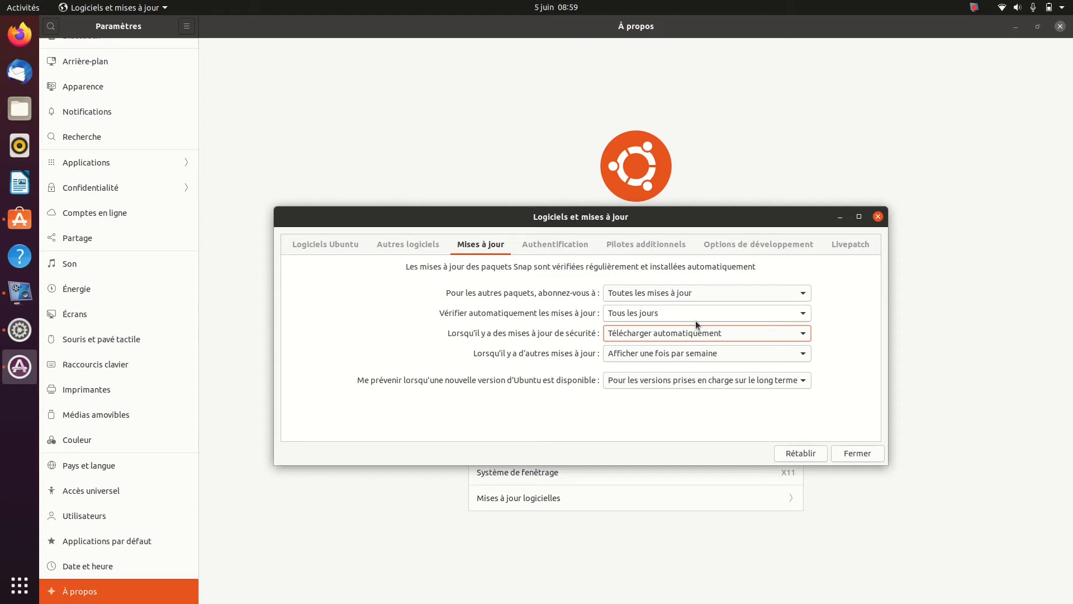
click(655, 358)
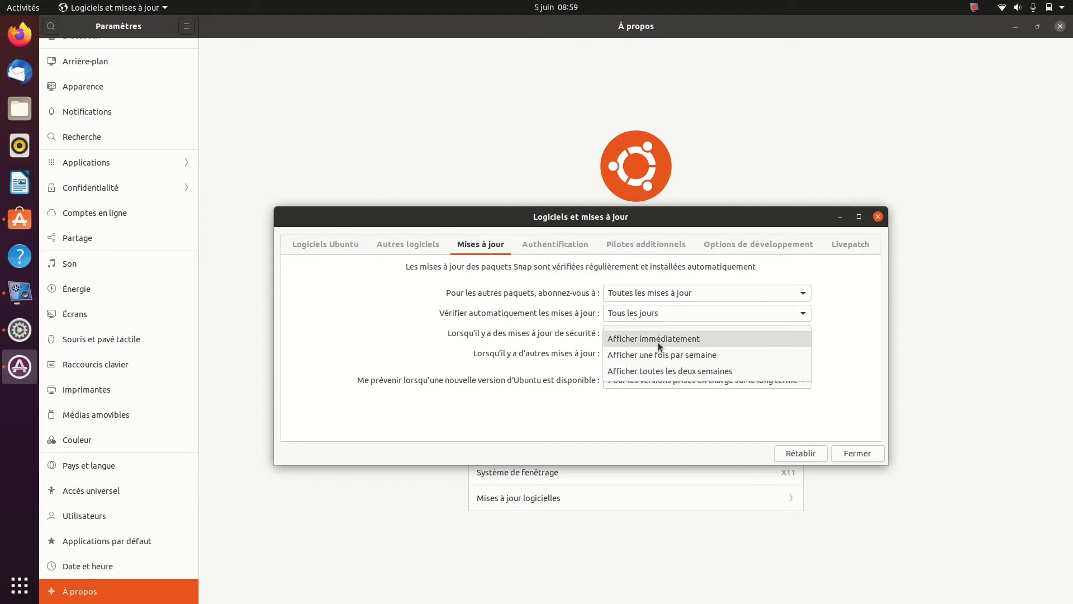
click(660, 340)
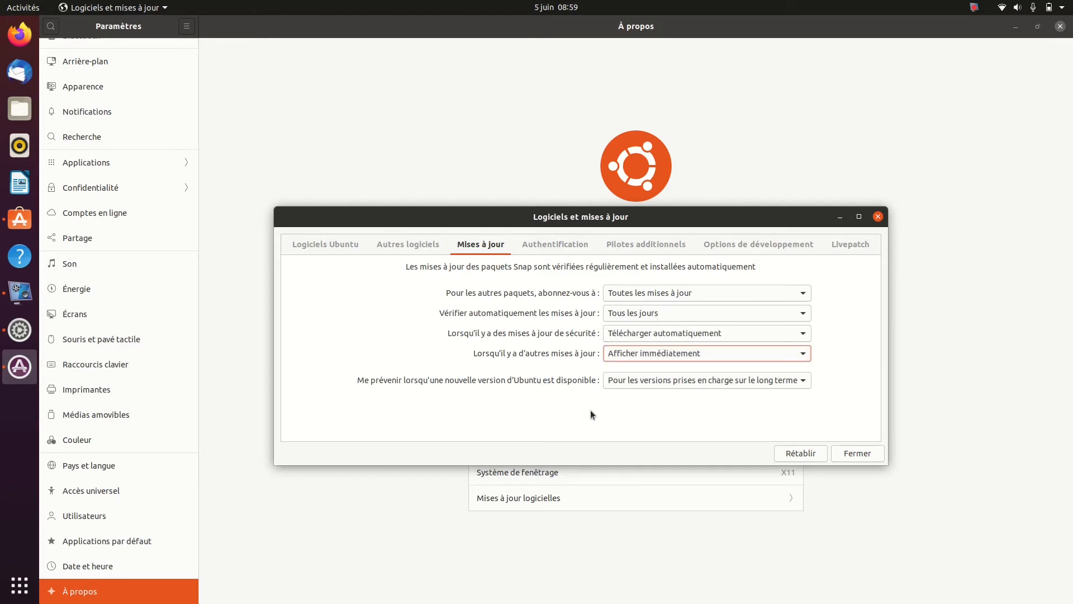
Set the notification for new Ubuntu versions to Jamais after trying the long-term support option
click(793, 383)
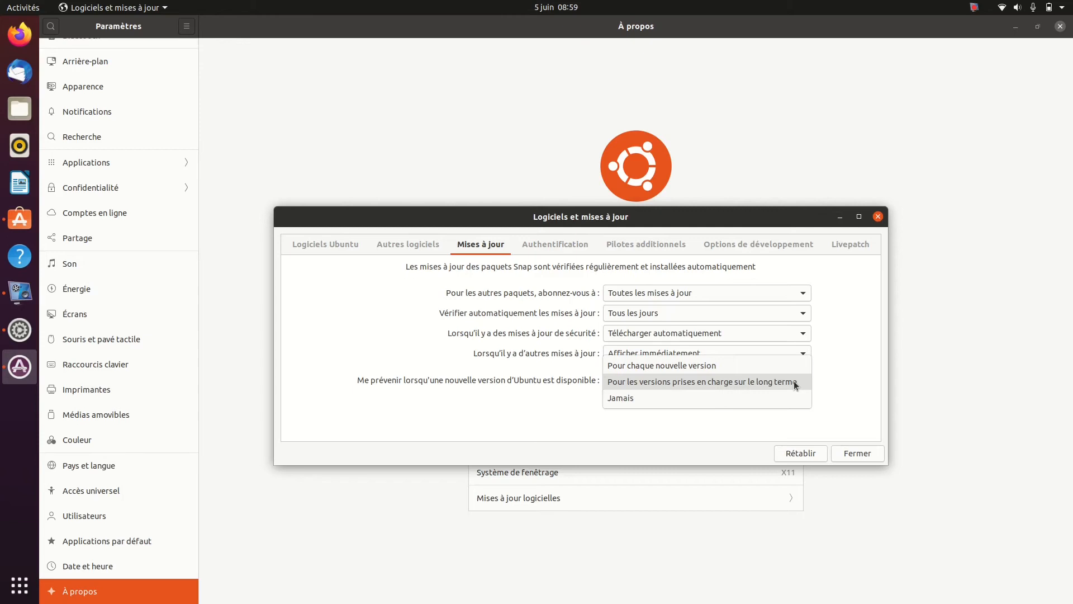
click(652, 396)
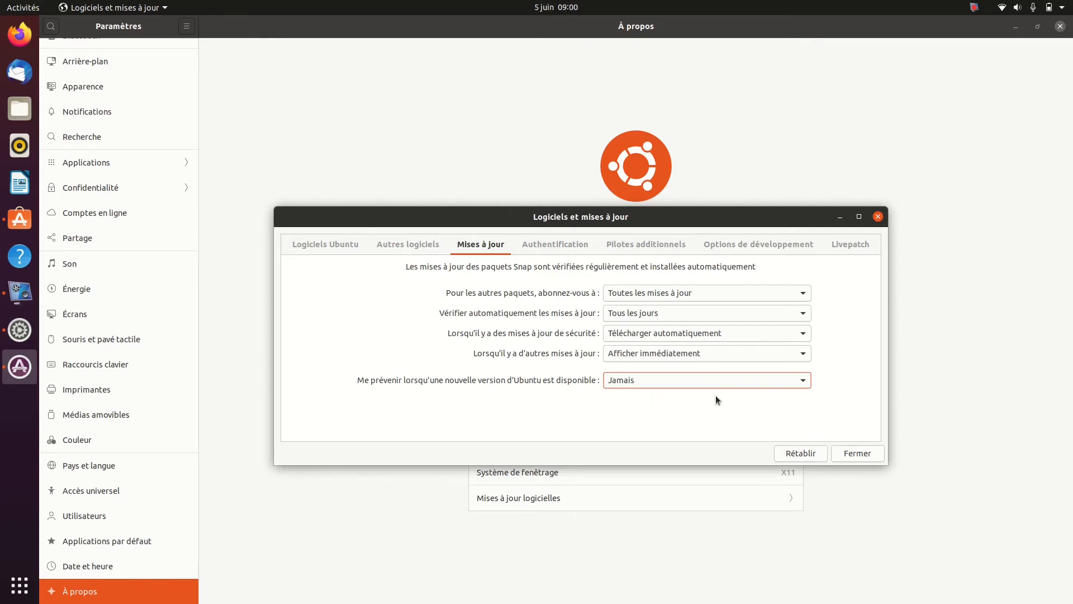
click(763, 377)
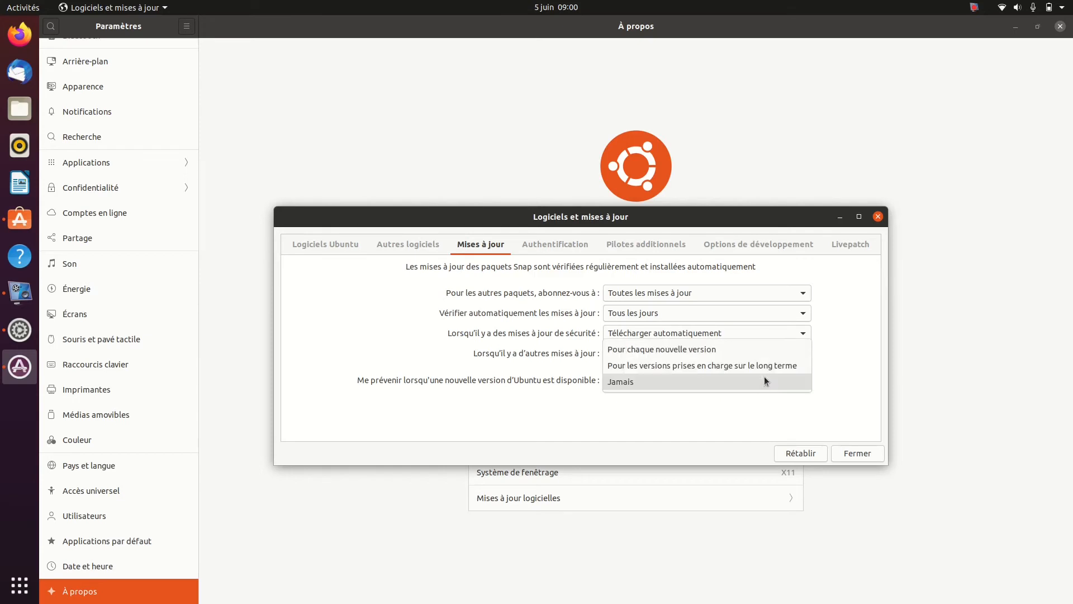
click(708, 366)
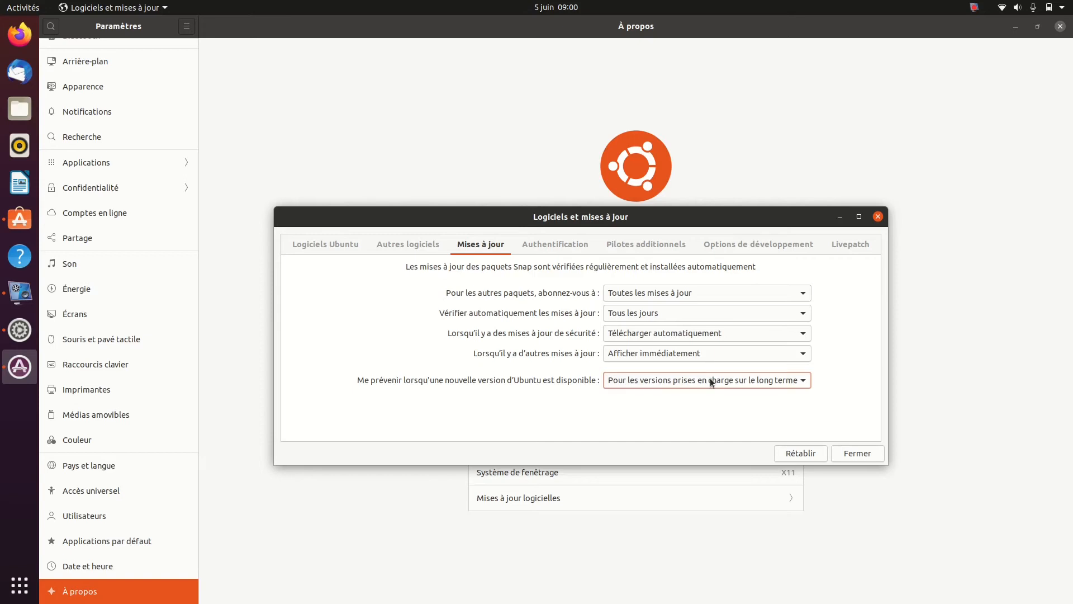
click(710, 379)
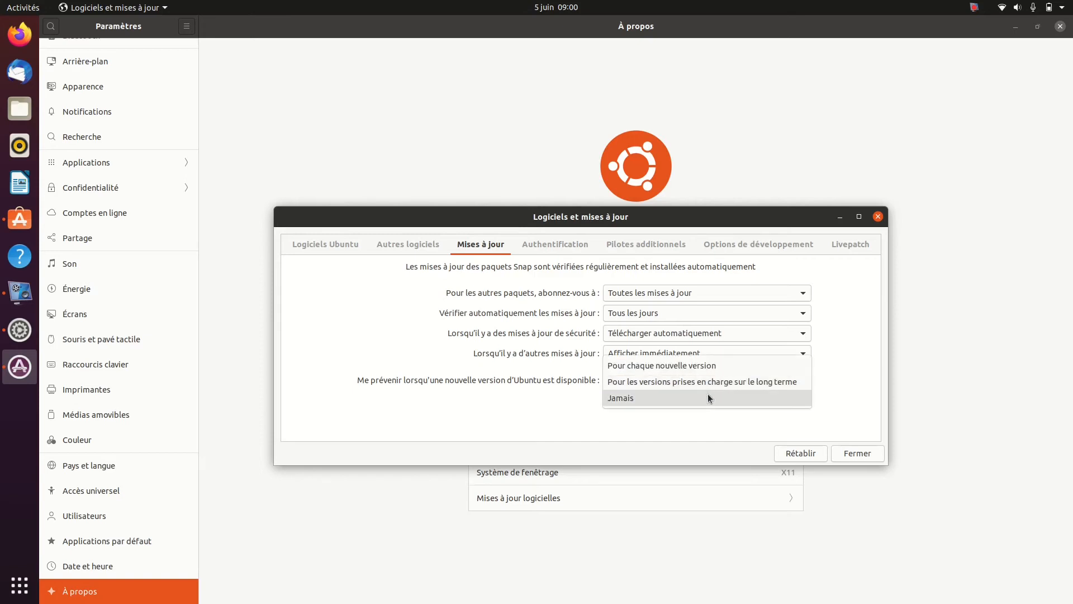
click(707, 395)
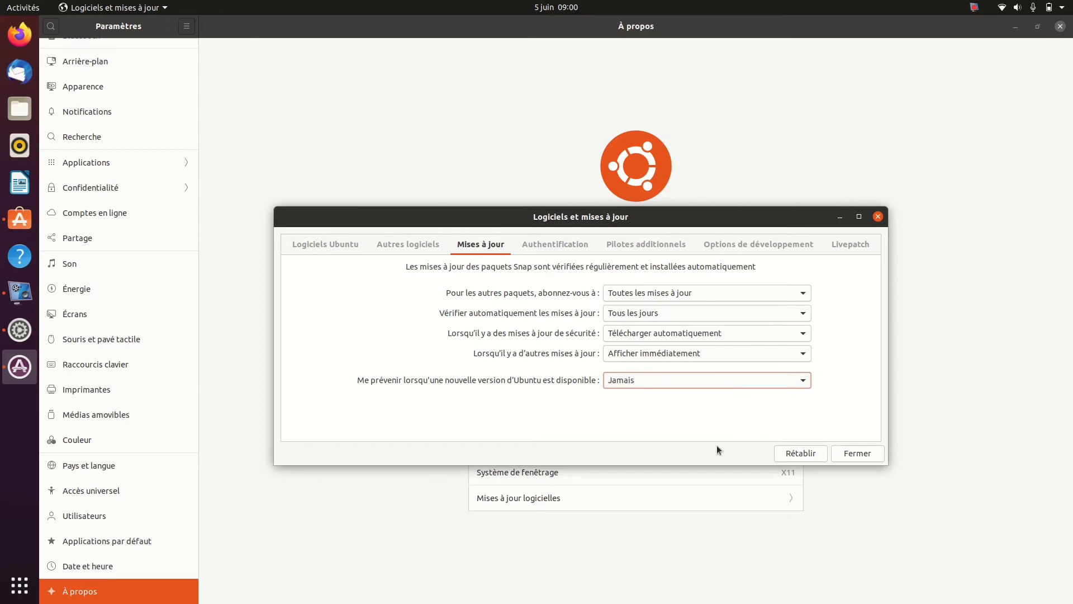
View the trusted software providers, then select Continuer d'utiliser un pilote installé manuellement for the Intel wireless device
click(556, 243)
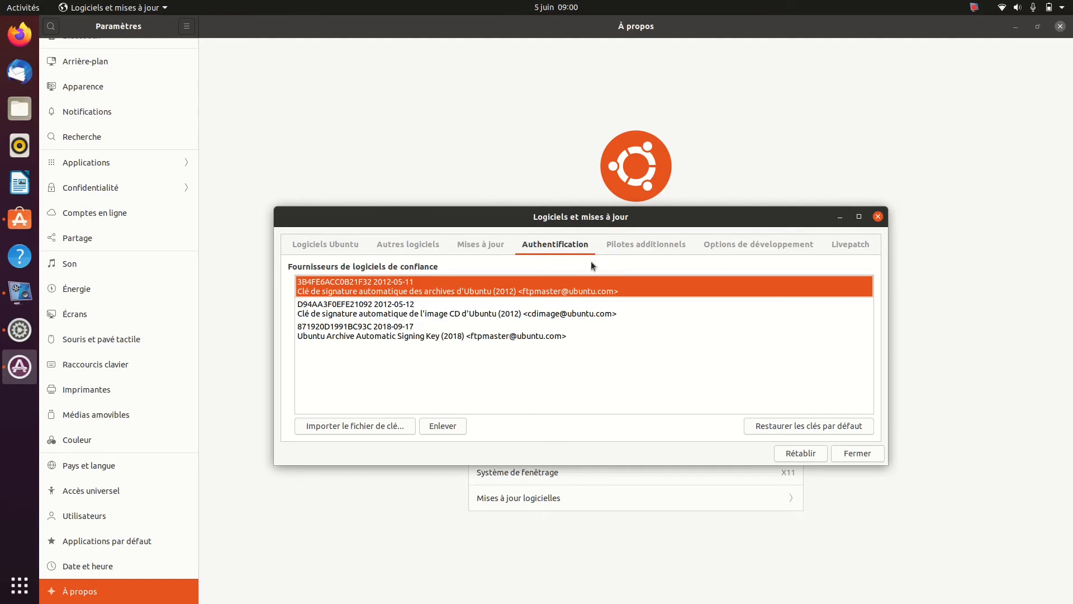
click(635, 246)
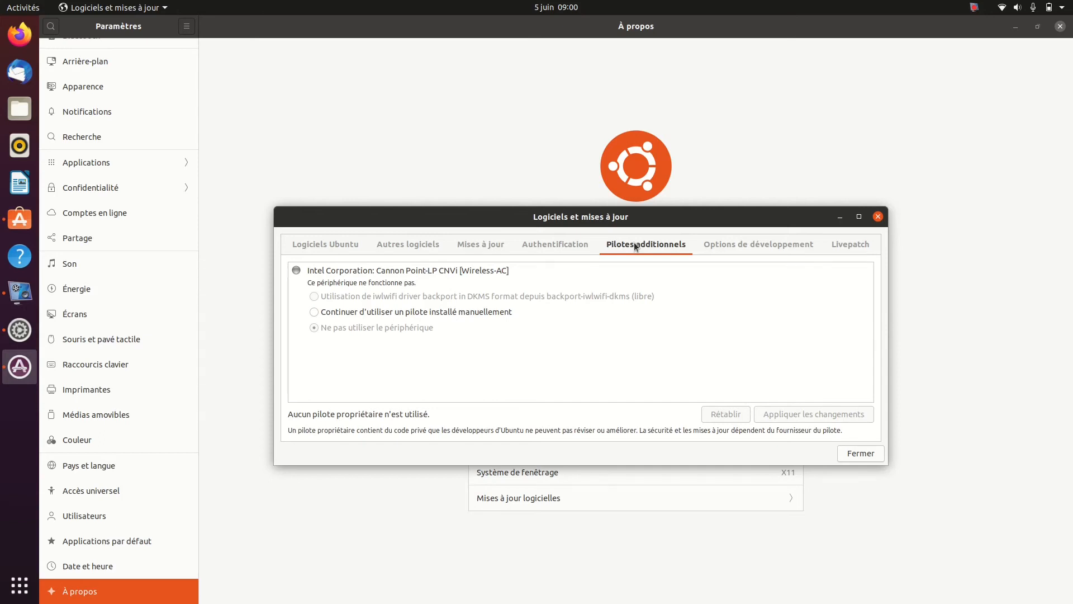
click(315, 311)
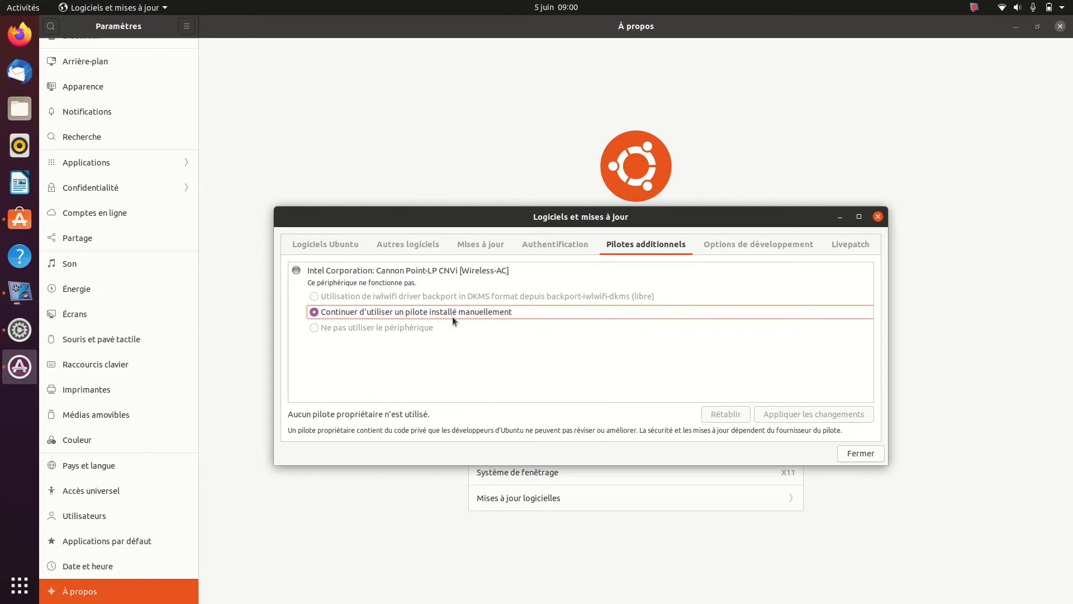
View the development options and the Livepatch settings, then close the software update settings
click(731, 249)
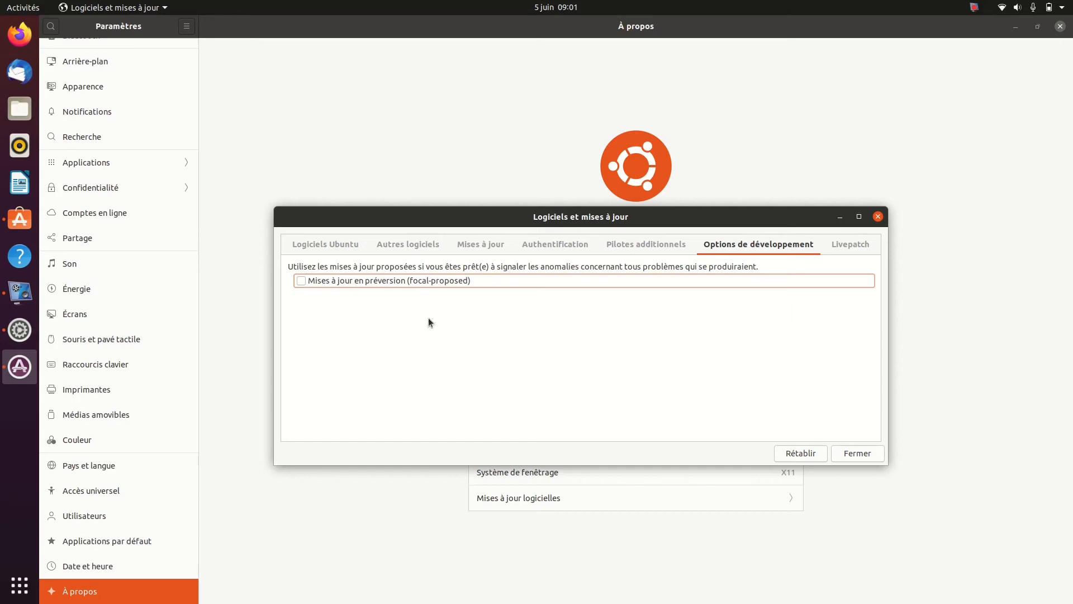
click(844, 249)
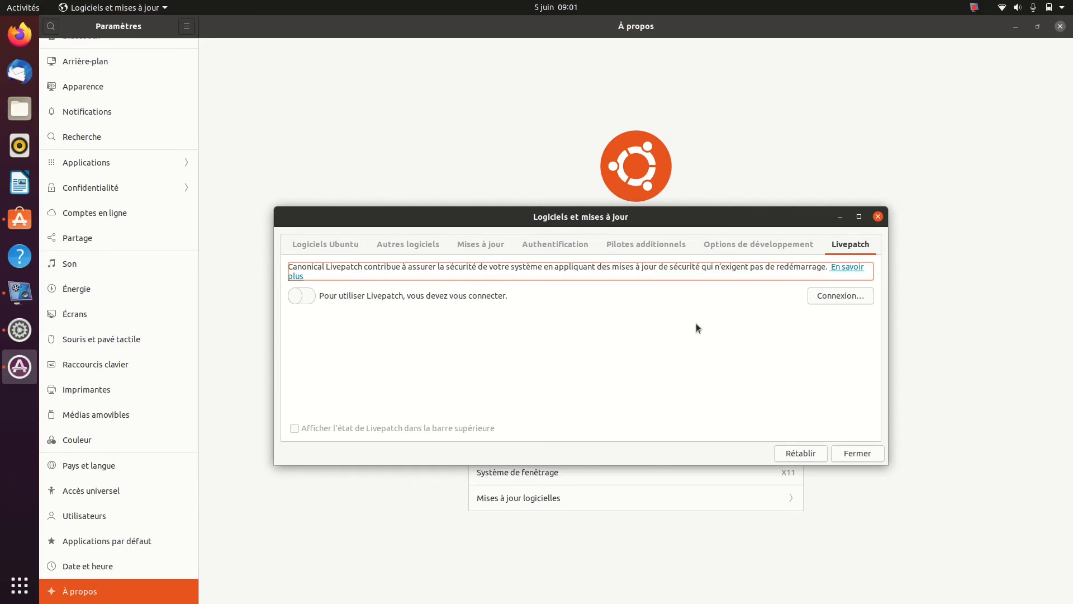
click(860, 455)
click(666, 380)
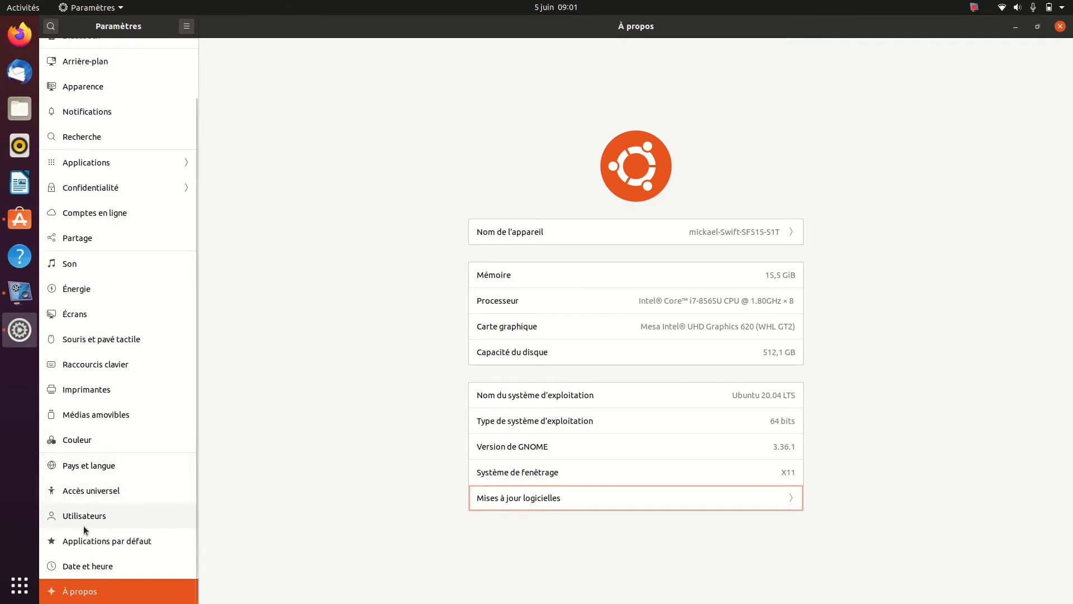
Set Lecteur multimédia VLC as the default video application, then close the system settings and the VLC store page
click(93, 537)
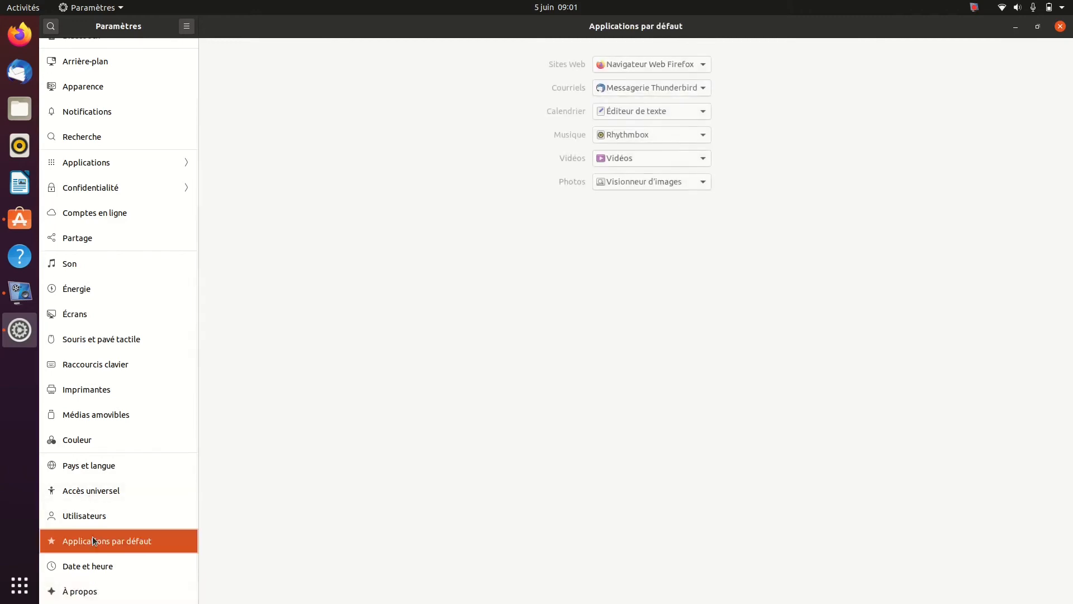
click(698, 157)
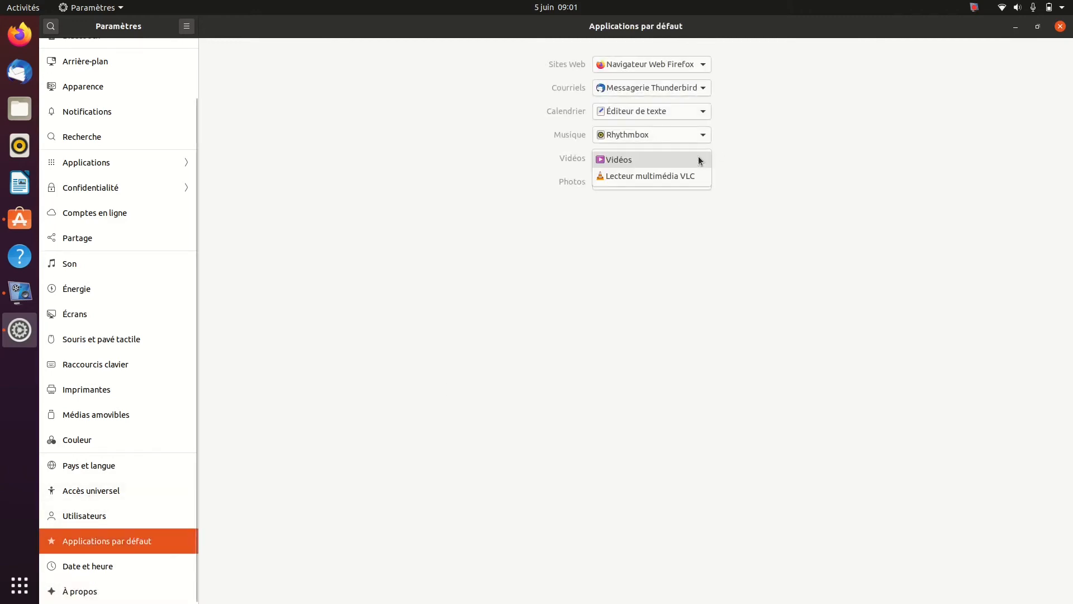
click(671, 182)
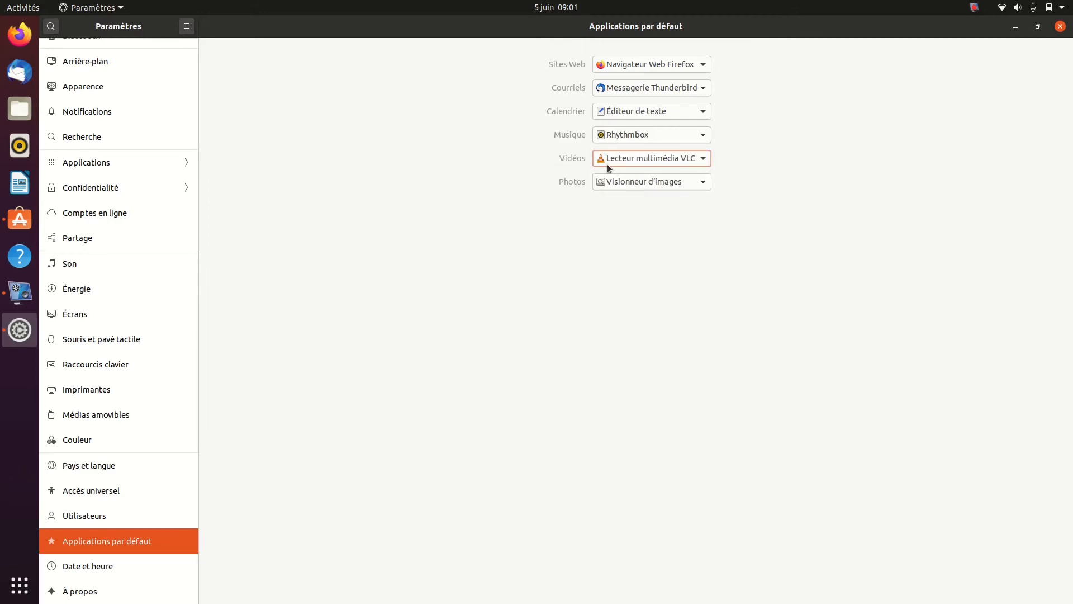
click(1060, 27)
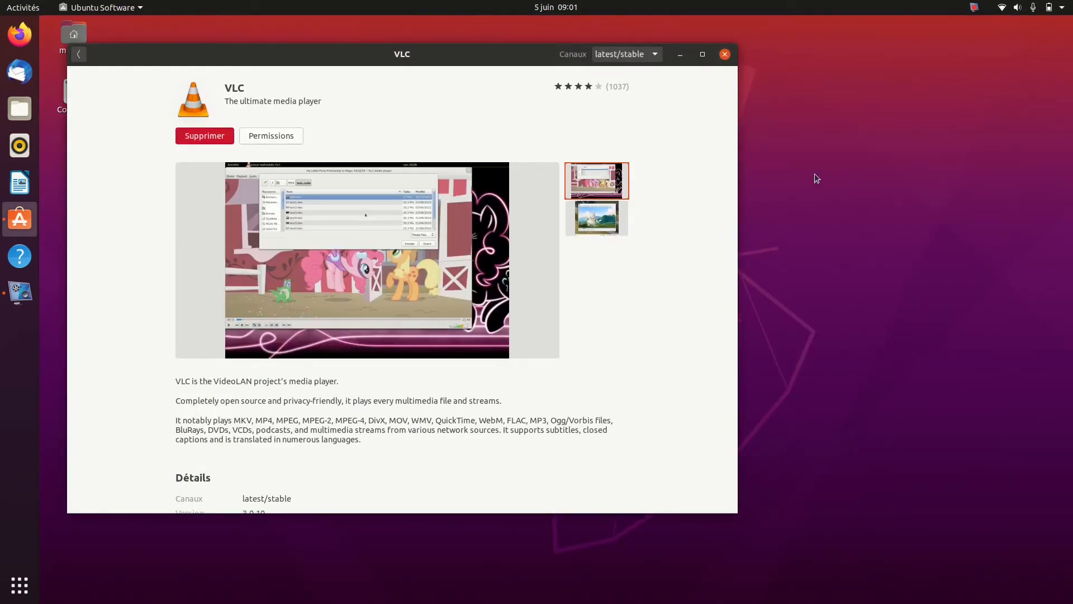
click(726, 56)
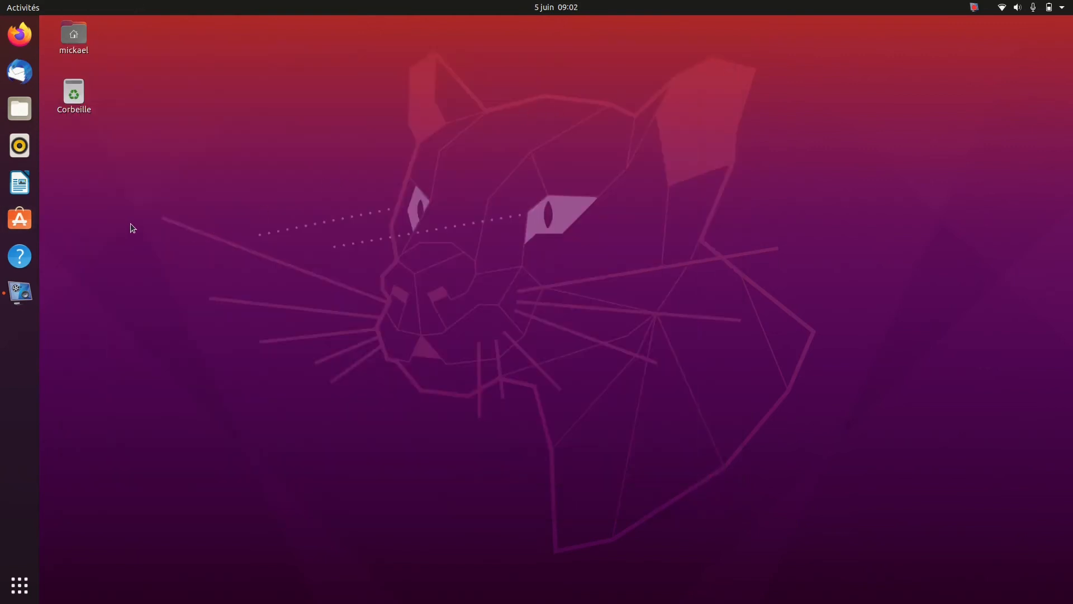
Search Ubuntu Software for "ajust" and open the page for Ajustements de GNOME
click(19, 230)
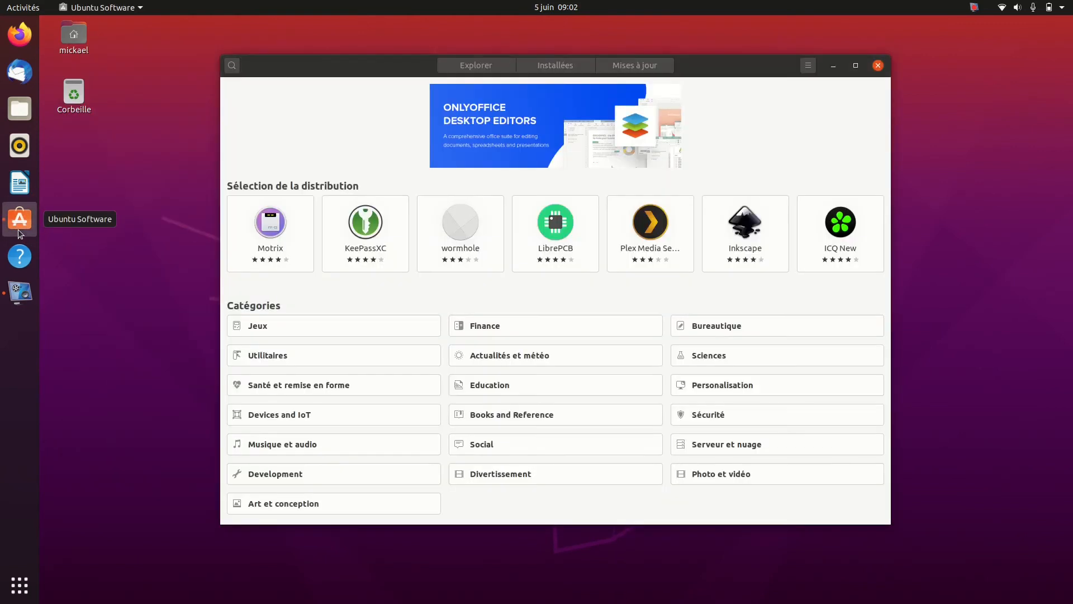
click(231, 65)
text(a)
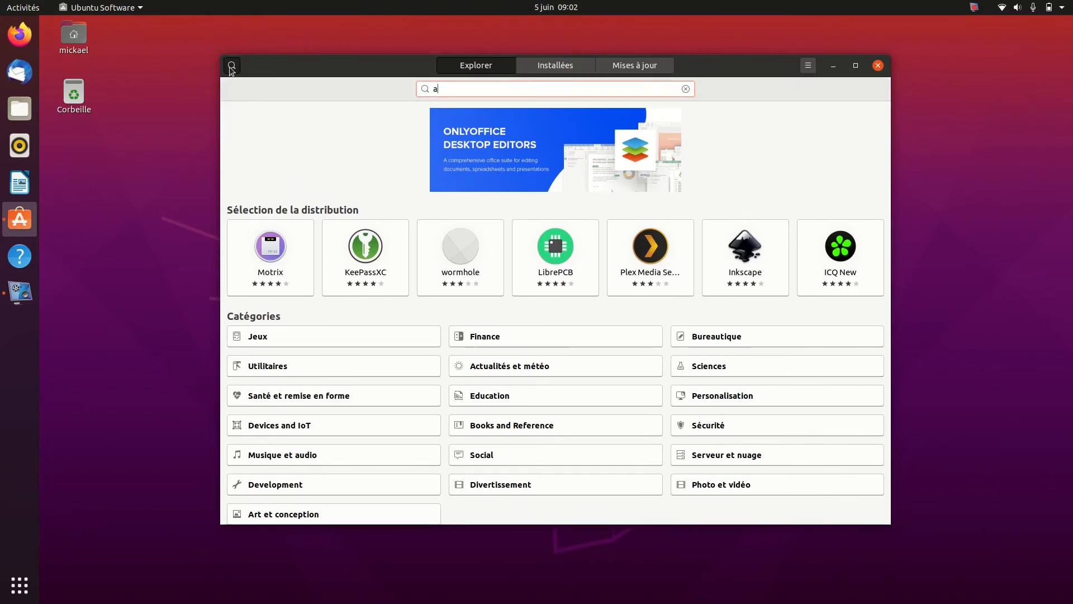
text(just)
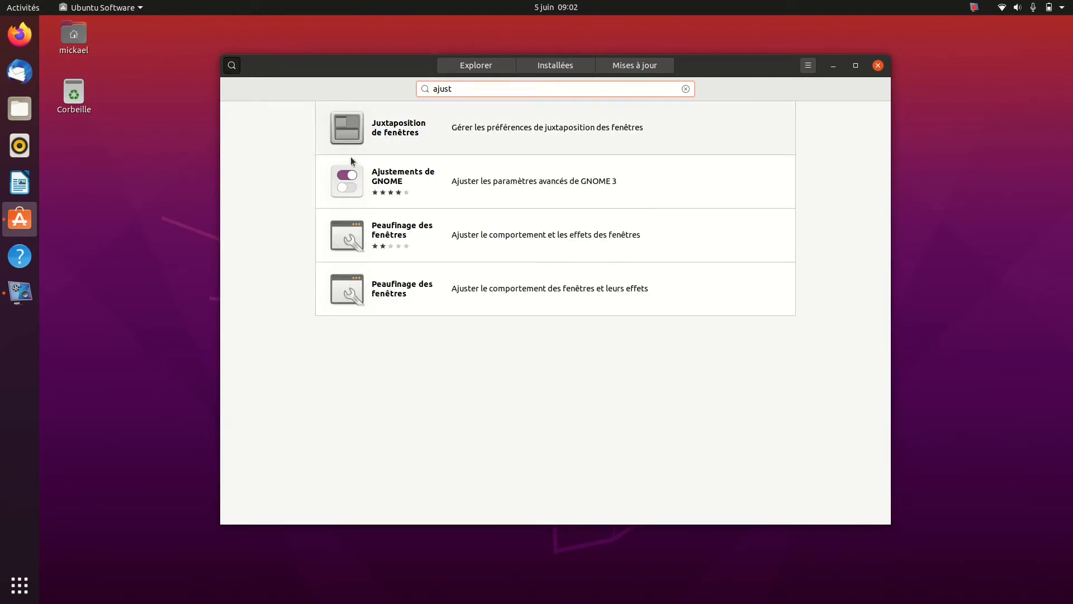
click(376, 181)
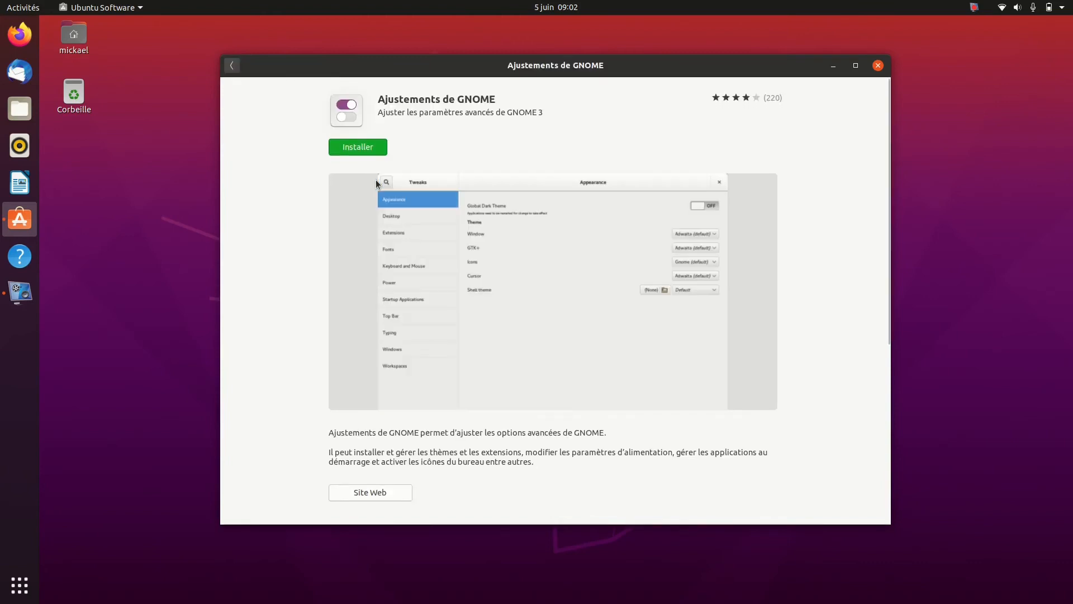
Install Ajustements de GNOME, authenticating with the account password, and close the software store
click(349, 148)
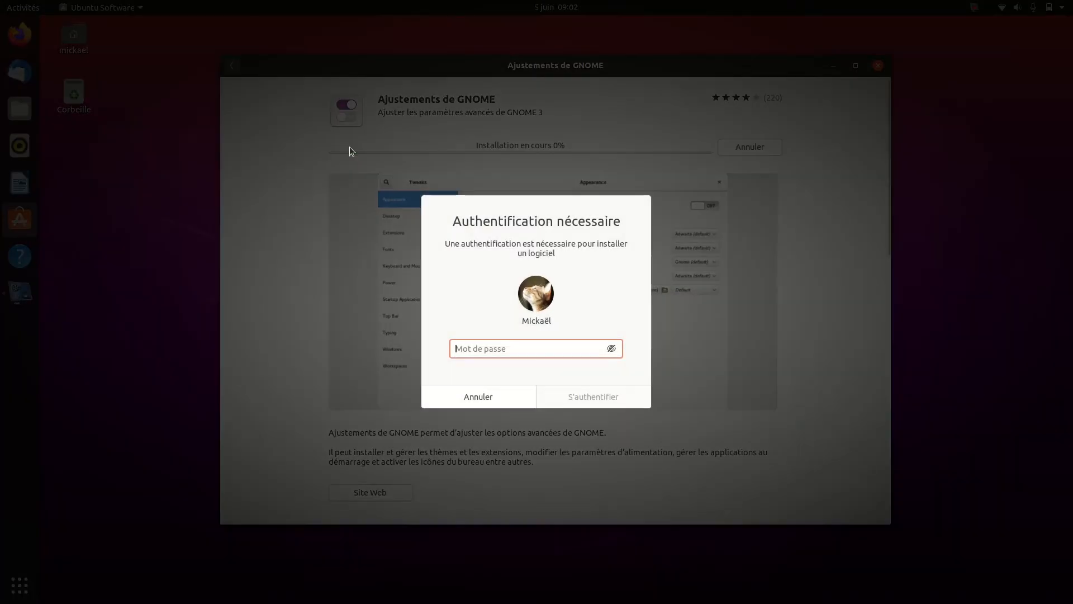
text(*)
key(Return)
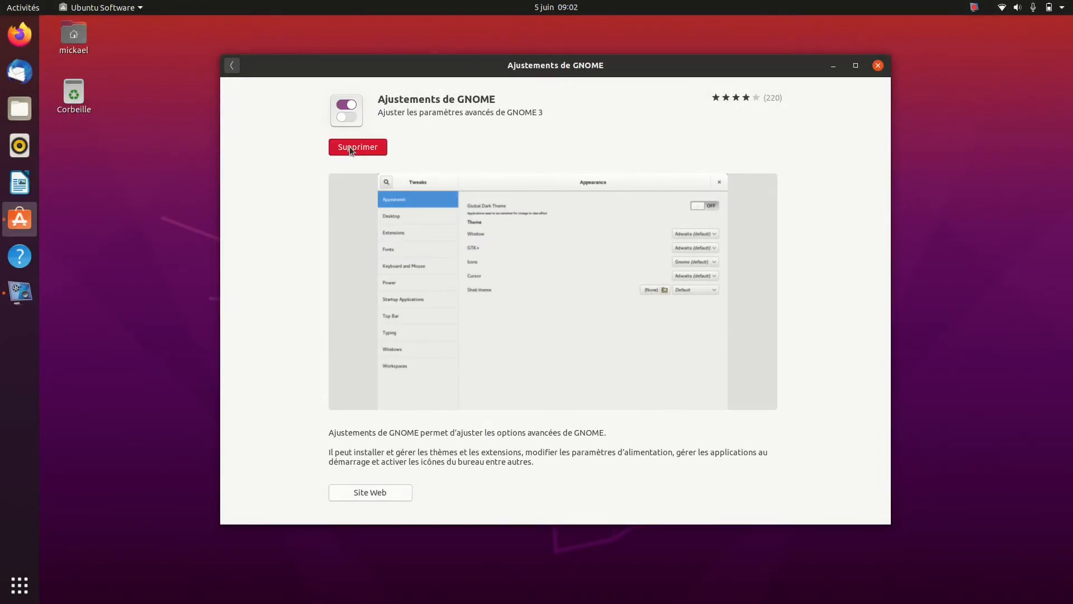
click(877, 66)
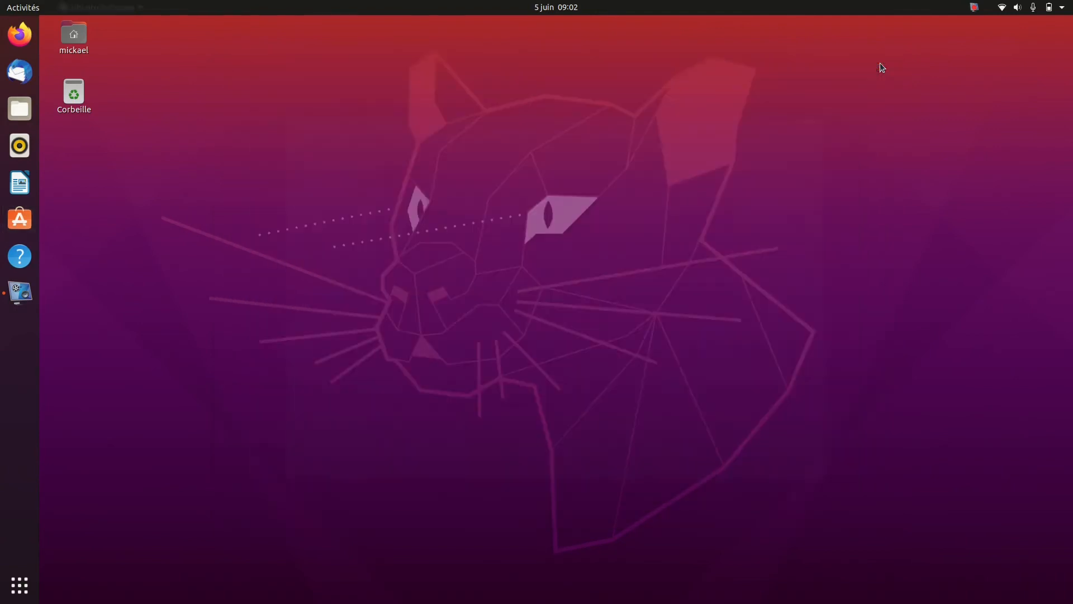
Search the installed applications for "aju" and launch Ajustements
click(34, 7)
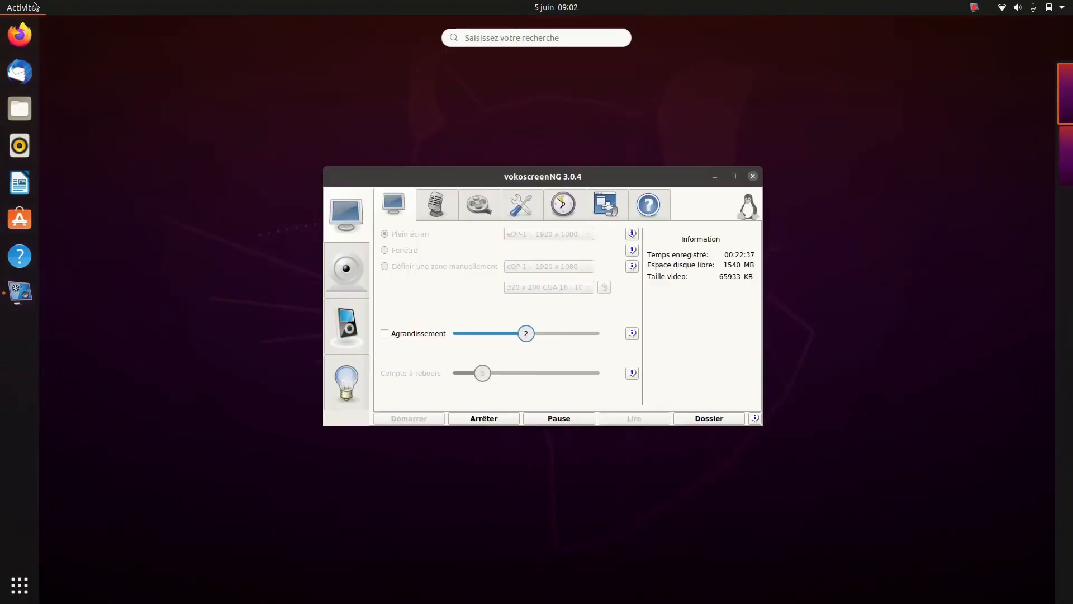
text(aju)
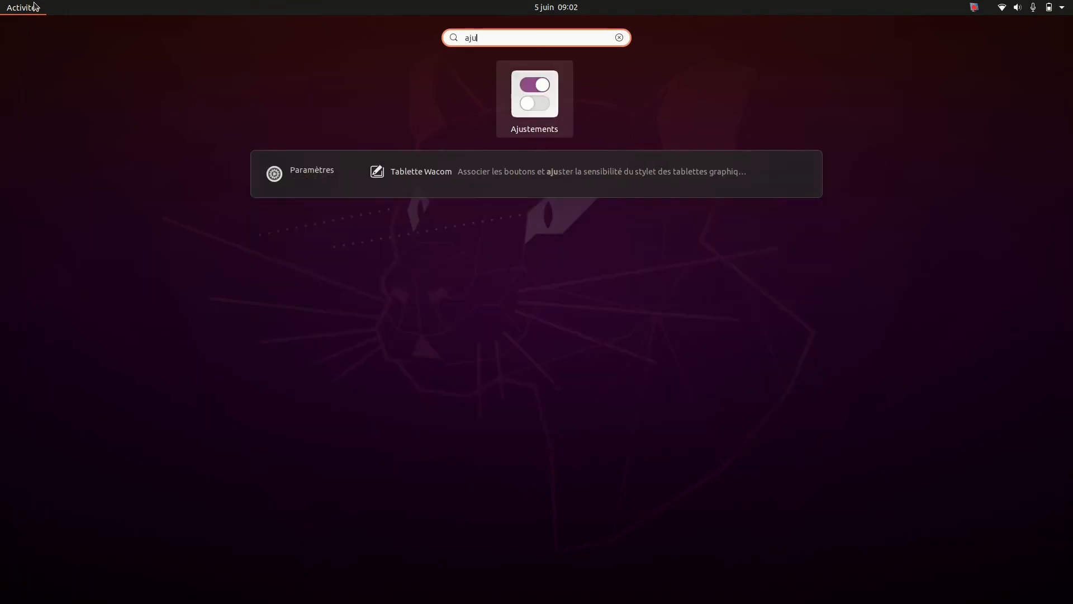
click(562, 89)
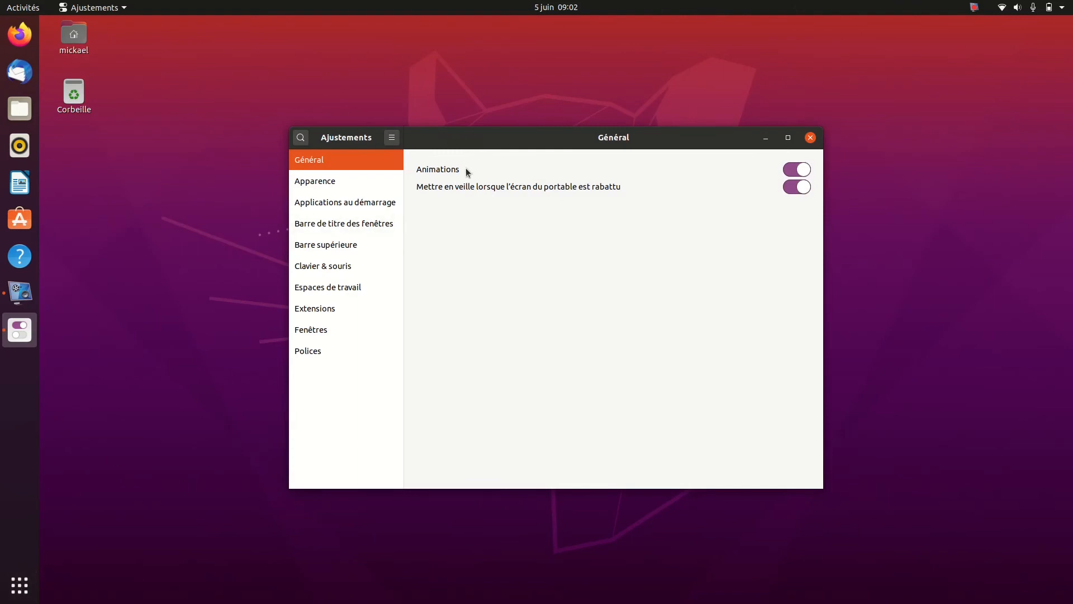
Display all installed applications in the overview, then close and reopen it to examine the opening and closing animations
click(10, 593)
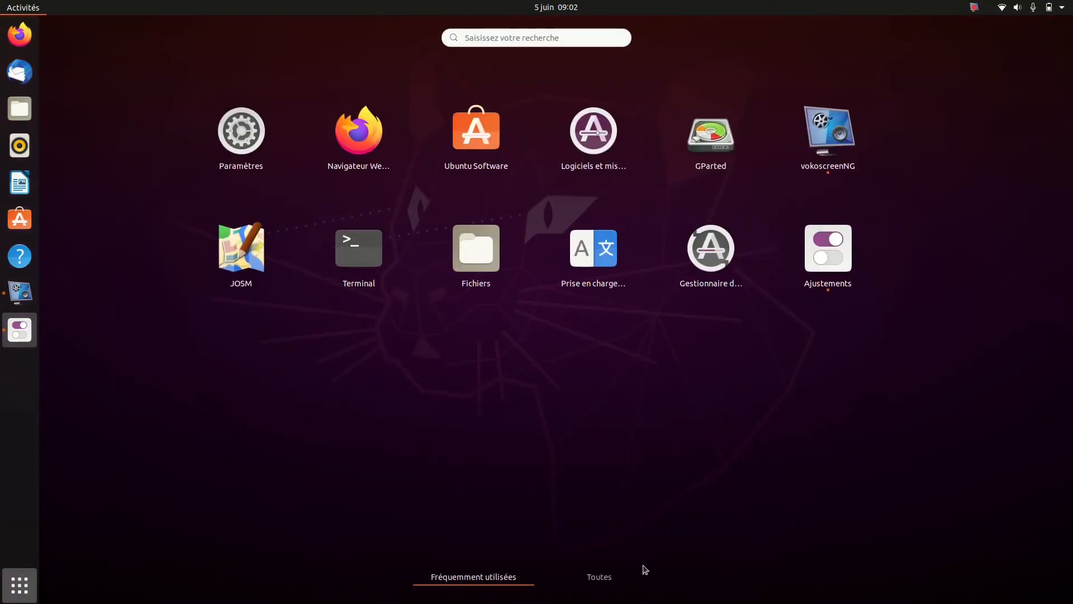
click(608, 579)
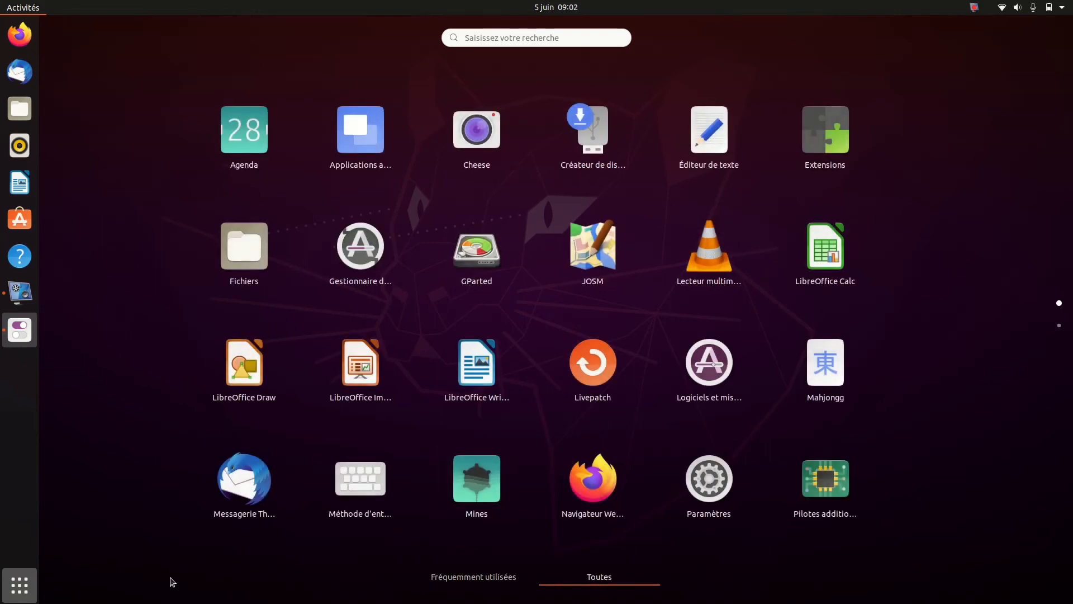
click(17, 586)
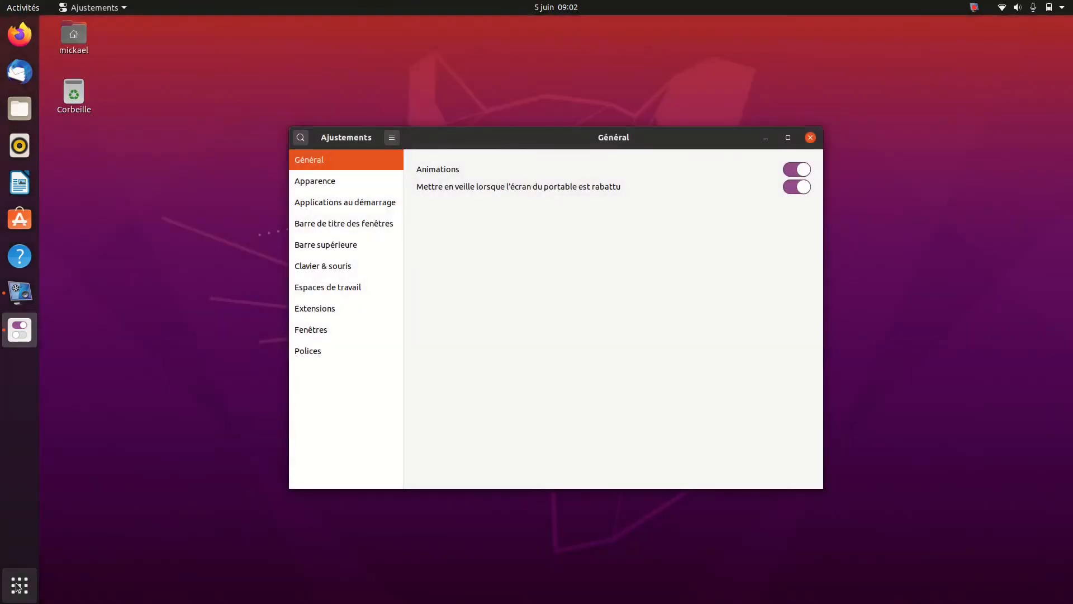
click(18, 586)
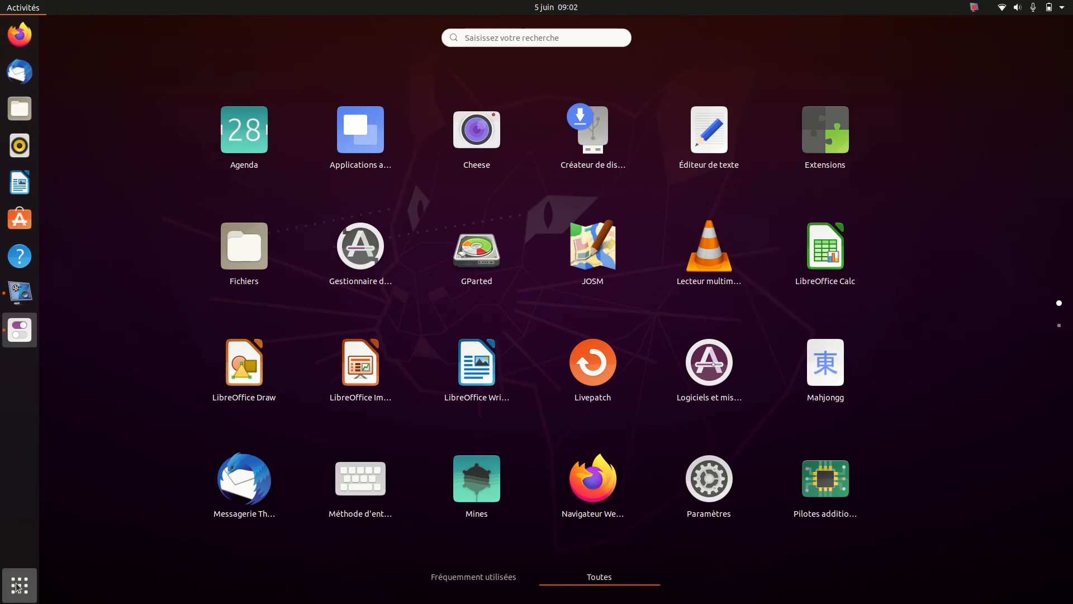
click(17, 586)
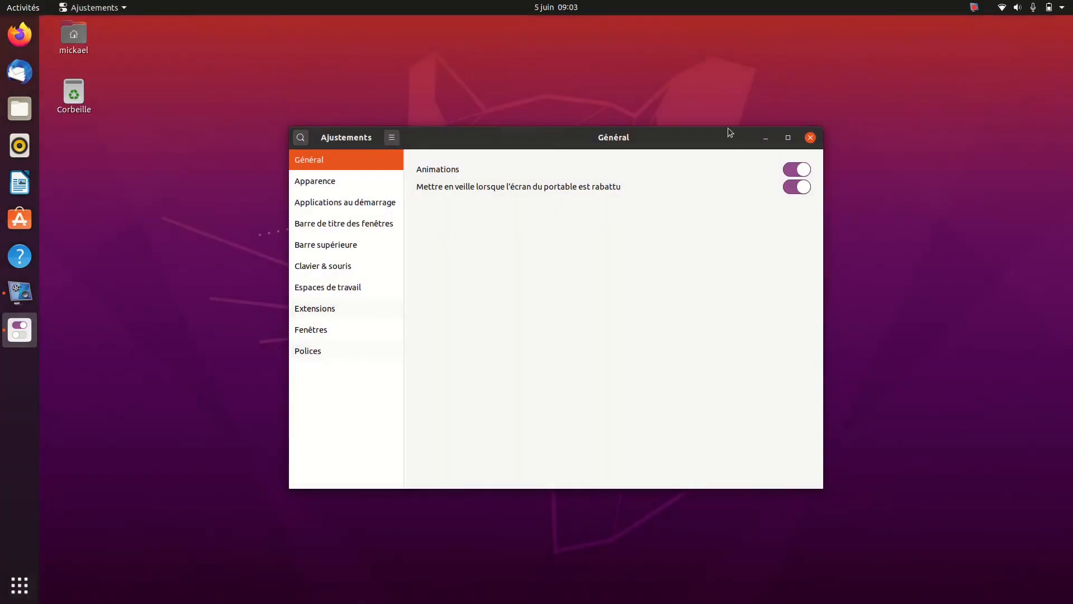
Turn off Animations in the Général settings and check the effect on the applications overview
click(789, 172)
click(28, 588)
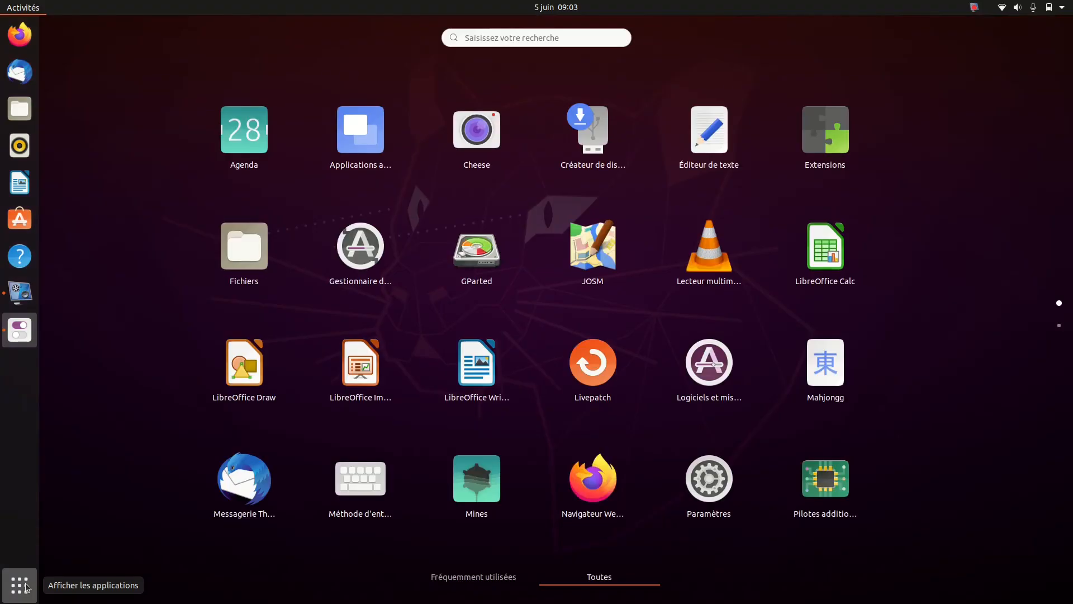
click(27, 587)
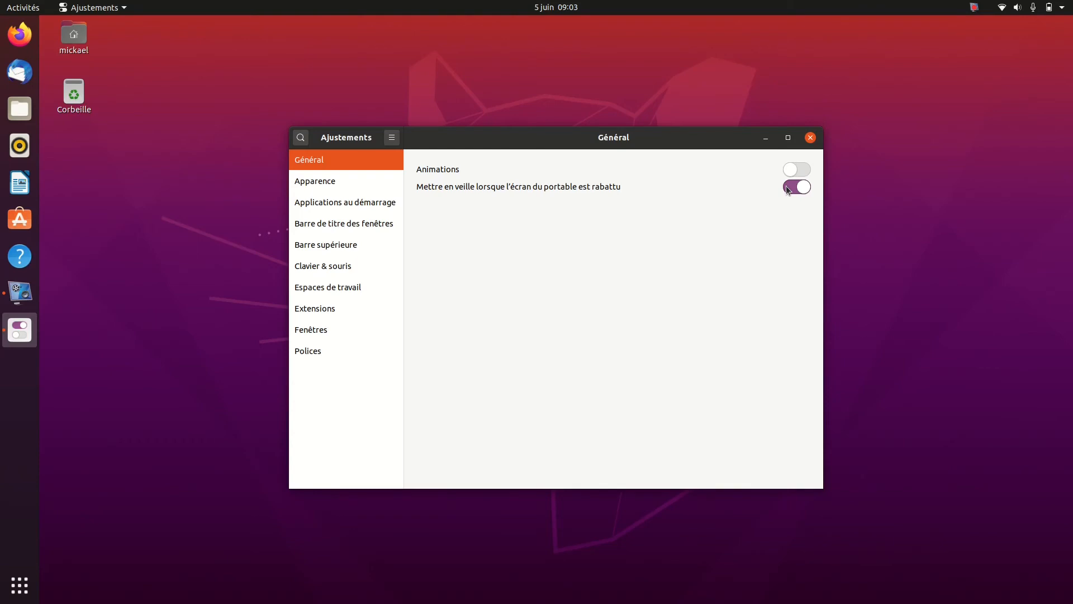
Add Calculatrice to the applications launched at startup, then remove it from the list
click(343, 181)
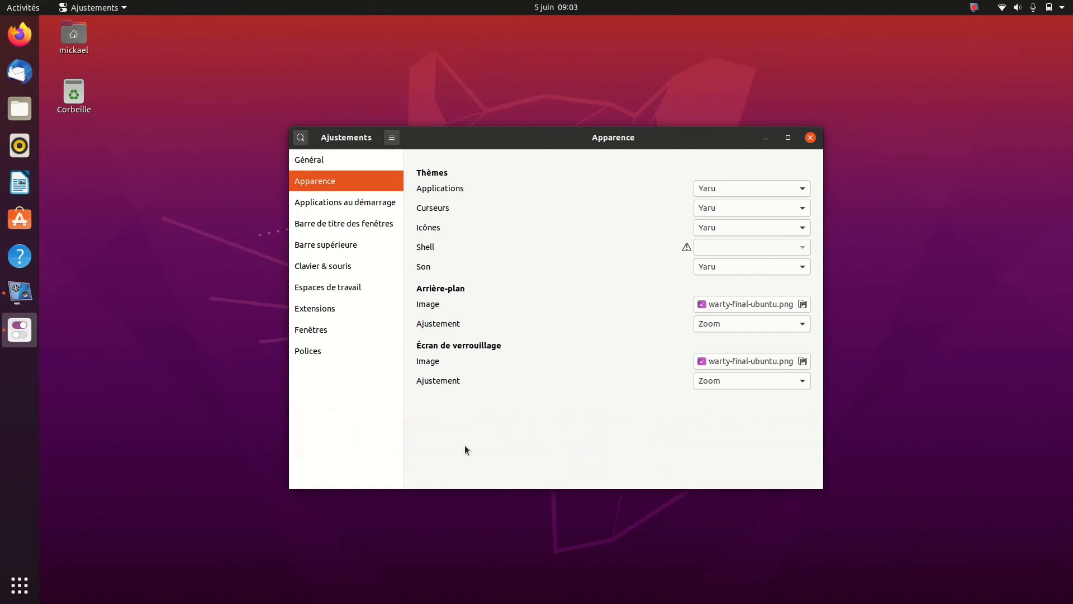
click(348, 210)
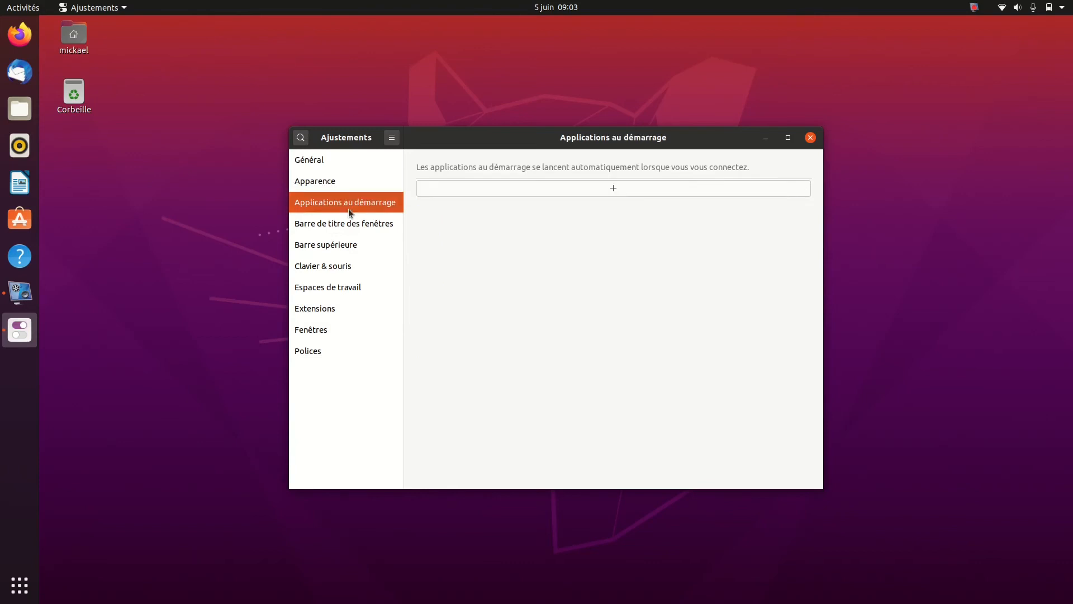
click(525, 190)
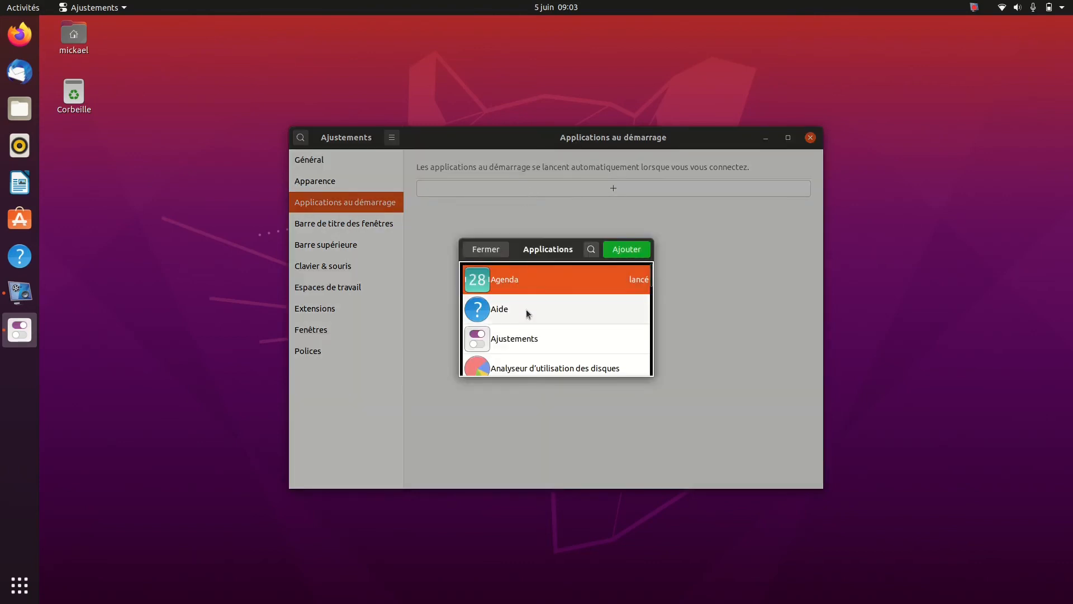
scroll(525, 310, down, 5)
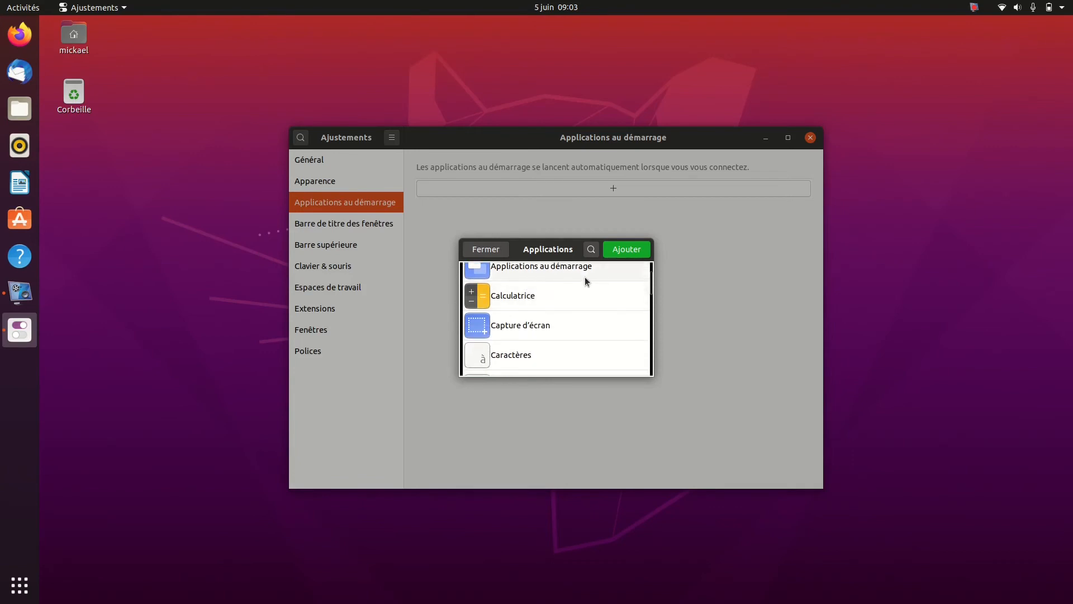
click(531, 303)
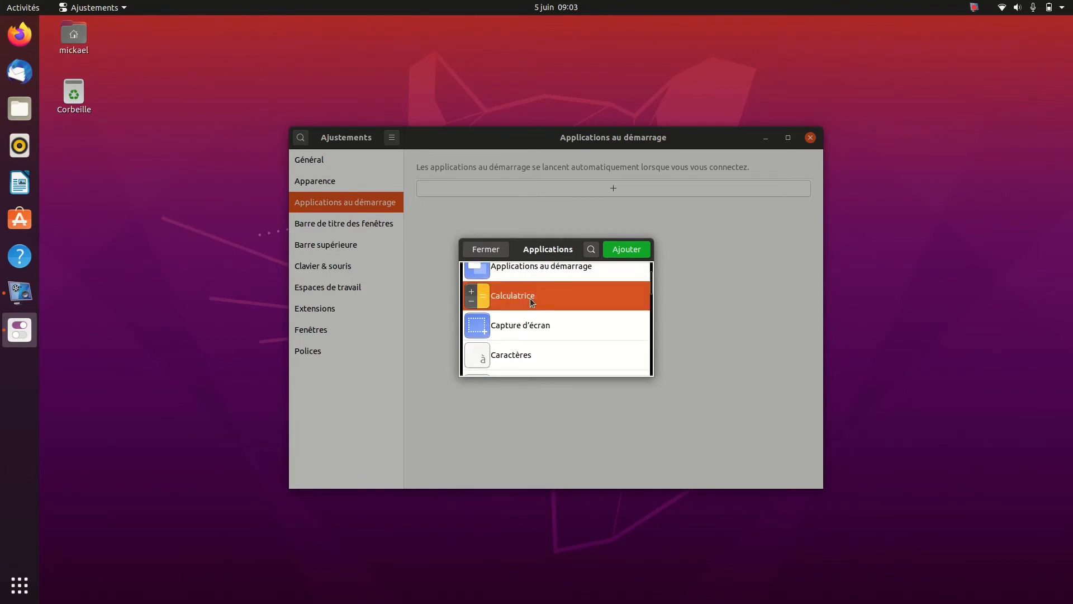
click(629, 249)
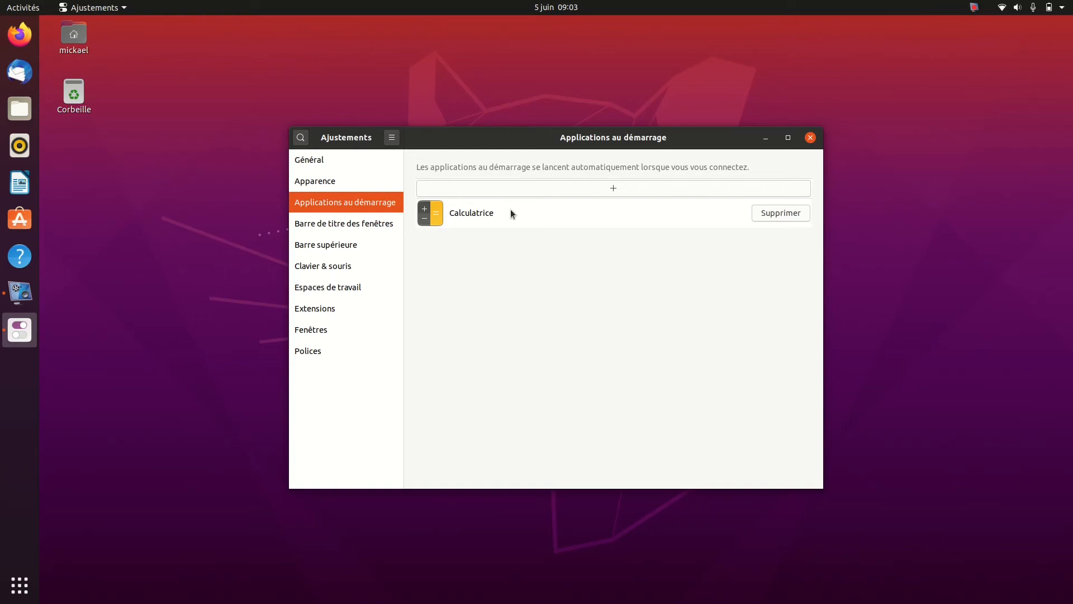
click(758, 216)
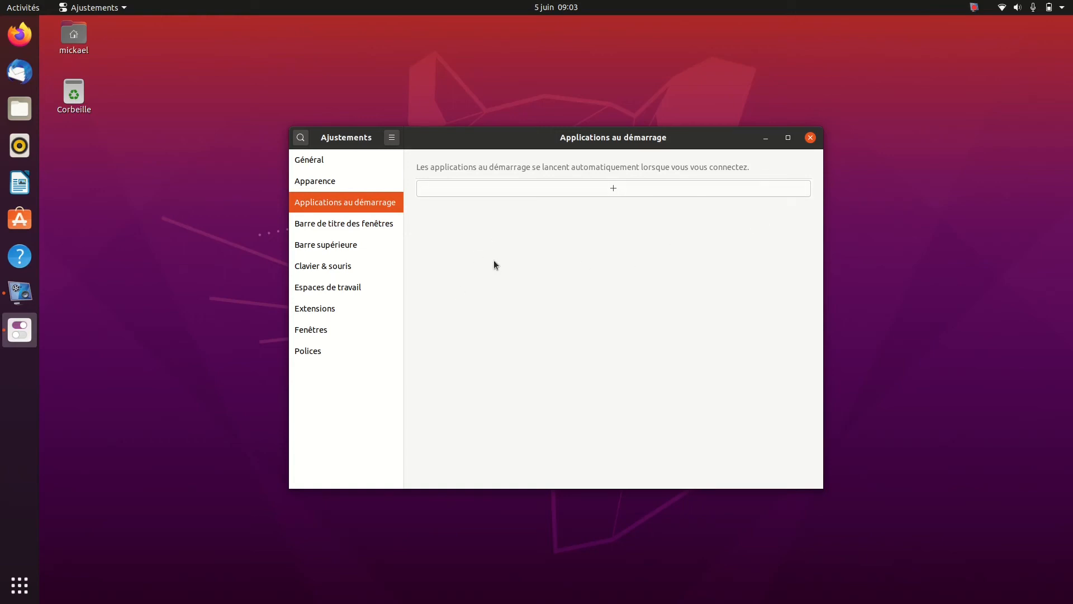
Turn off the Maximiser and Minimiser title bar buttons, then maximise and restore the window from its title bar
click(369, 229)
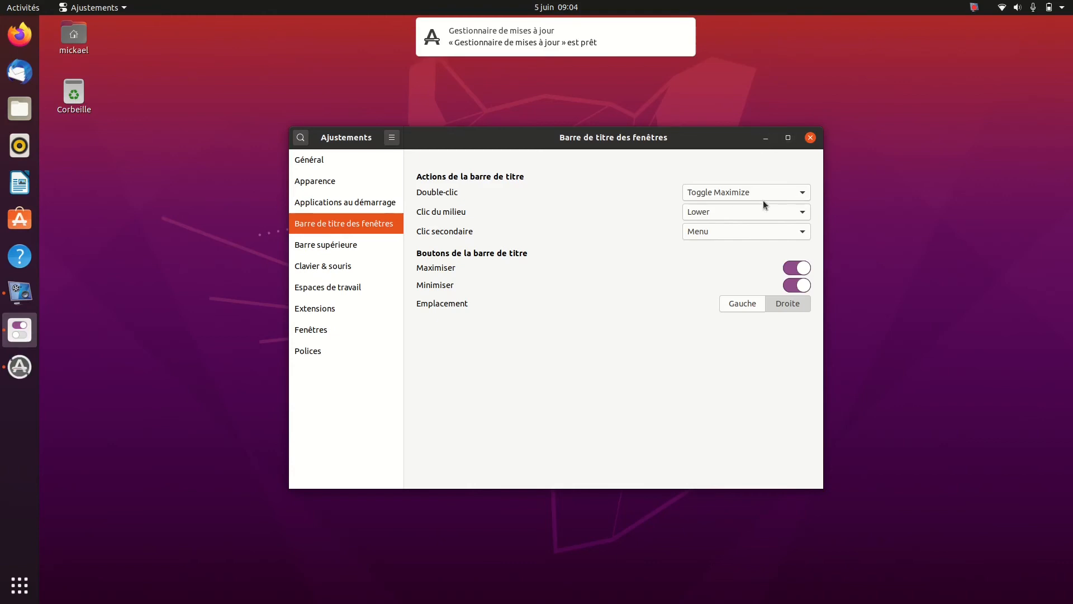
click(794, 268)
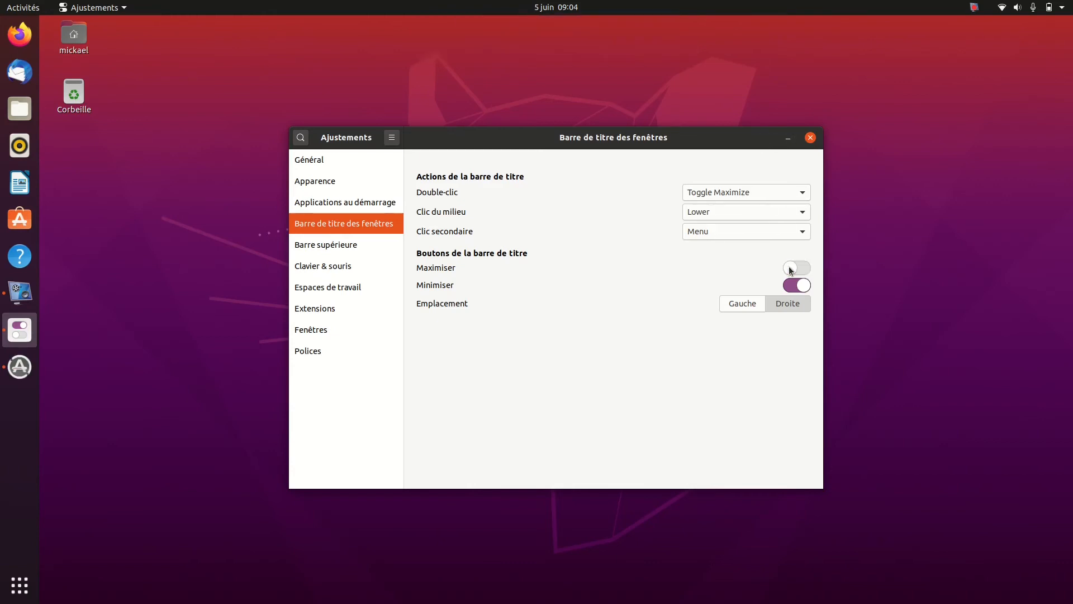
click(791, 286)
double_click(589, 139)
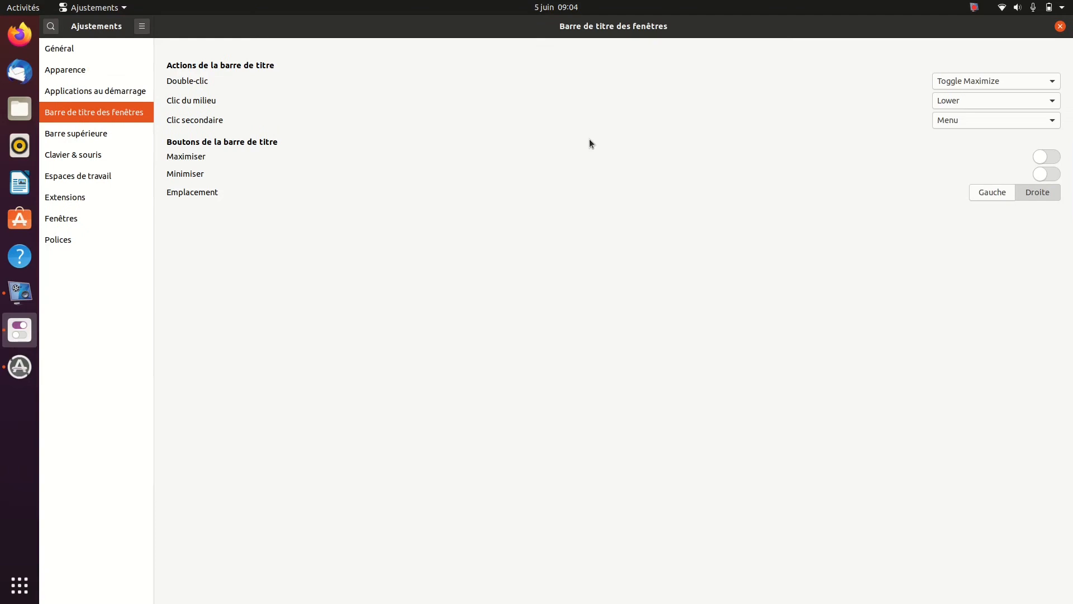
double_click(678, 30)
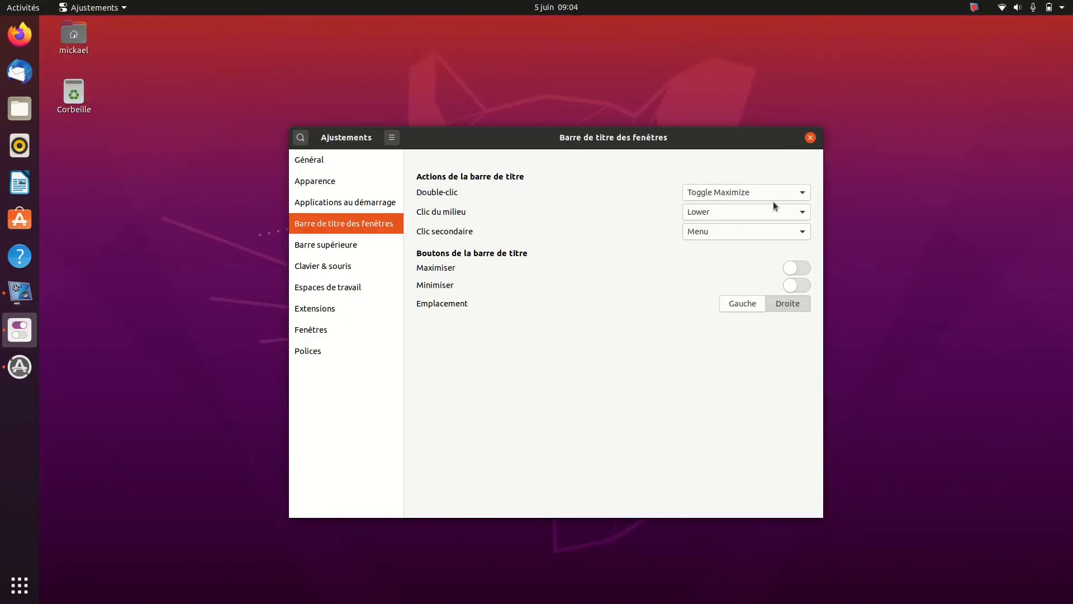
Turn the Maximiser and Minimiser title bar buttons back on, testing the maximise button and restoring the window size
click(803, 268)
click(788, 138)
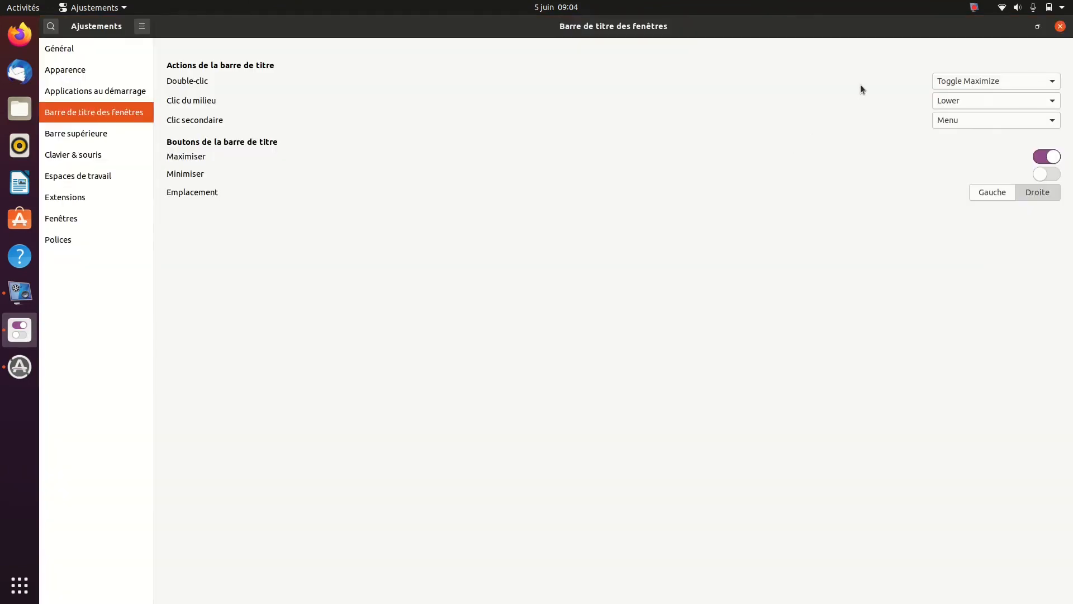
double_click(799, 29)
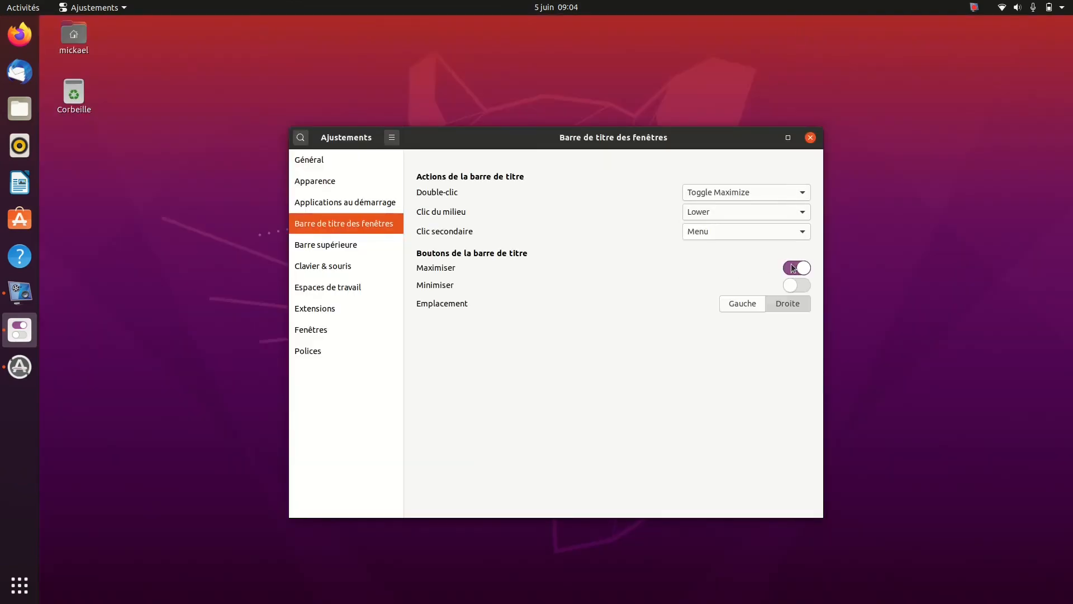
click(805, 286)
Set the title bar buttons' Emplacement to Gauche, then minimise and restore the window to test the placement
click(801, 193)
click(800, 193)
click(745, 305)
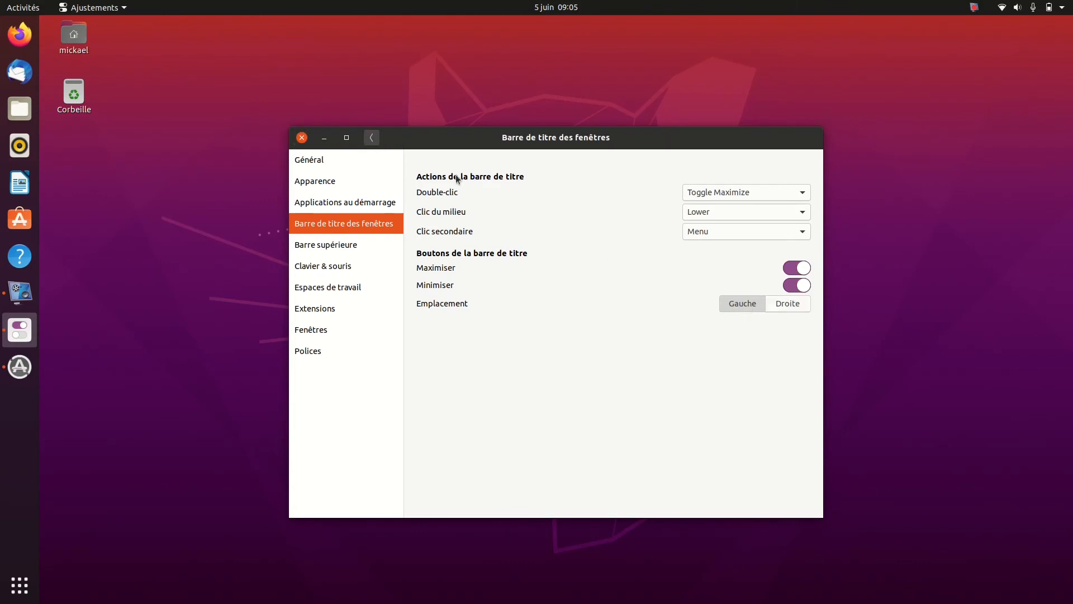
click(324, 138)
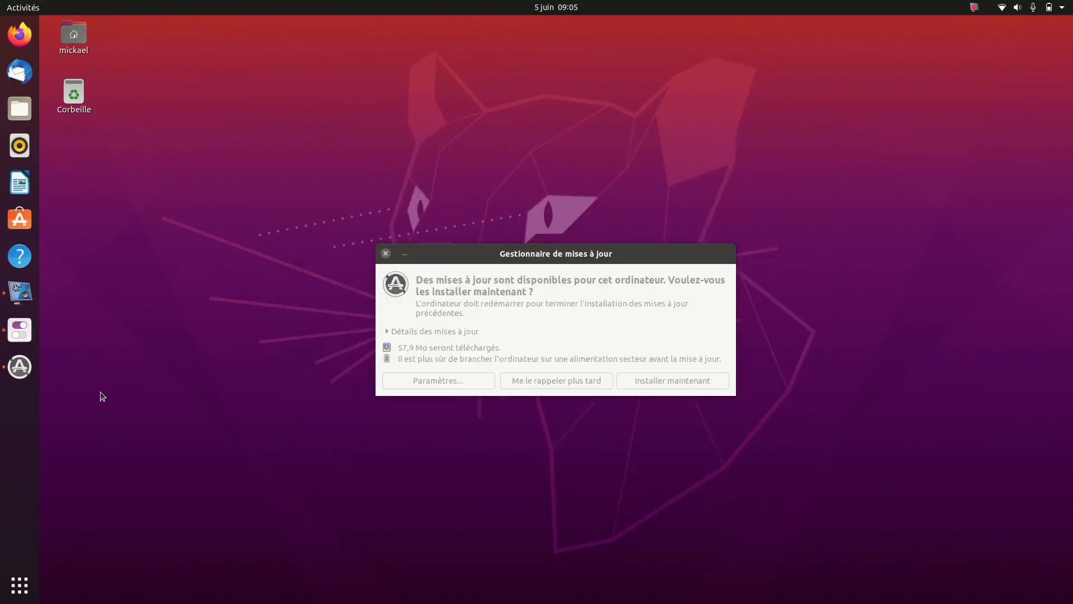
click(20, 335)
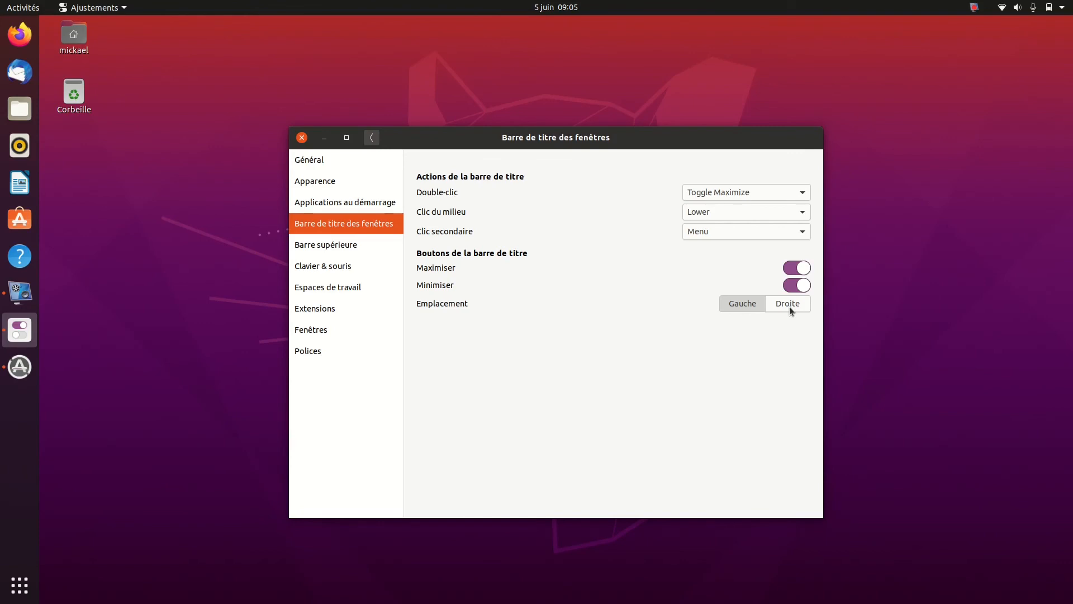
Close Ajustements and relaunch it by searching the installed applications for "ajus"
click(301, 138)
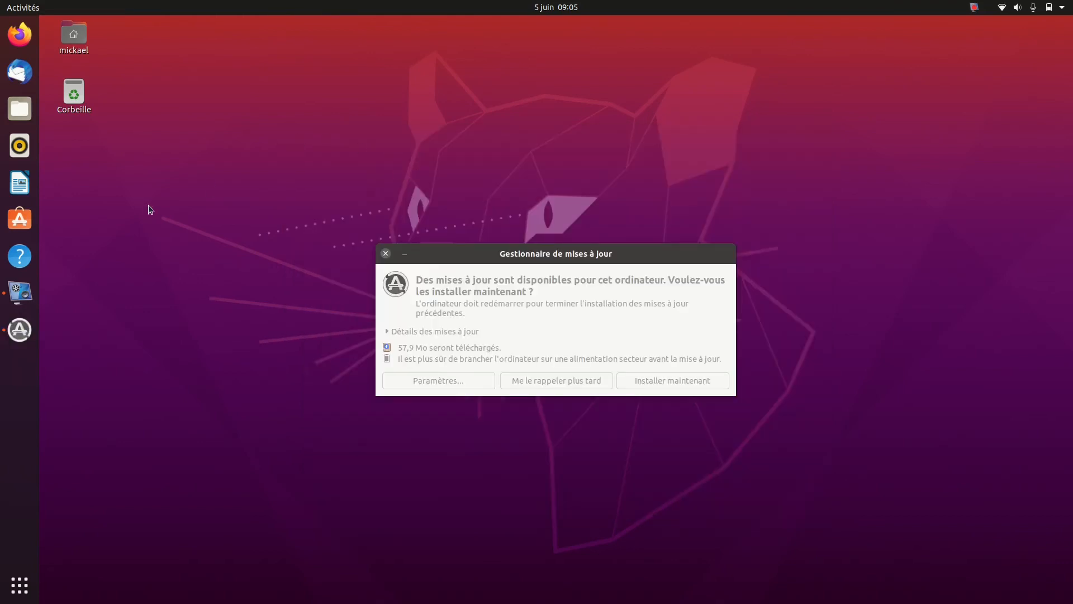
click(18, 13)
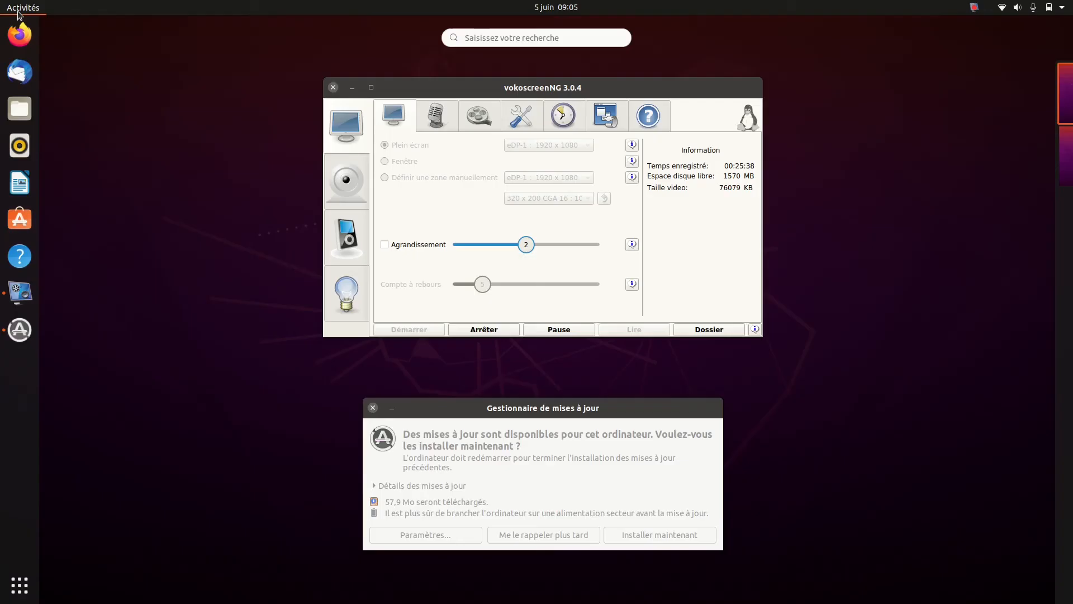
text(ajus)
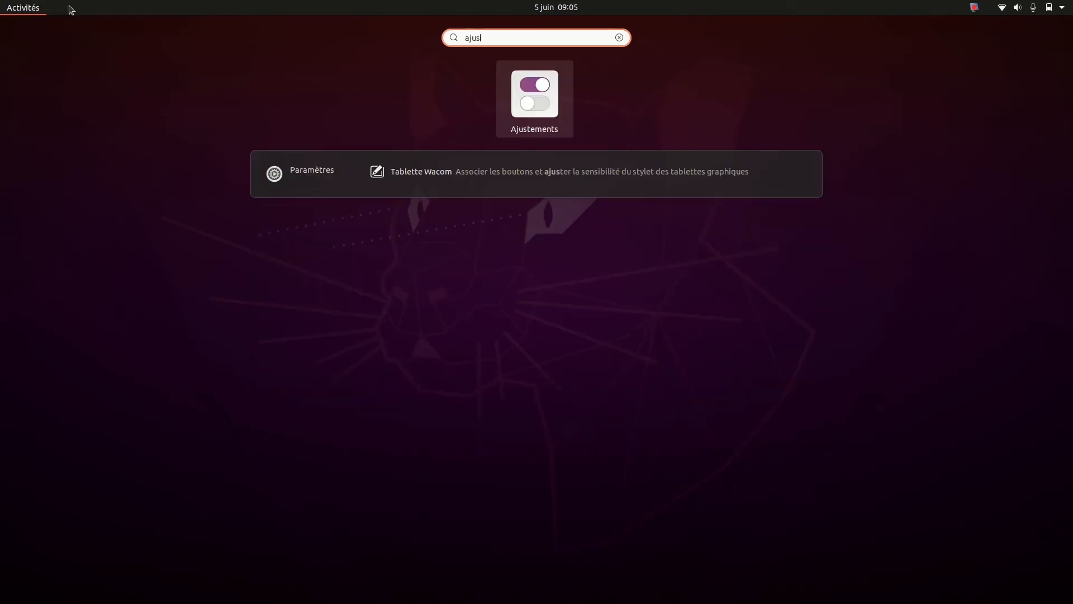
click(531, 97)
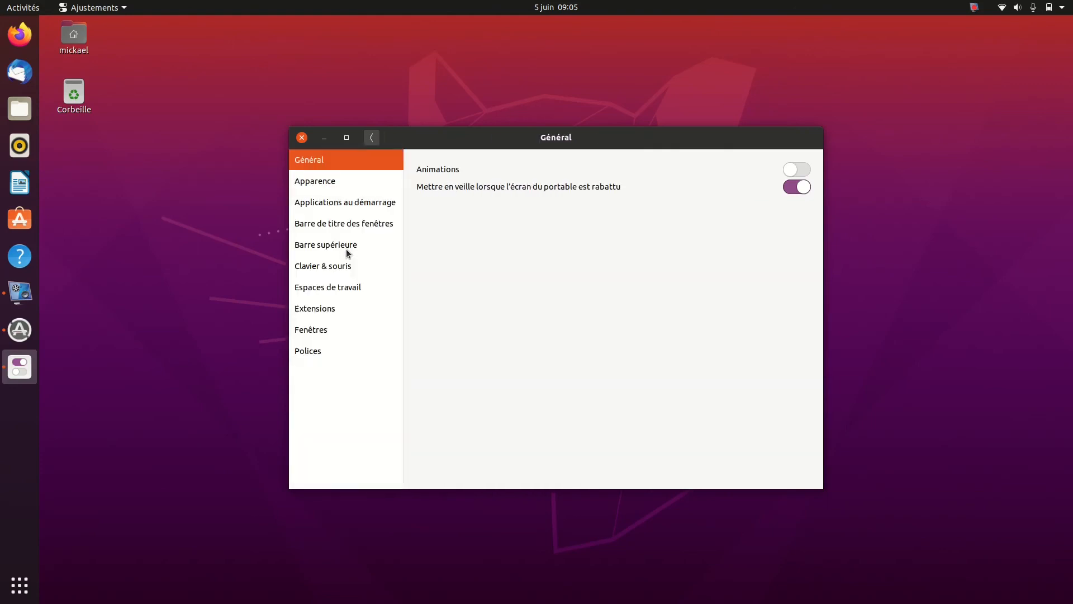
View the Barre supérieure settings and the section search field, then test minimising and restoring the window
click(368, 142)
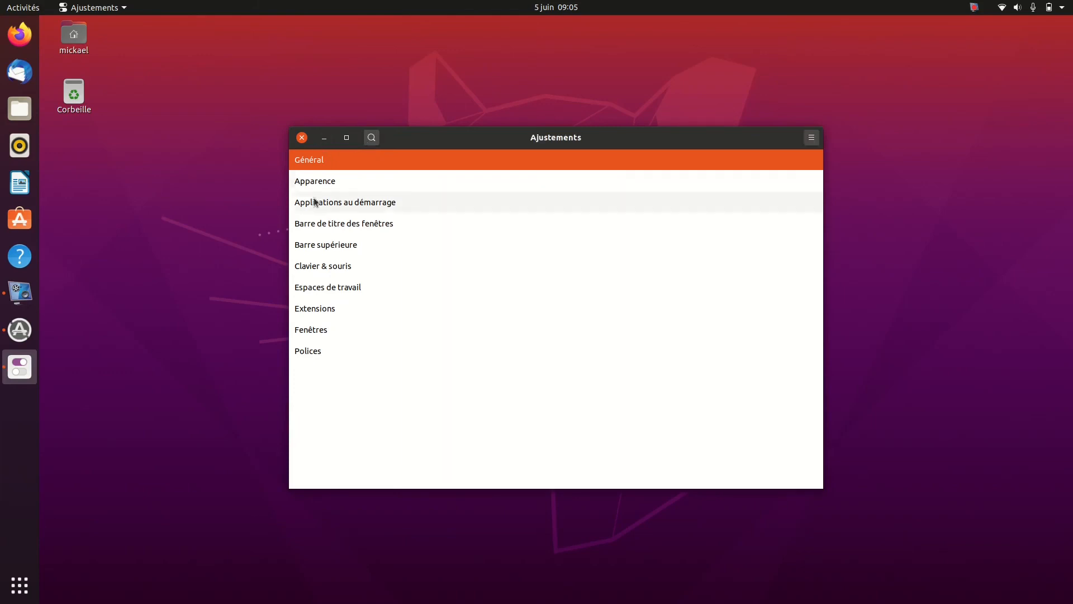
click(317, 245)
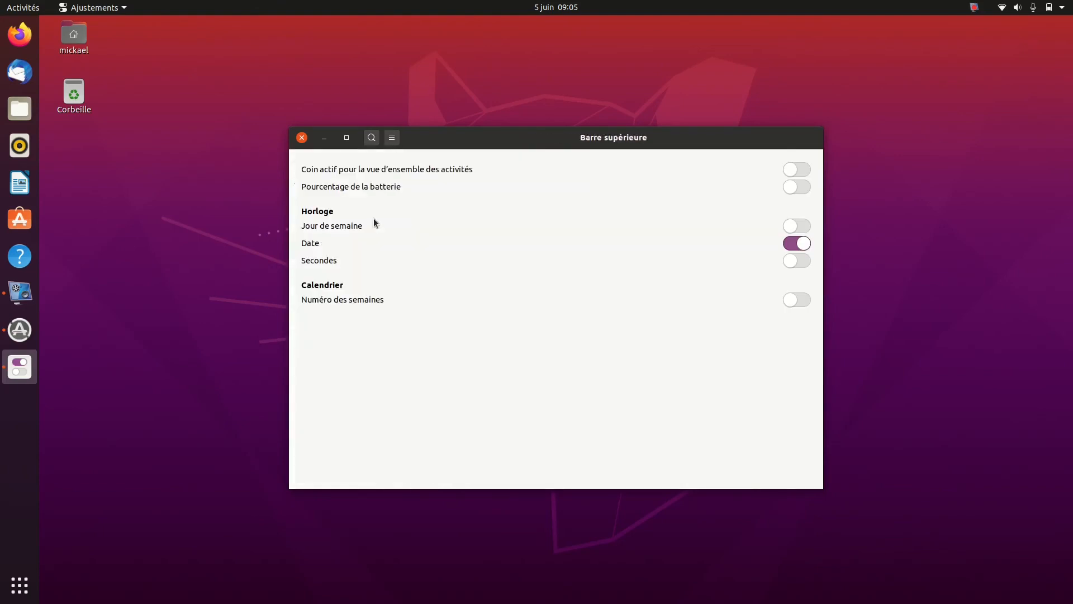
click(376, 138)
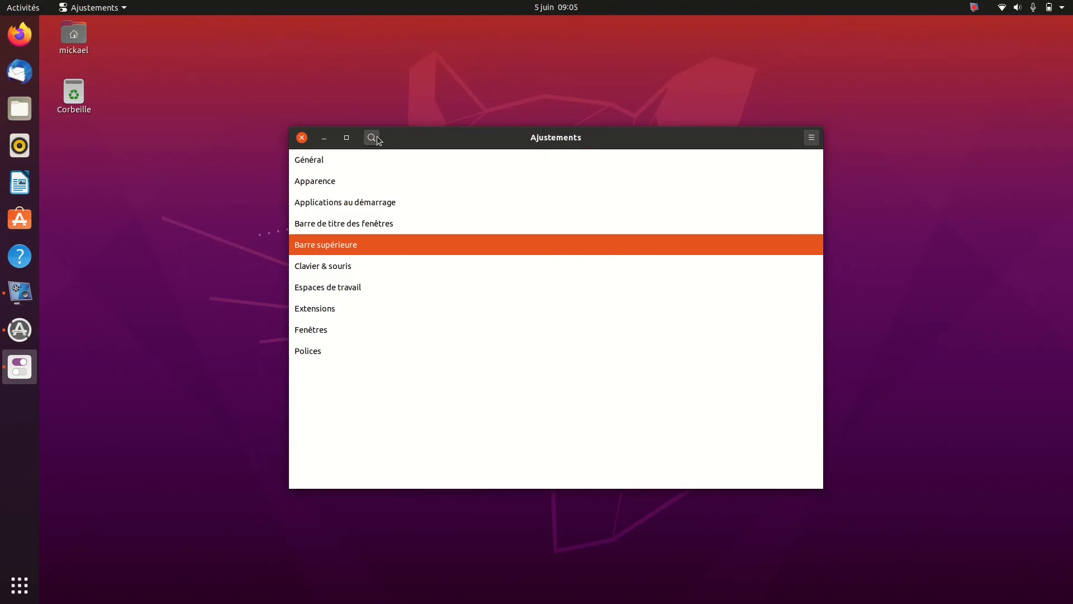
click(371, 138)
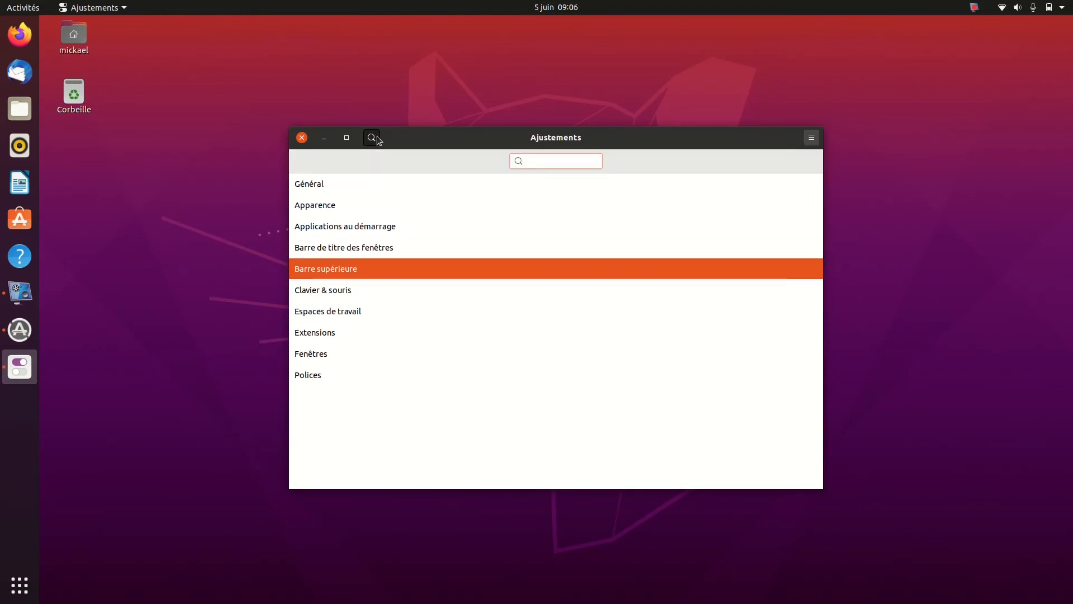
click(324, 138)
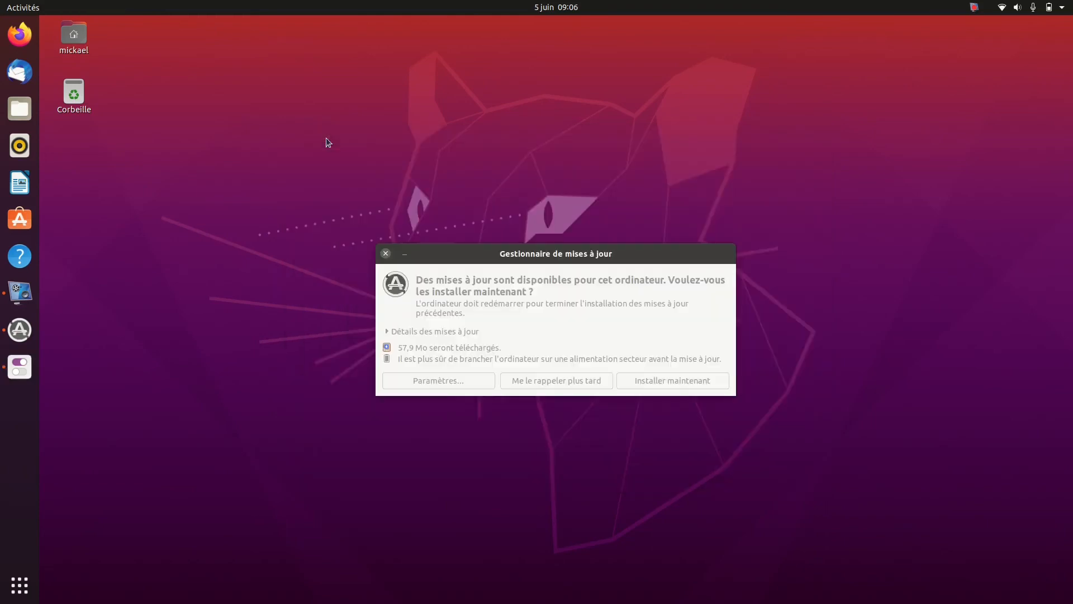
click(18, 367)
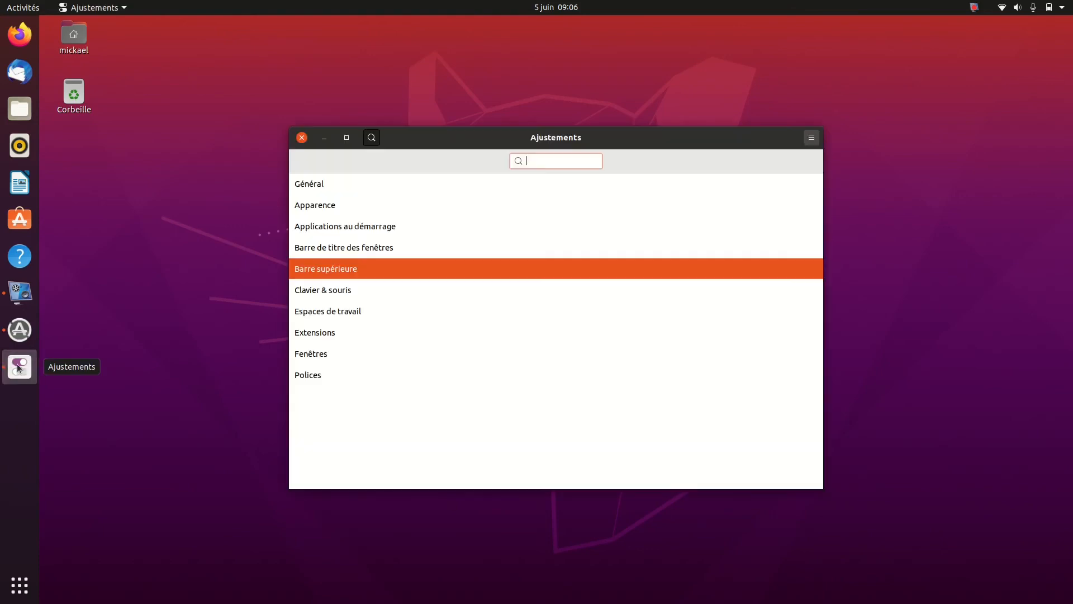
click(325, 139)
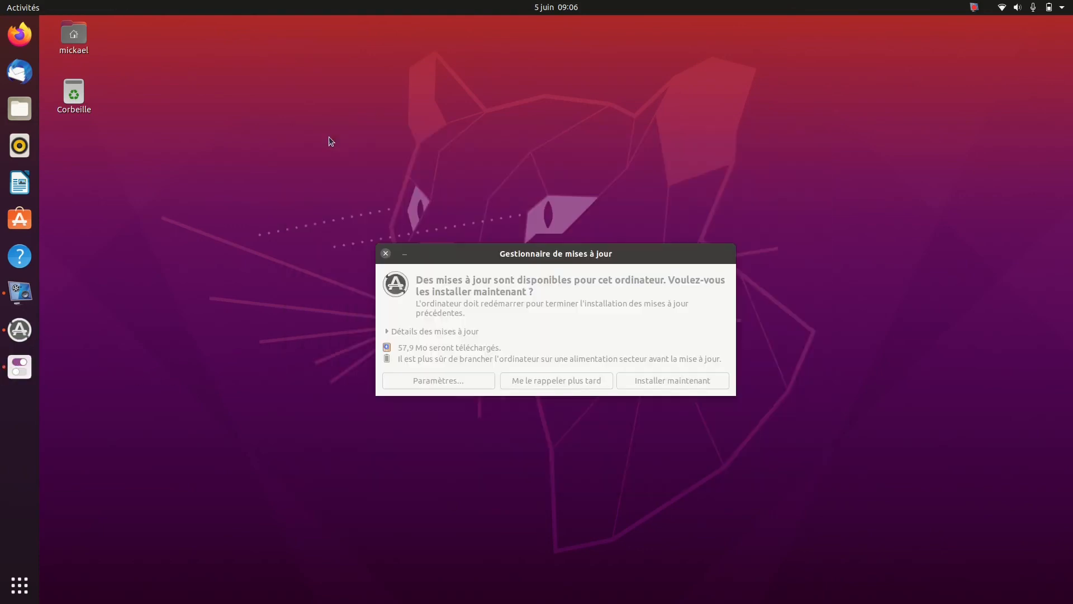
Bring Ajustements back up, turn Animations on in the Général settings and return to the section list
click(11, 372)
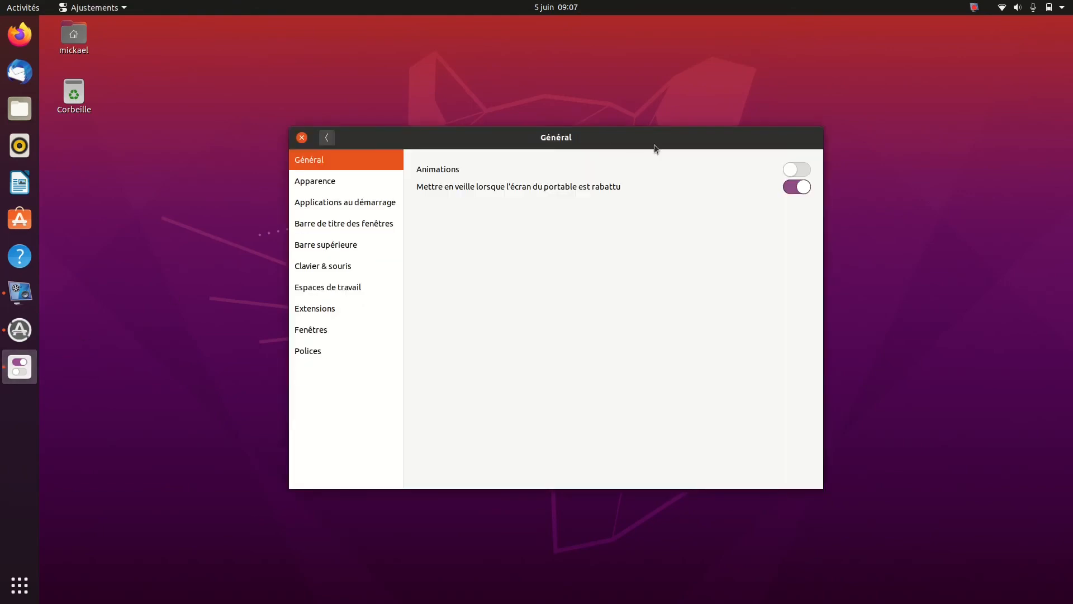
click(788, 174)
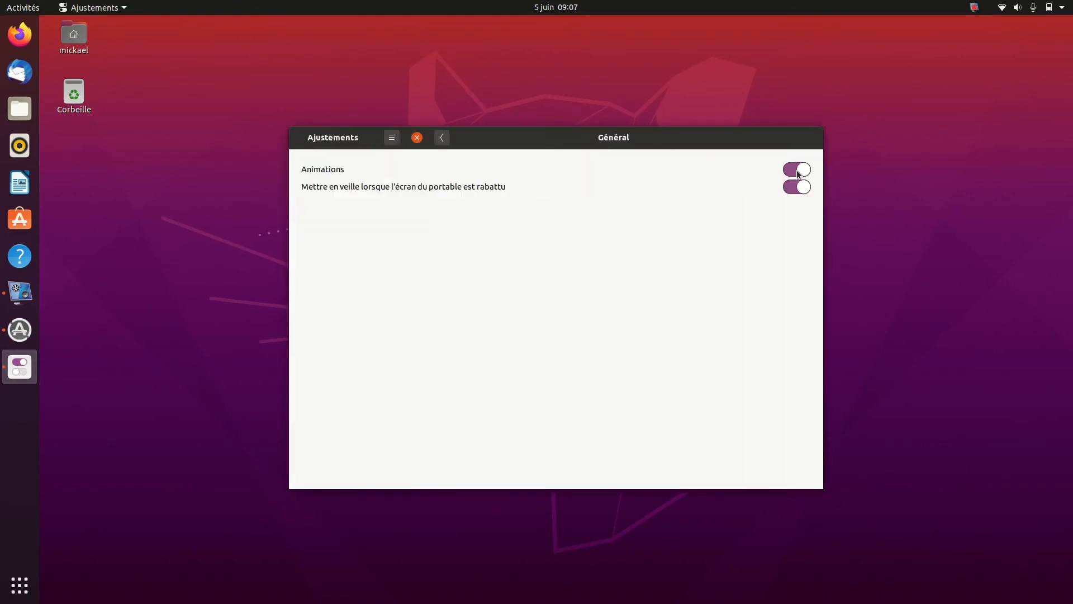
click(327, 138)
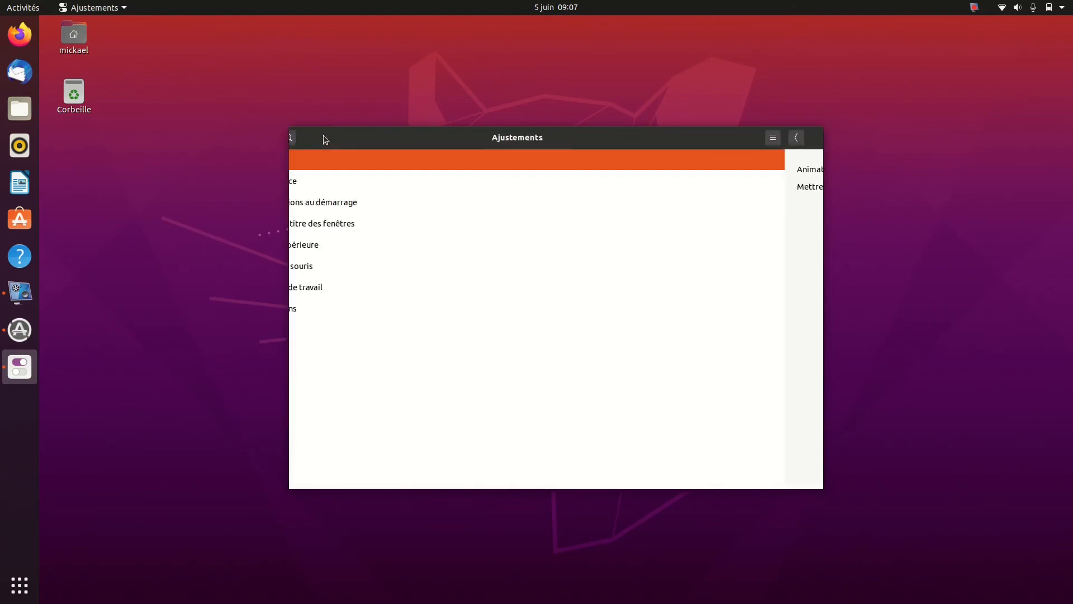
Set the title bar buttons' Emplacement to Droite, enable Maximiser and Minimiser, and return to the section list
click(323, 227)
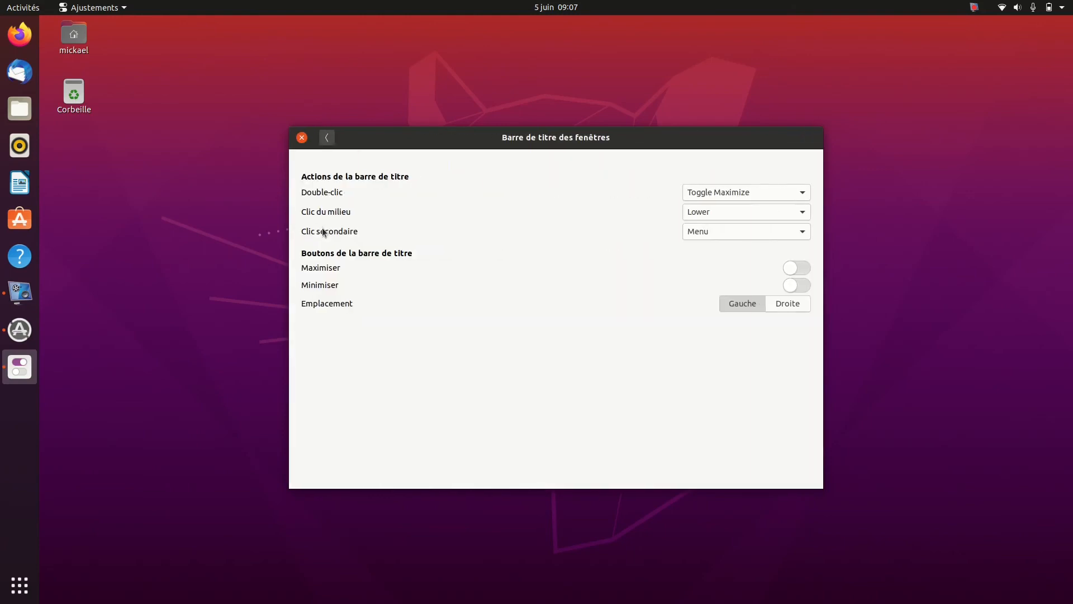
click(789, 306)
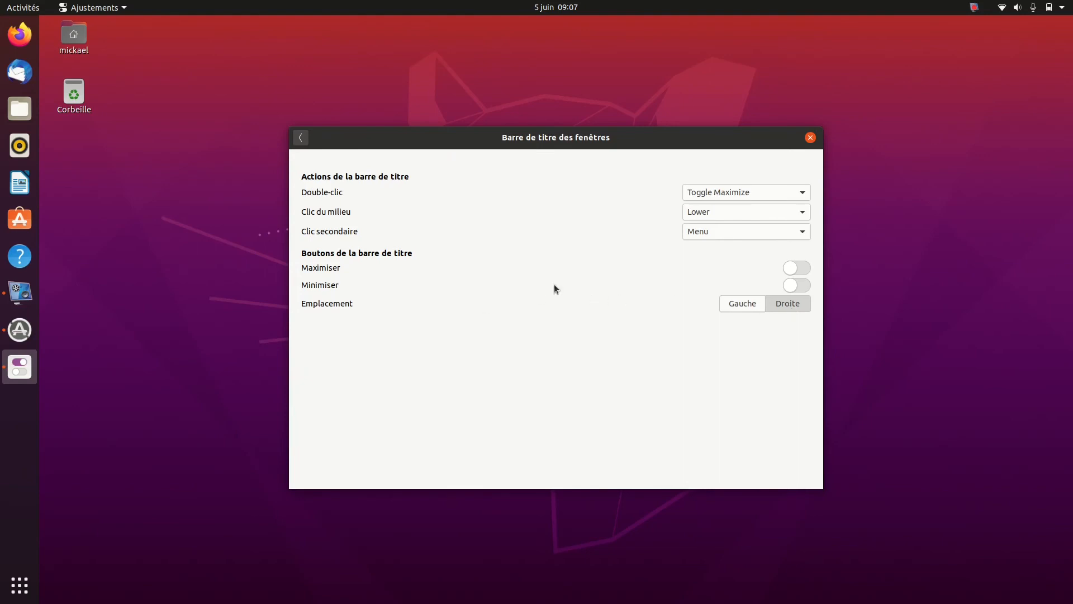
click(808, 268)
click(803, 287)
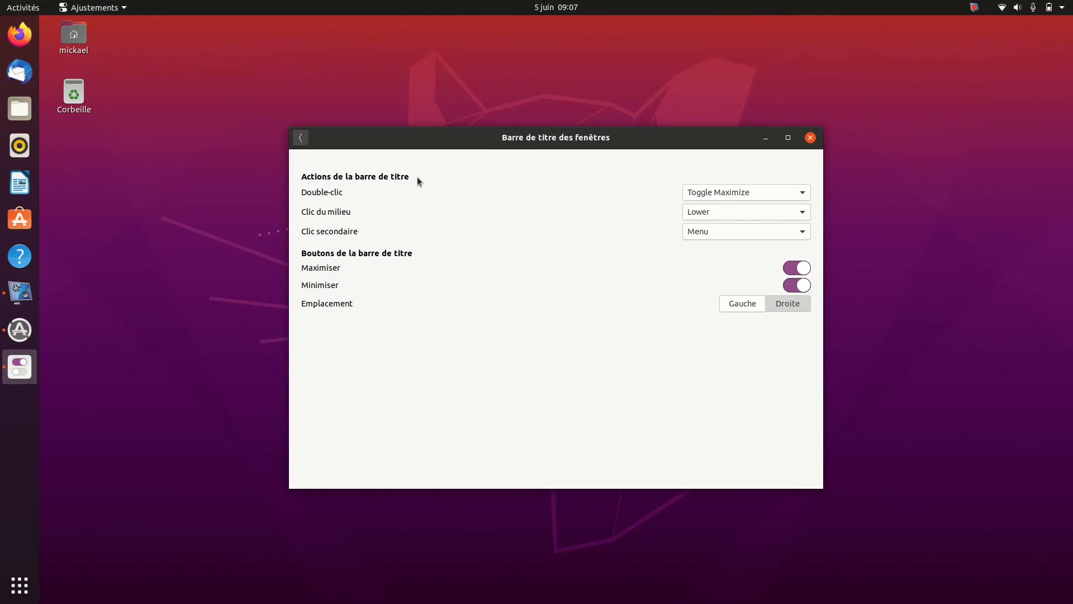
click(300, 138)
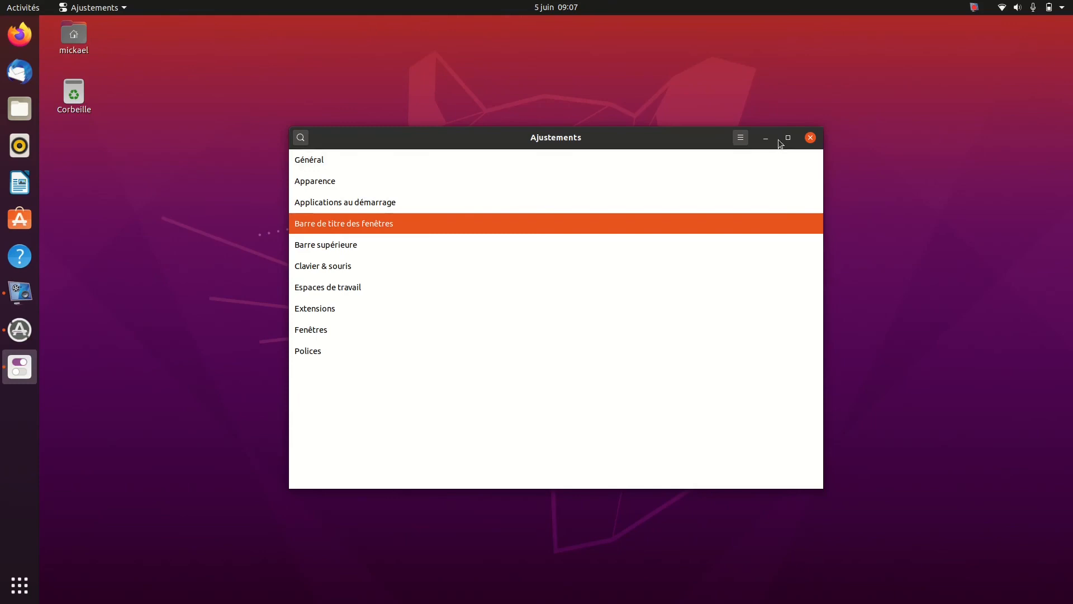
Browse the Applications au démarrage and Barre de titre des fenêtres sections, and finish on the Barre supérieure settings
click(380, 202)
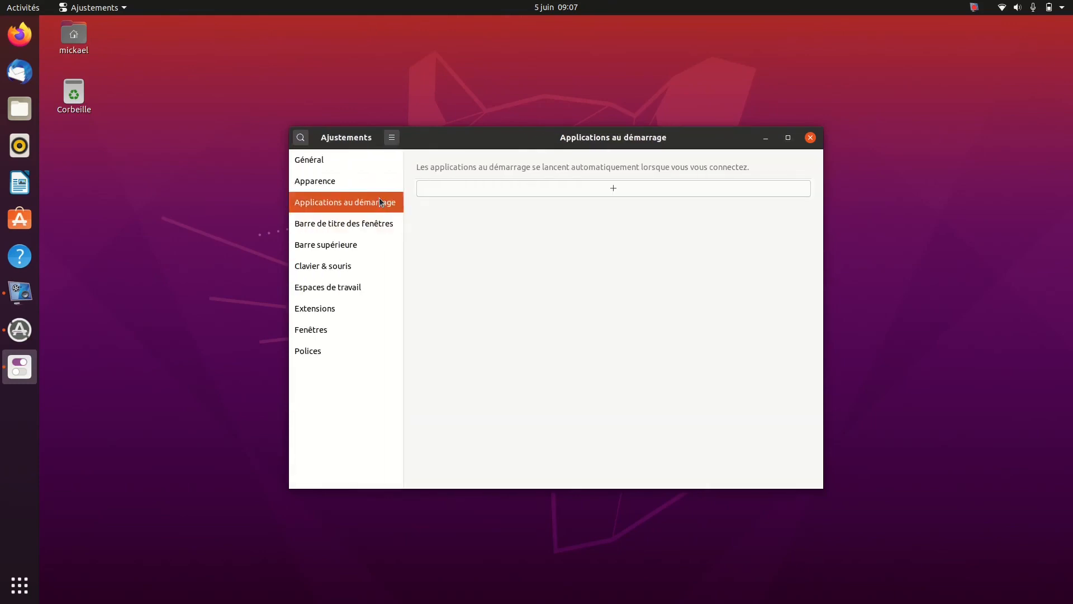
click(349, 227)
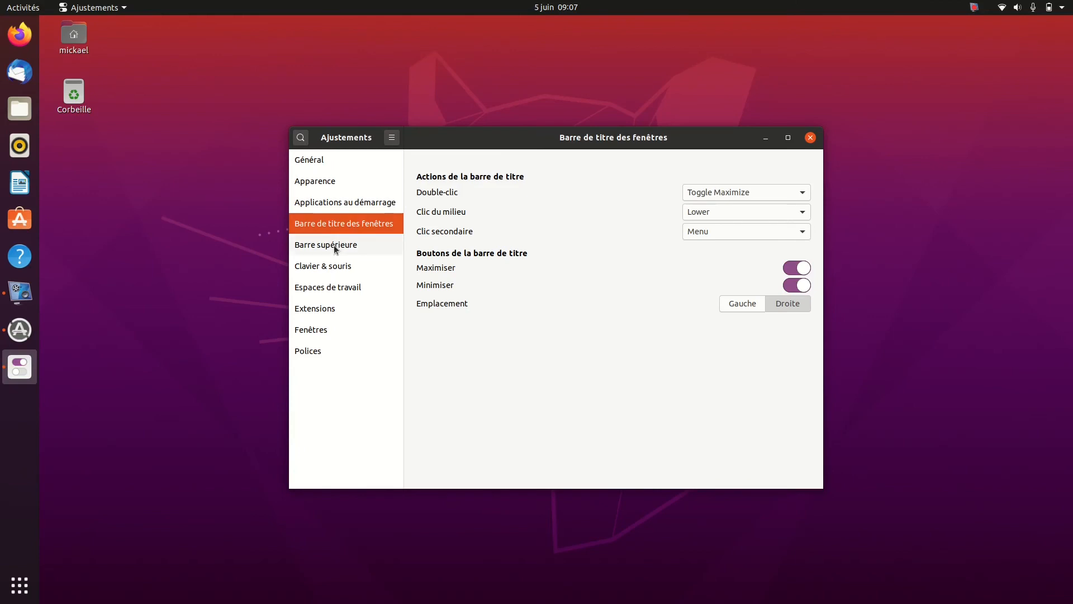
click(333, 245)
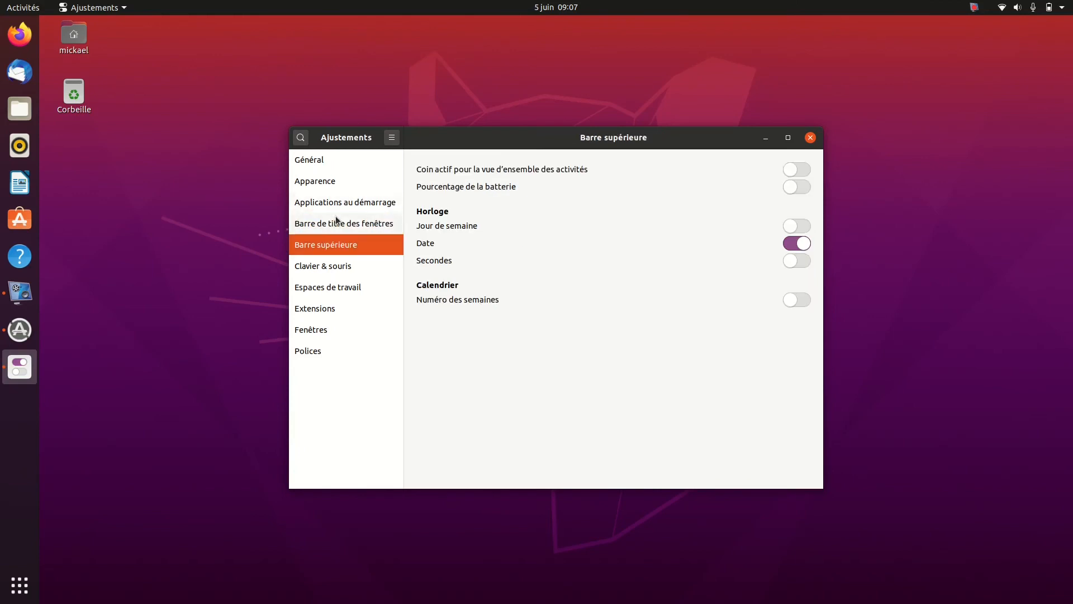
click(335, 218)
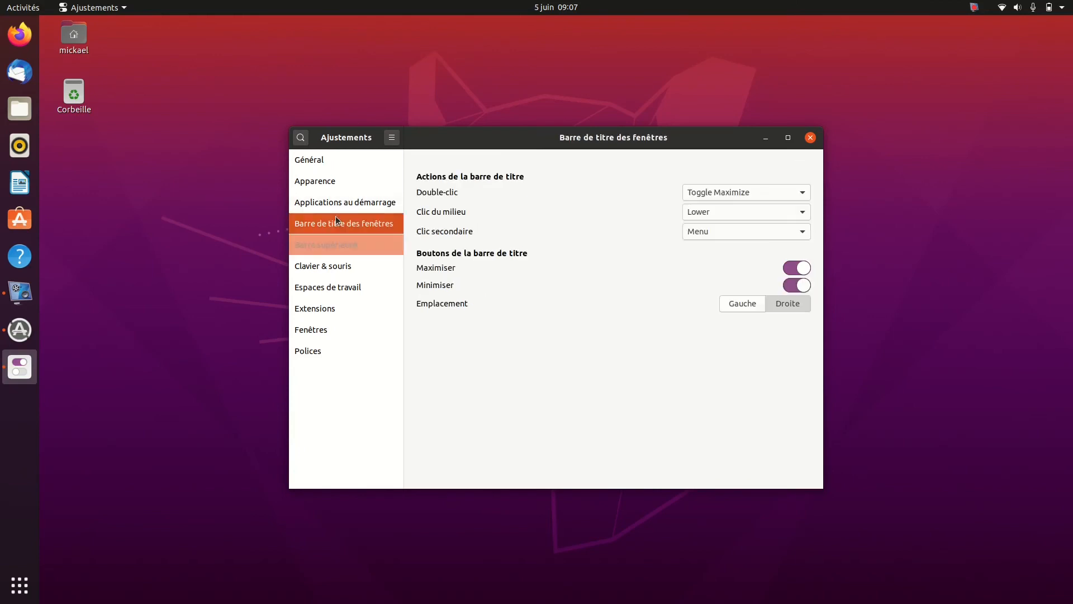
click(334, 246)
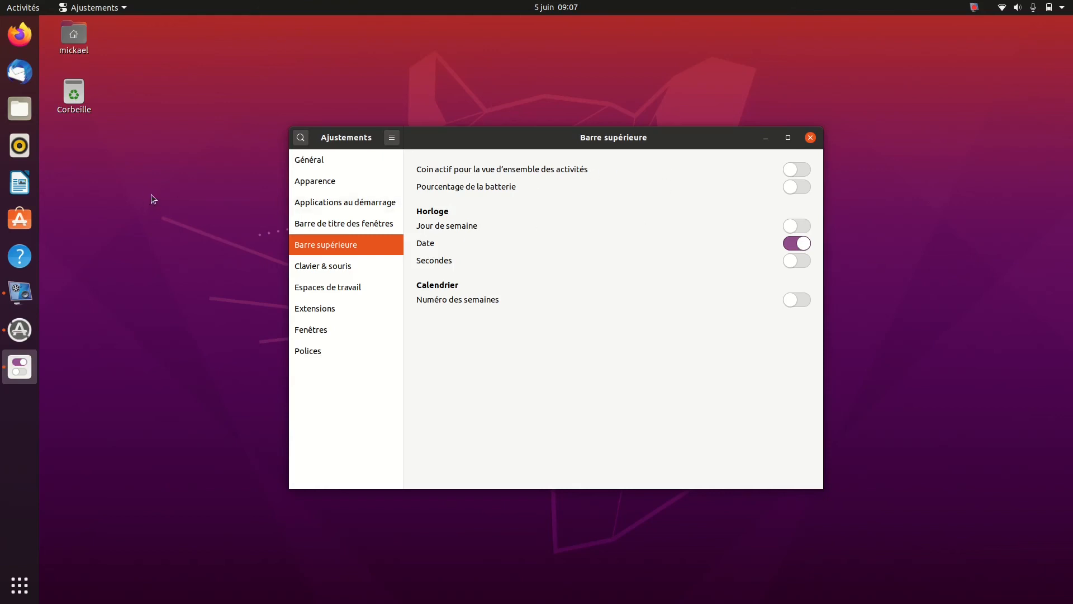
With a file manager window open, try the Coin actif option by enabling it, showing the activities overview and disabling it again
click(24, 112)
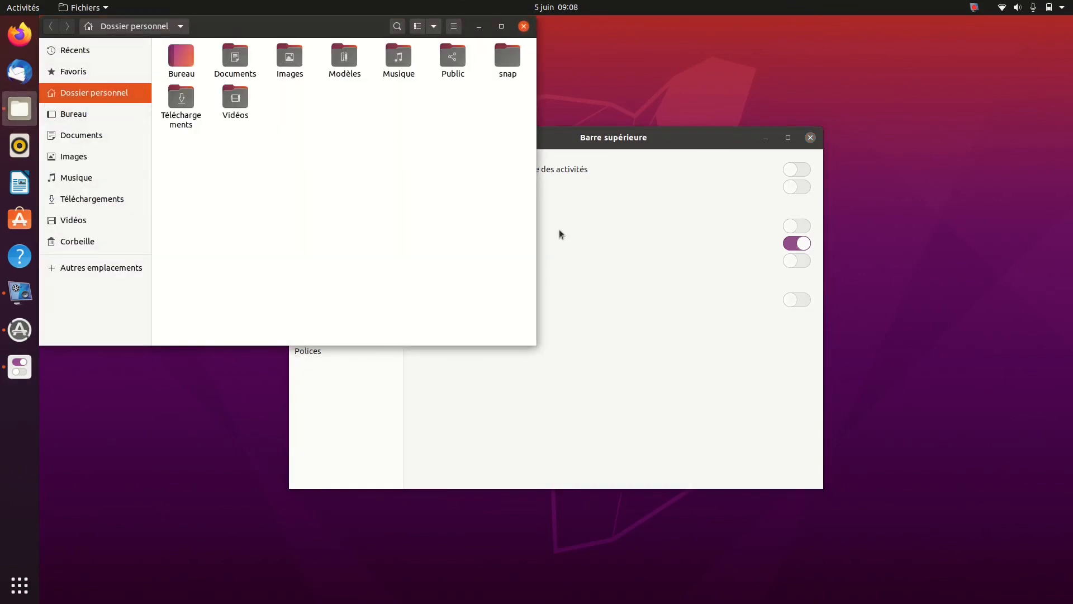
click(663, 377)
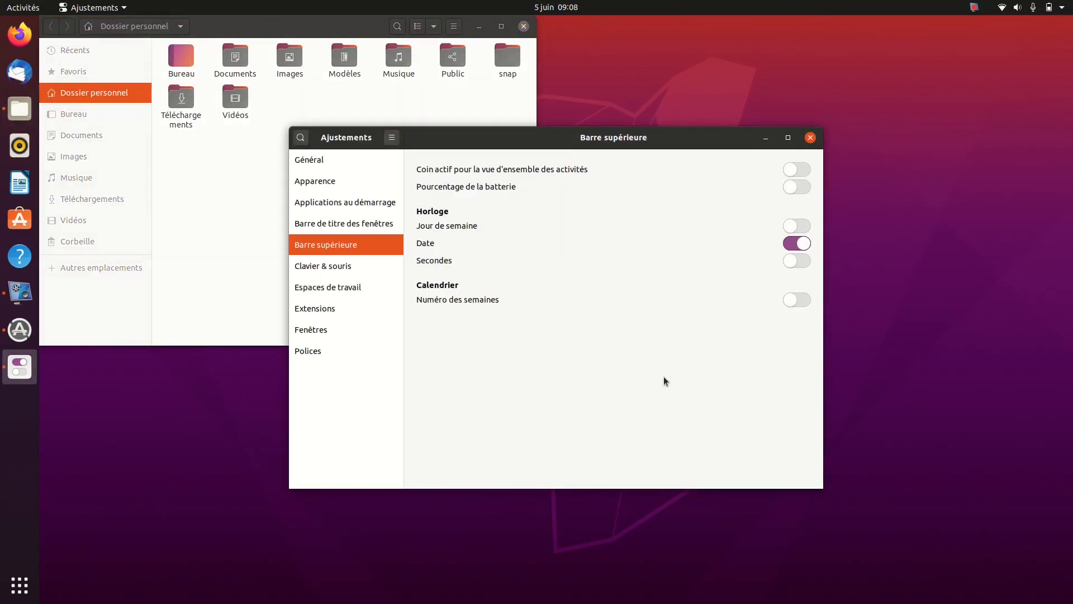
click(805, 171)
mouse_move(1, 3)
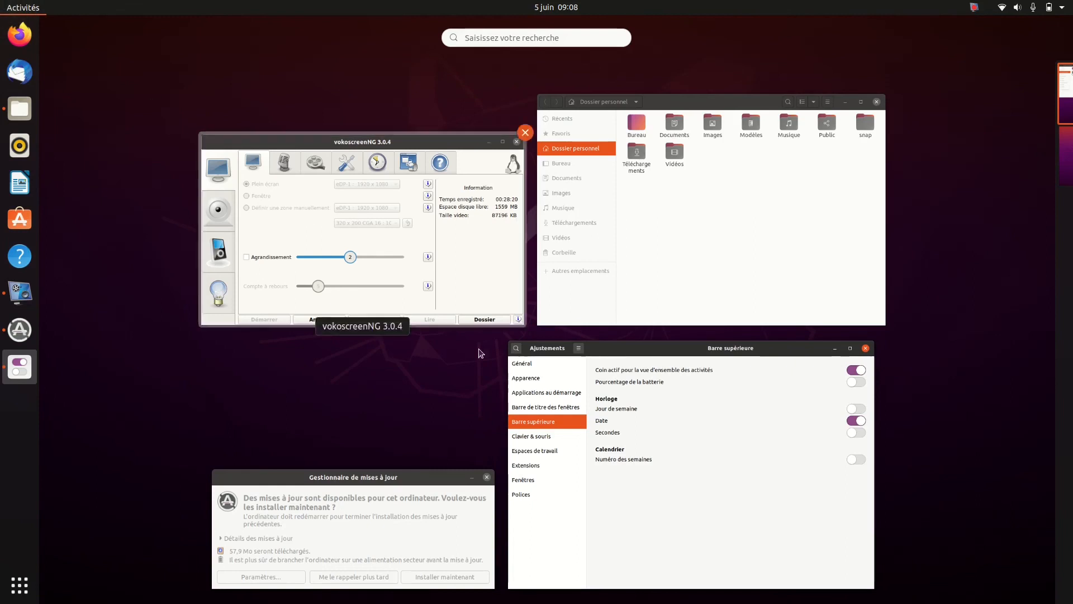
click(670, 509)
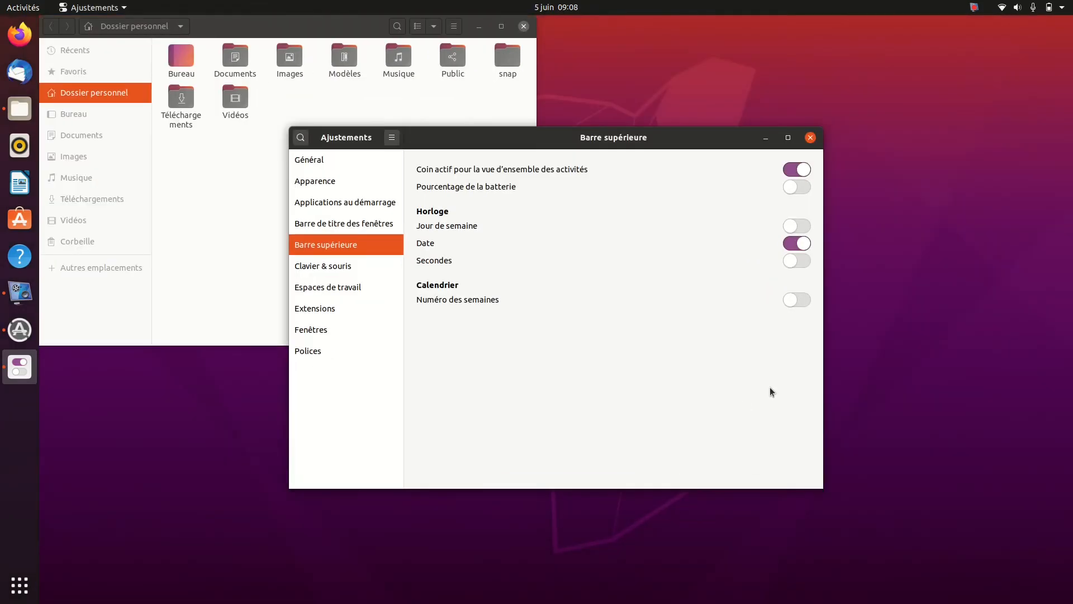
click(788, 169)
Enable Pourcentage de la batterie and Jour de semaine for the top bar, and try Secondes before leaving it off
click(805, 192)
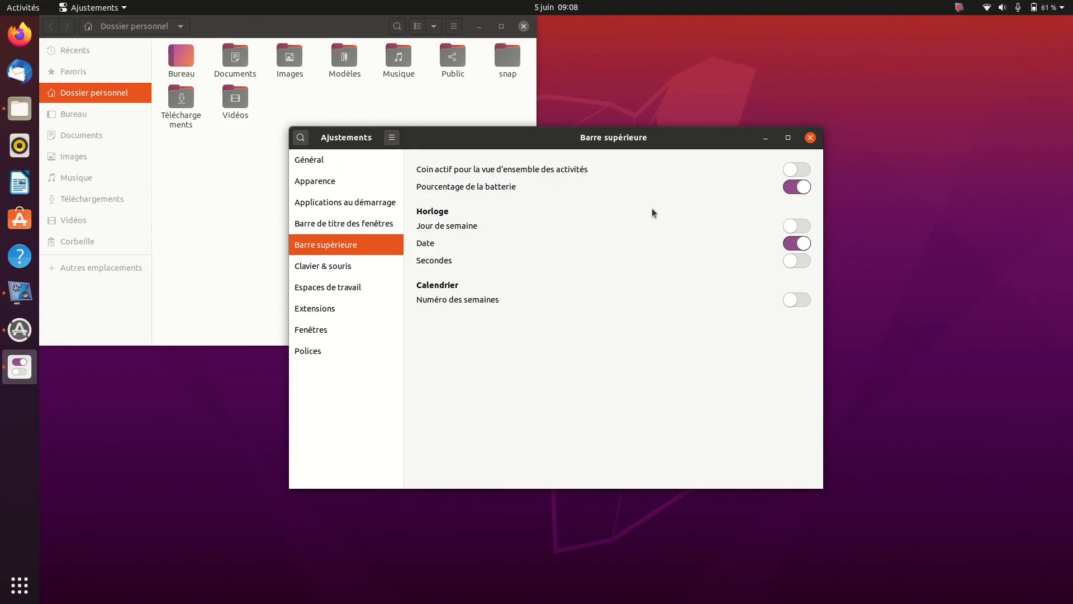
click(803, 227)
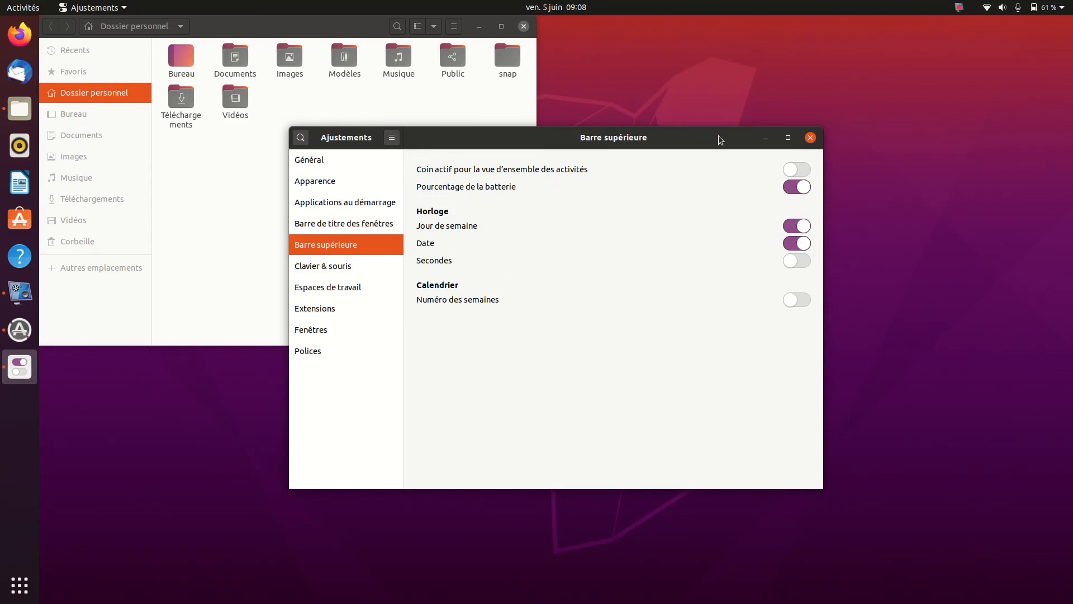
click(805, 266)
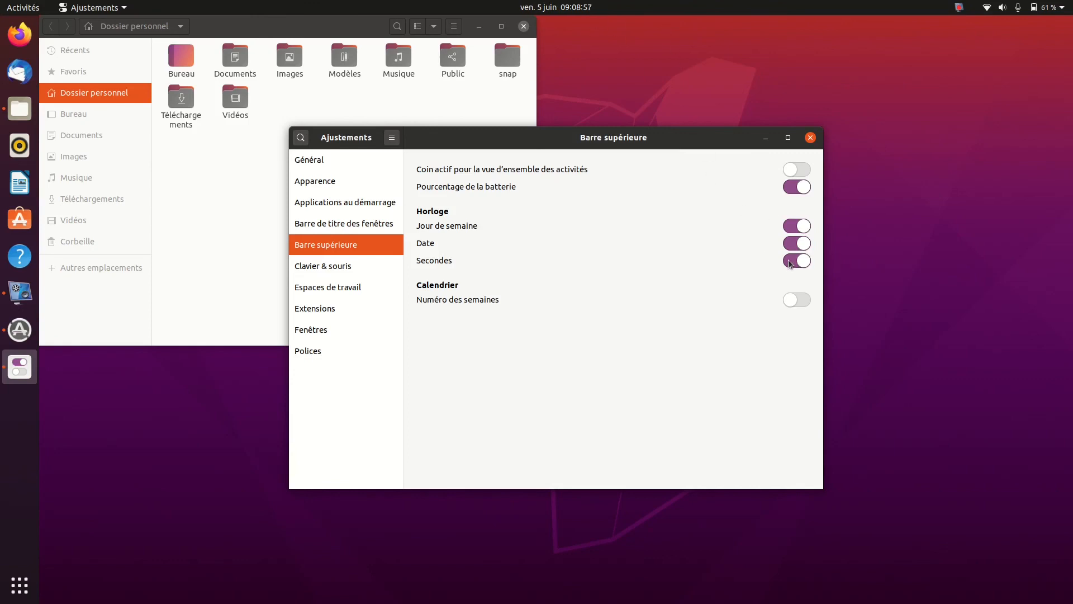
click(789, 265)
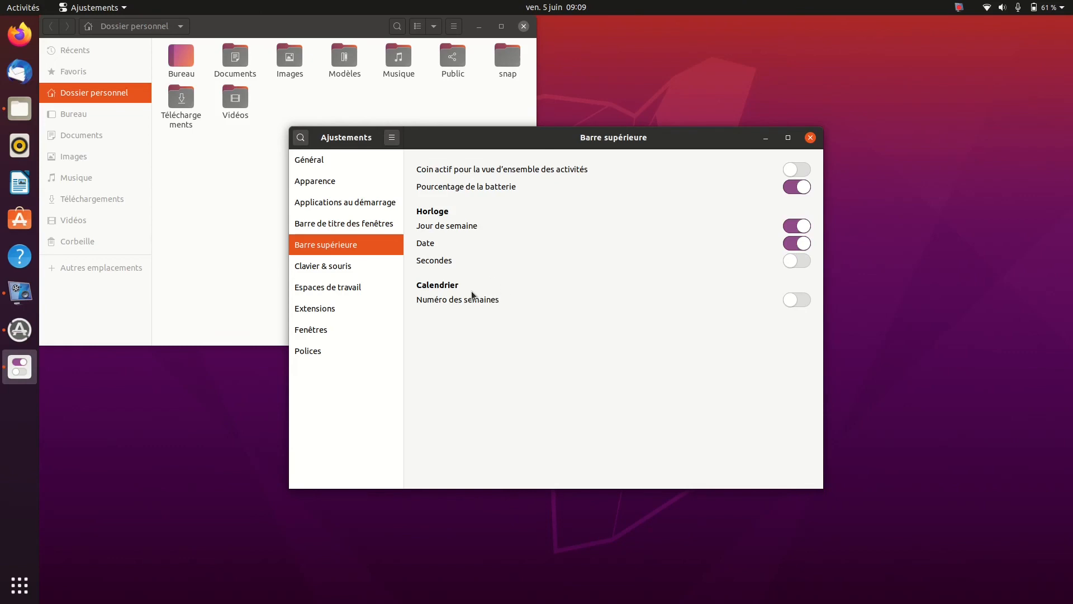
Enable Numéro des semaines for the calendar, viewing the top bar's calendar before and after the change
click(558, 7)
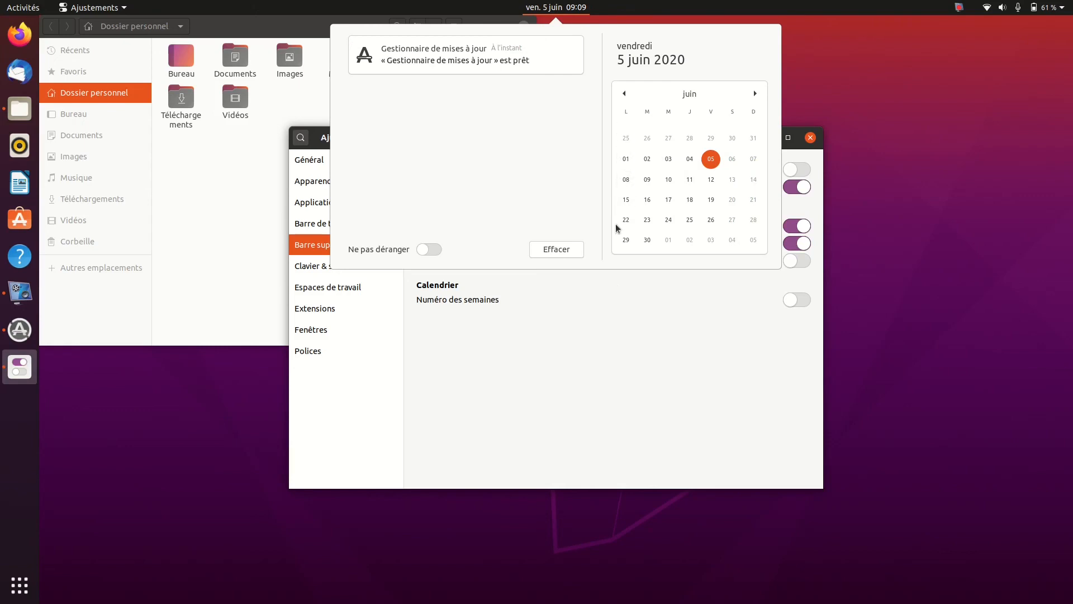
click(618, 330)
click(798, 305)
click(551, 10)
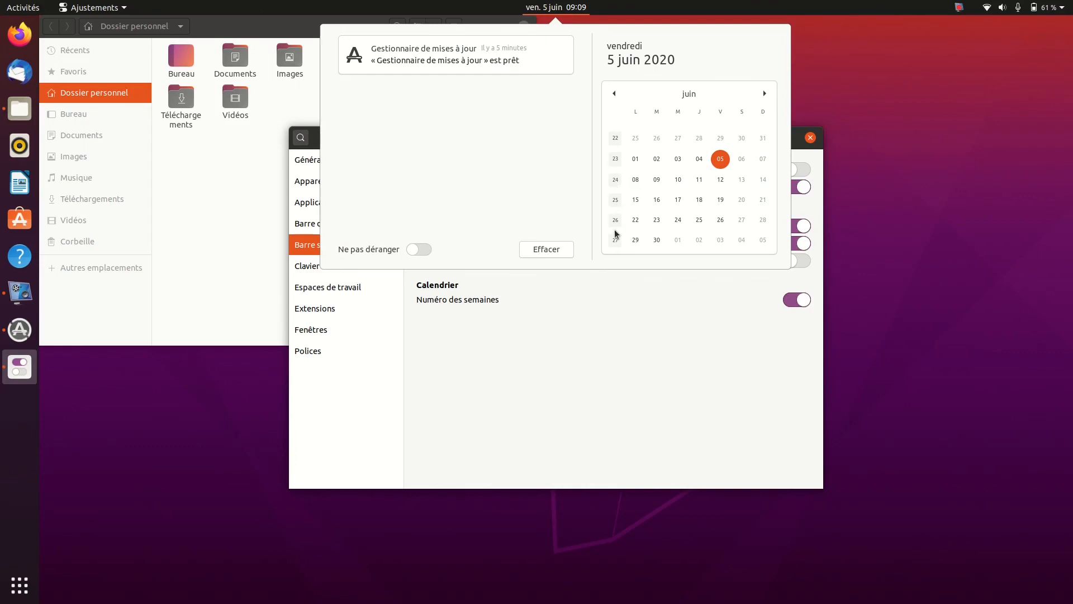
click(557, 378)
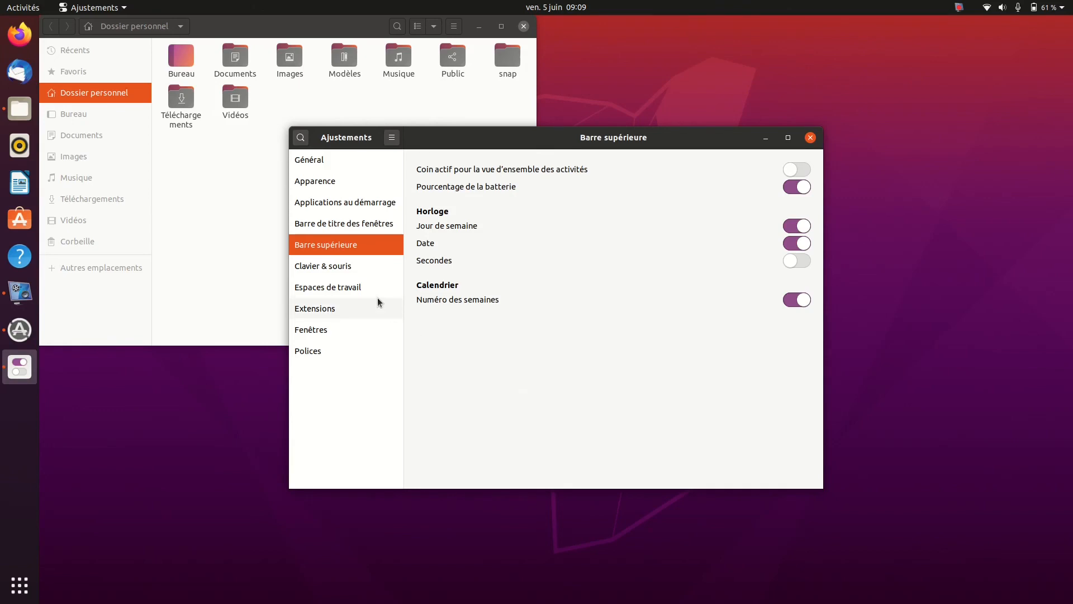
Examine the Clavier & souris settings in the maximised window, glance at the system menu, and view the Espaces de travail options
click(361, 224)
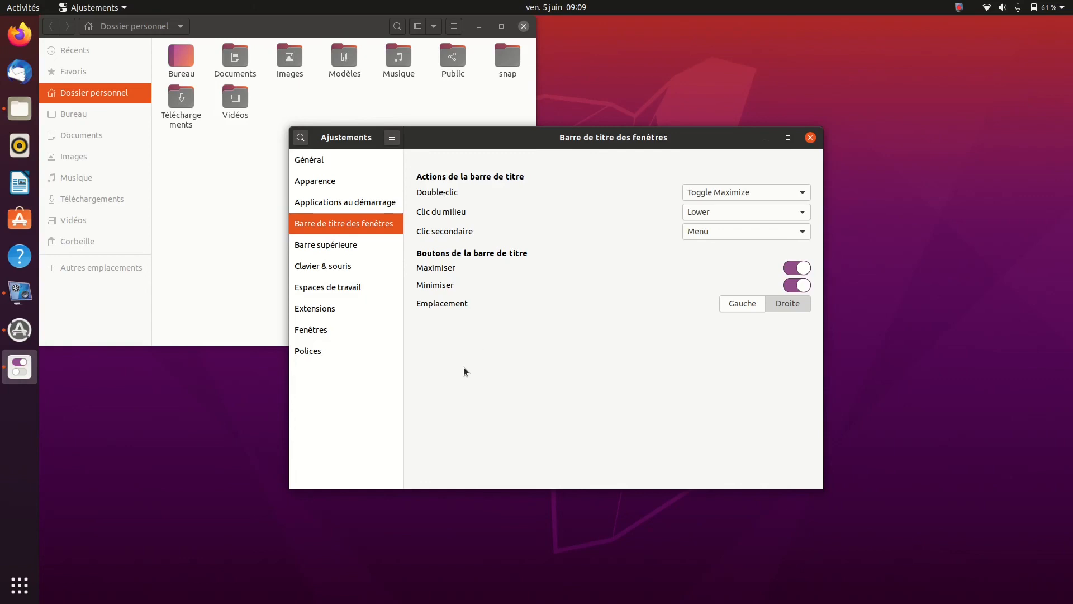
click(332, 269)
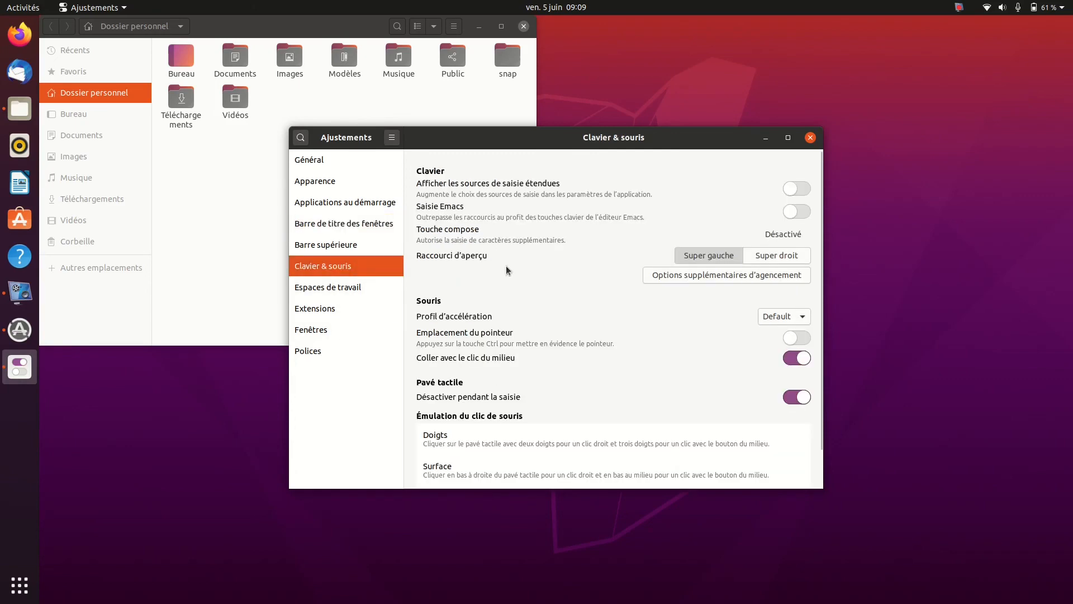
click(788, 137)
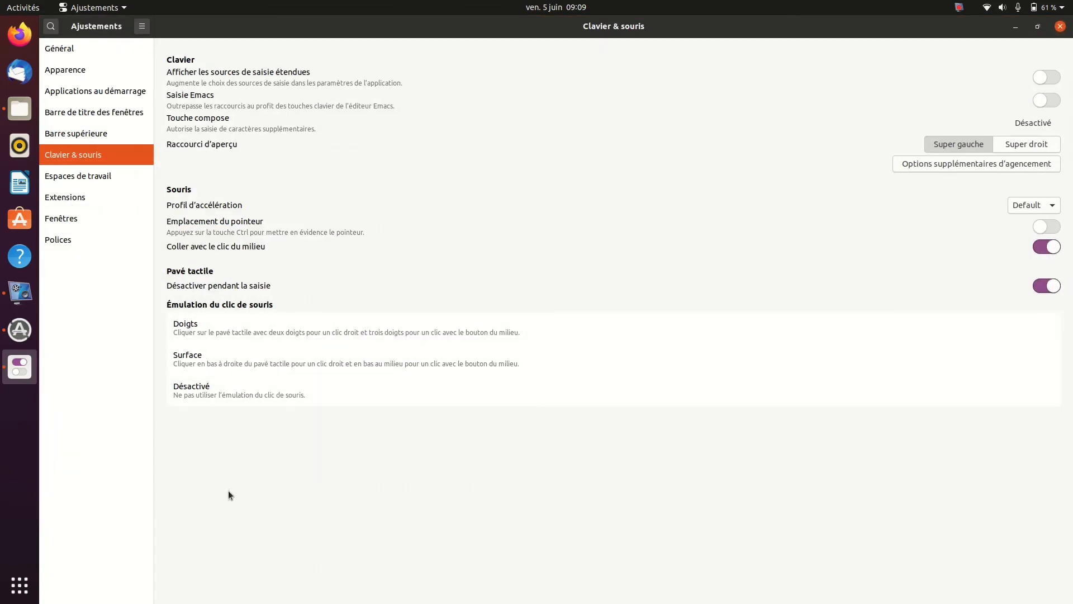
click(1050, 7)
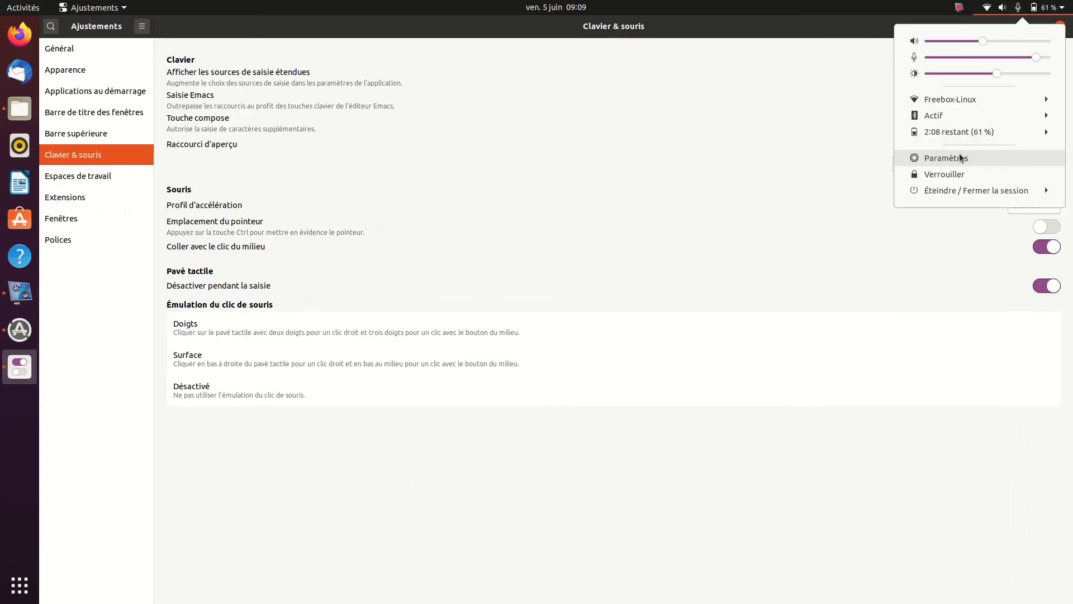
click(696, 470)
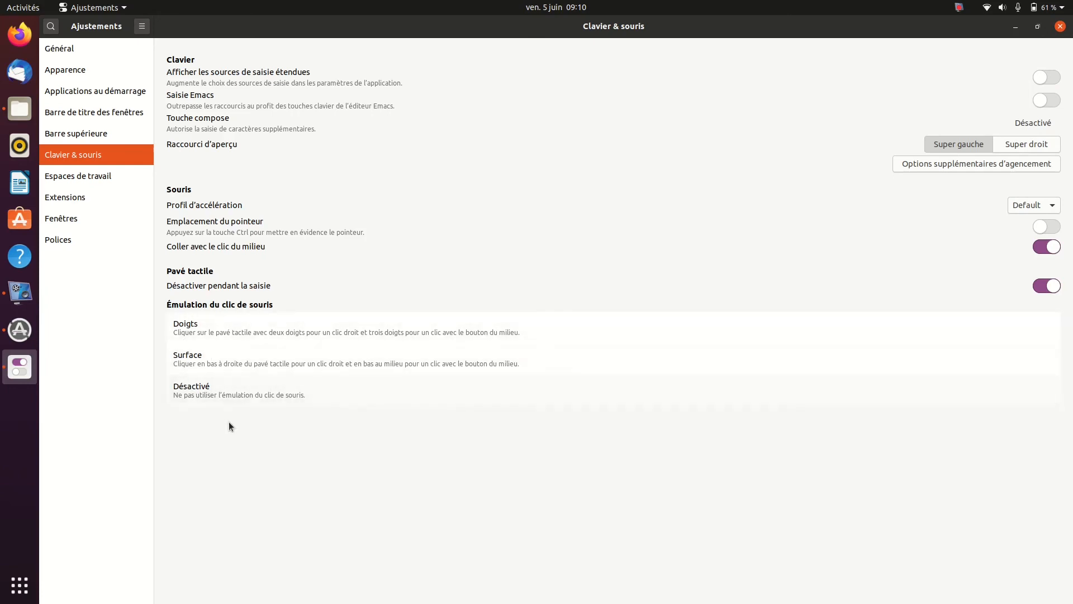
click(234, 383)
click(85, 173)
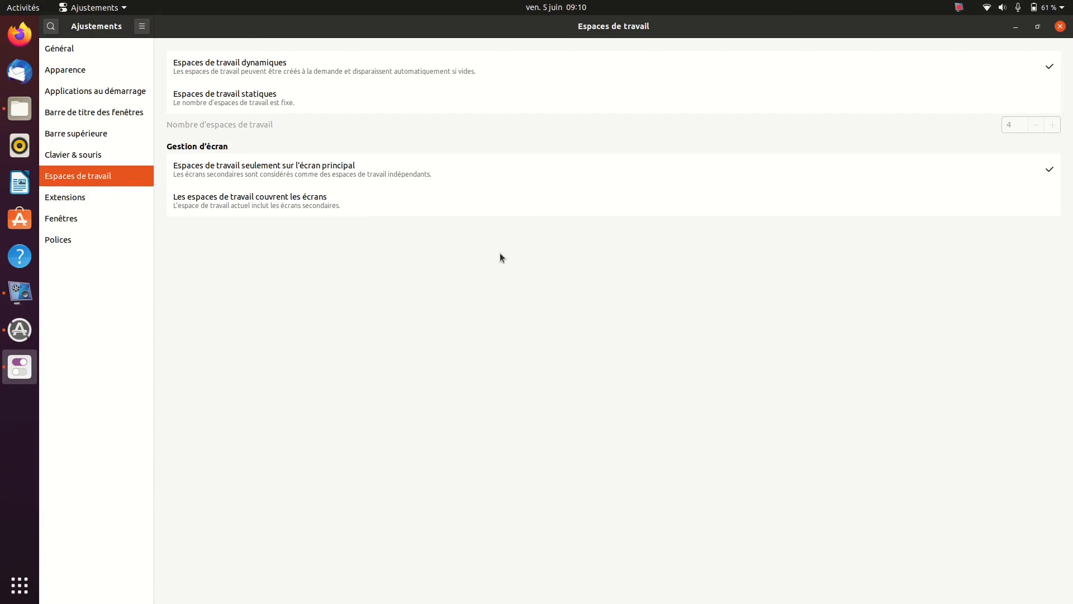
In the Extensions section, return the window to its smaller size, close the file manager, and leave the Desktop icons extension enabled
click(96, 199)
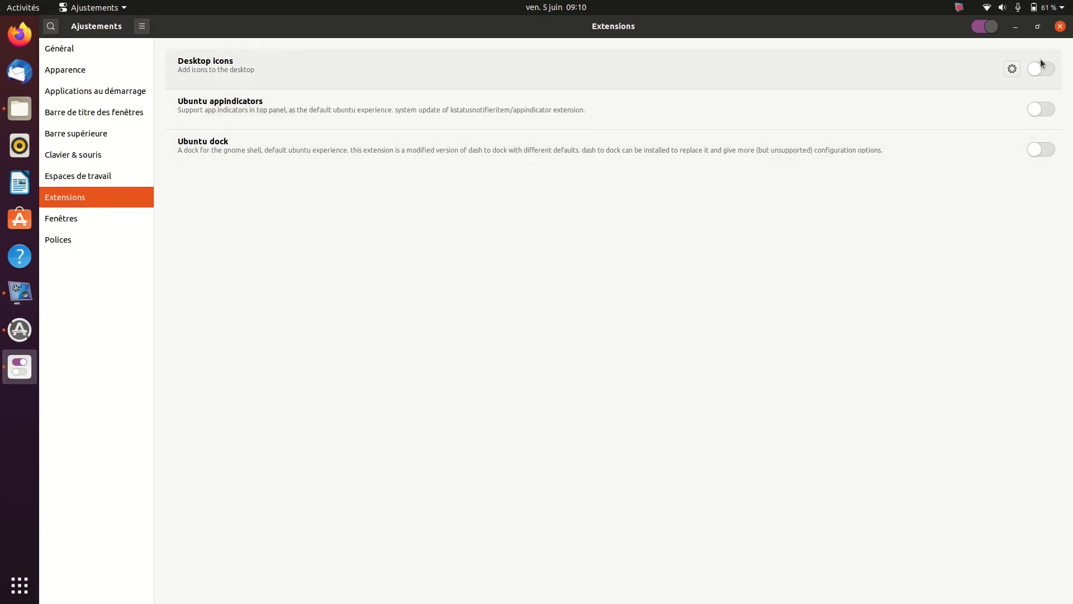
click(1037, 27)
click(782, 178)
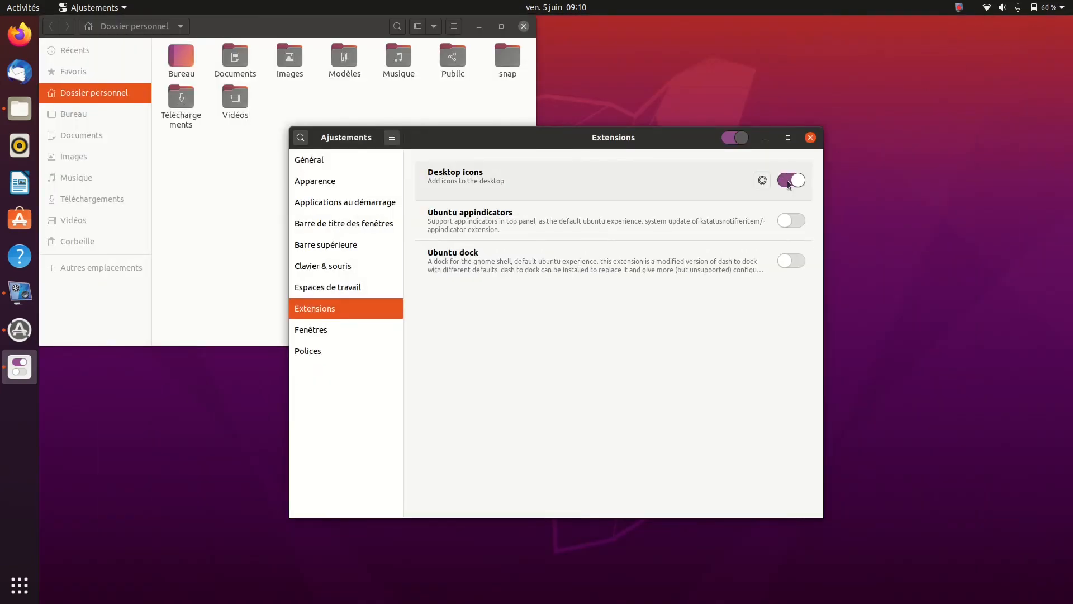
click(789, 184)
click(524, 27)
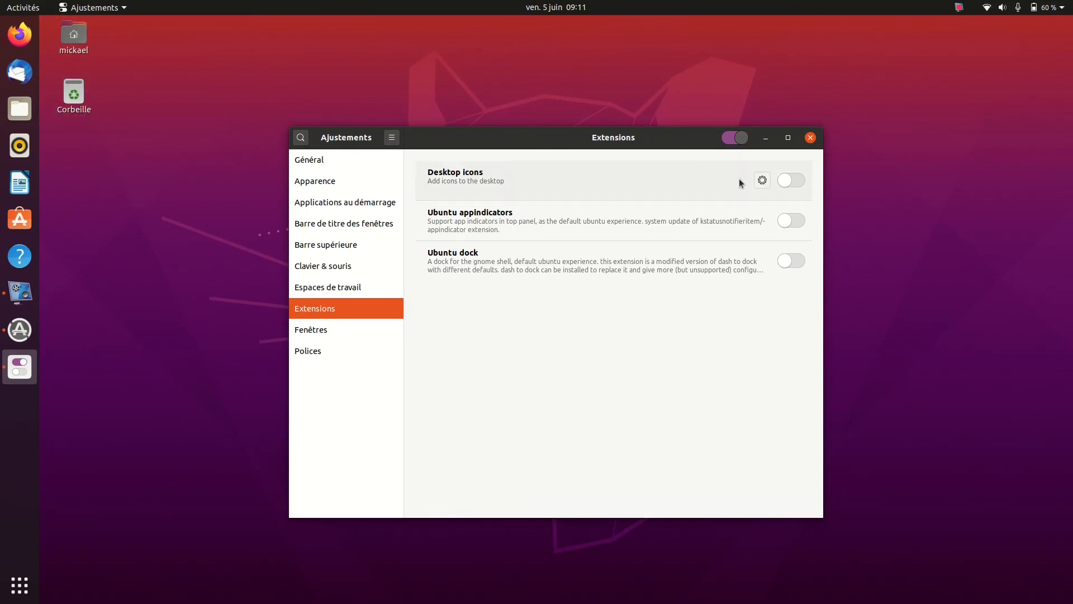
click(792, 184)
In the Desktop icons extension's settings, turn off showing the personal folder and the trash on the desktop
click(762, 180)
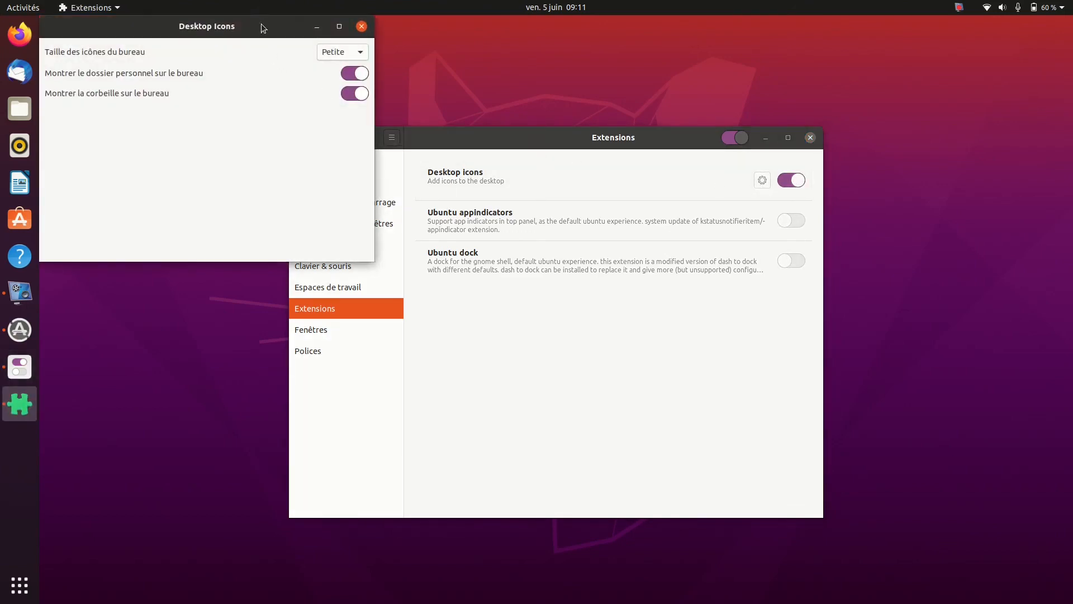
drag(260, 28, 278, 148)
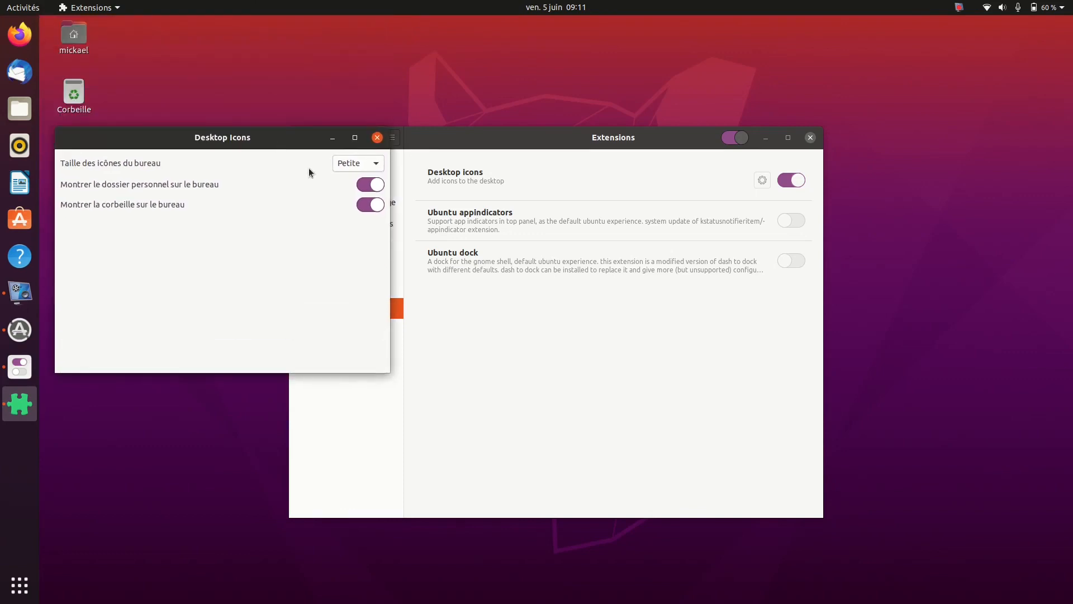
click(363, 189)
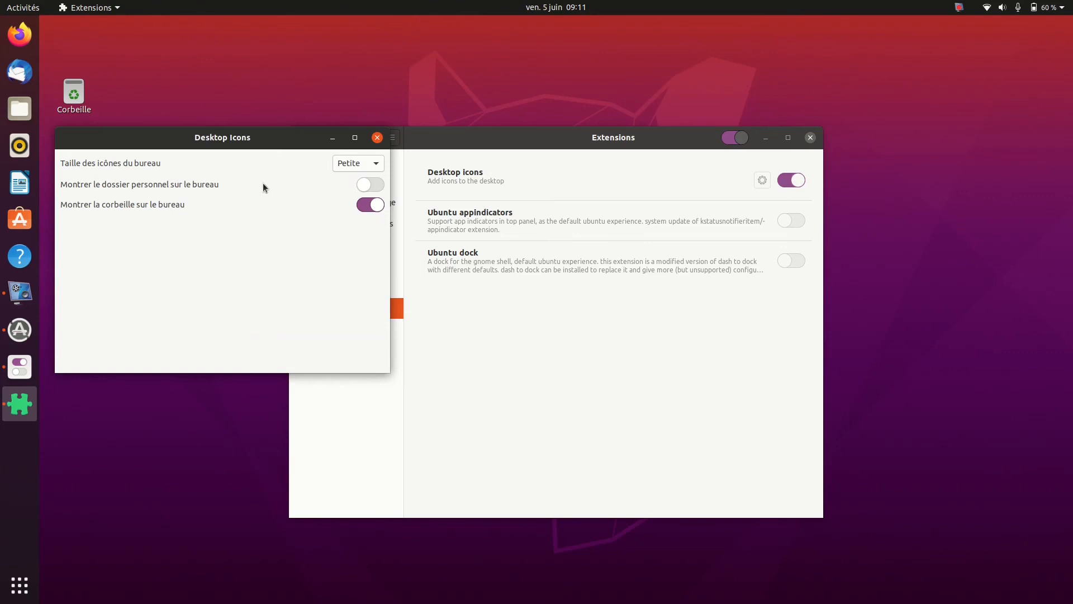
click(361, 206)
Minimise the Desktop Icons and Ajustements windows to inspect the desktop, then bring Ajustements back up
click(332, 139)
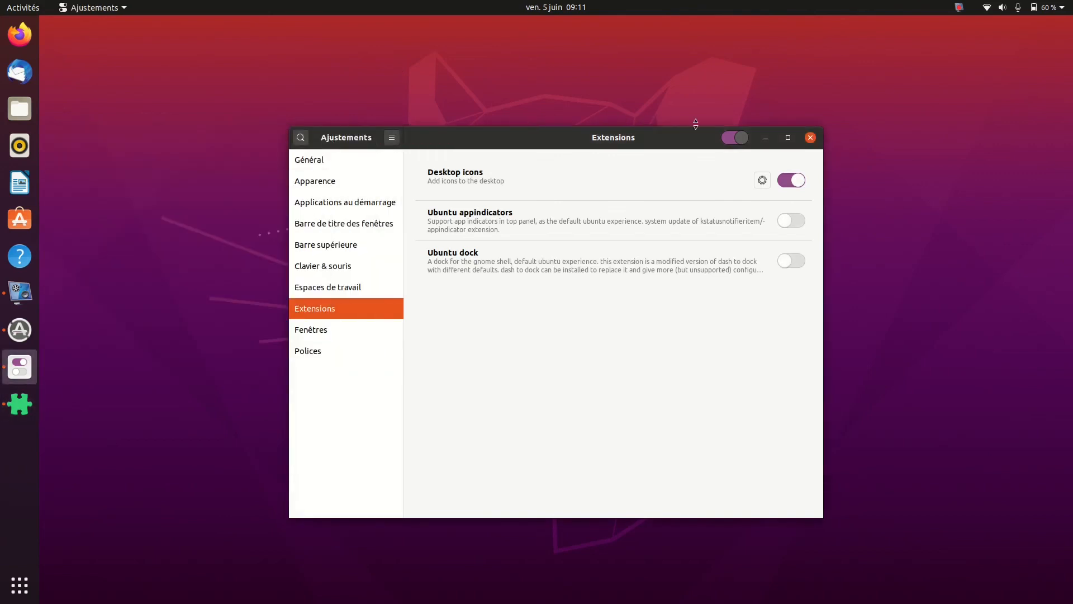
click(765, 137)
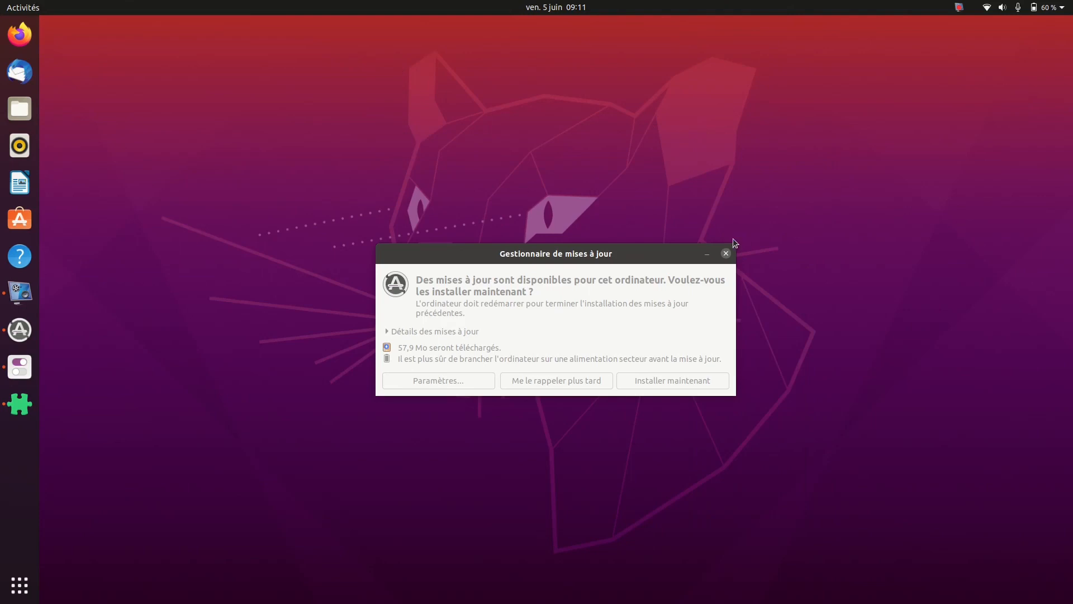
click(700, 252)
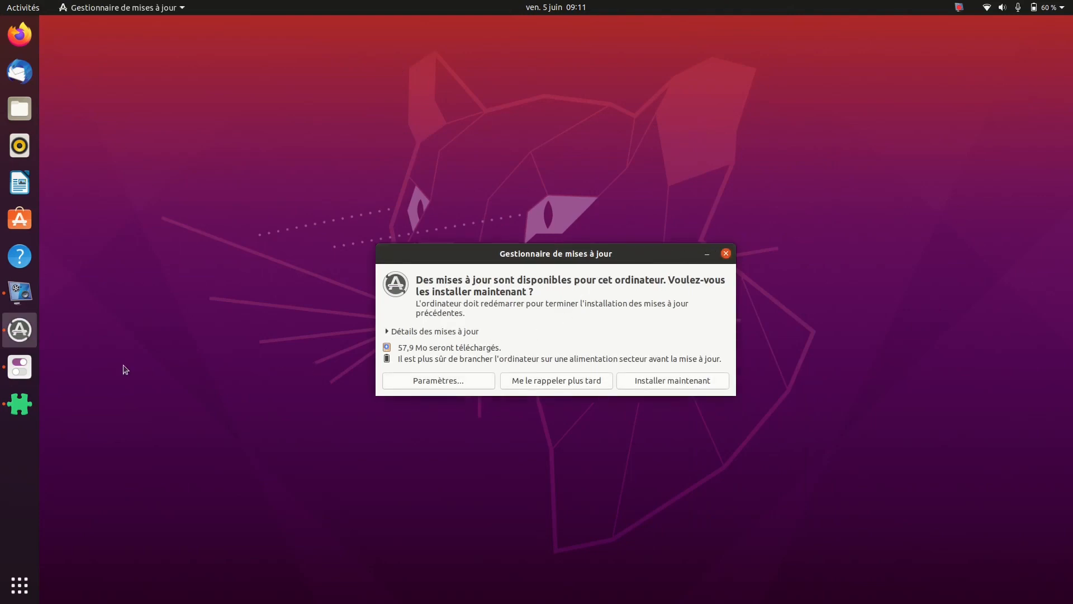
click(19, 366)
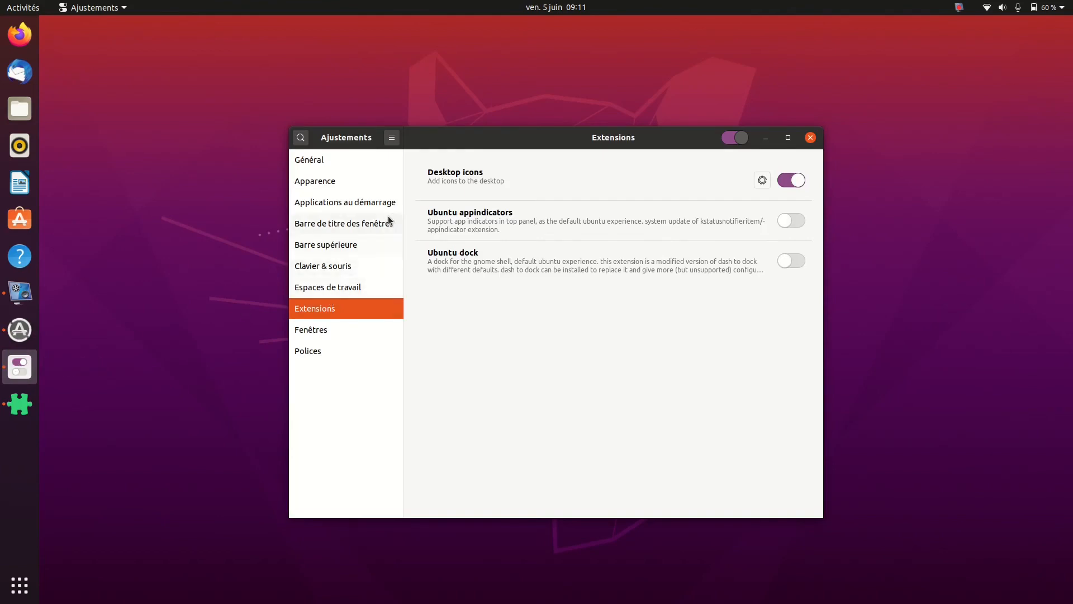
Reopen the Desktop icons extension's settings and set Taille des icônes du bureau to Grande
click(762, 180)
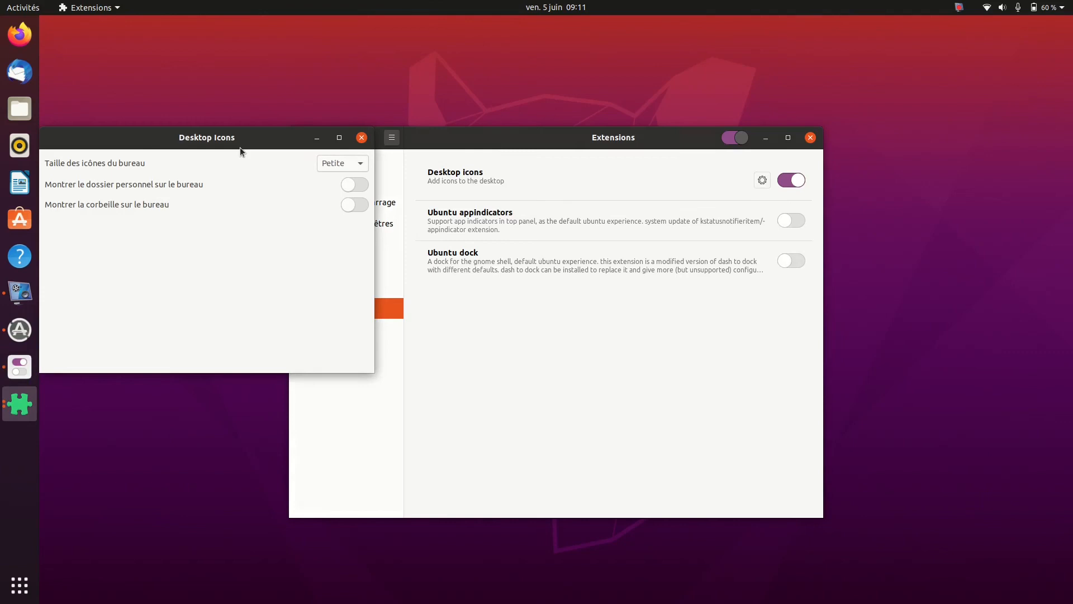
click(358, 165)
click(350, 196)
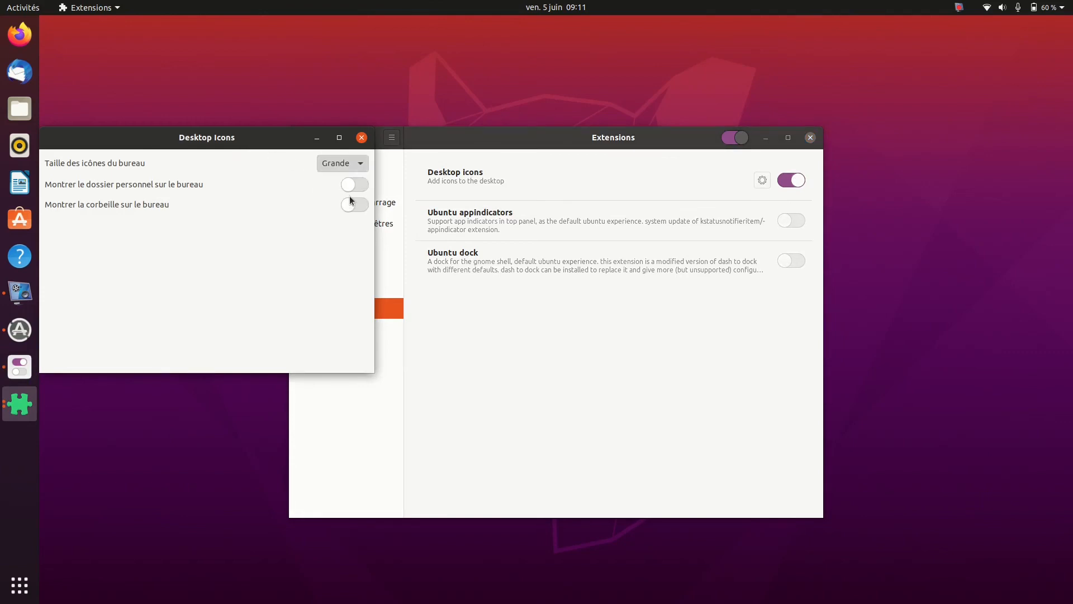
Show the personal folder and the trash on the desktop, set Taille des icônes du bureau to Petite, and close the Desktop Icons settings
click(361, 191)
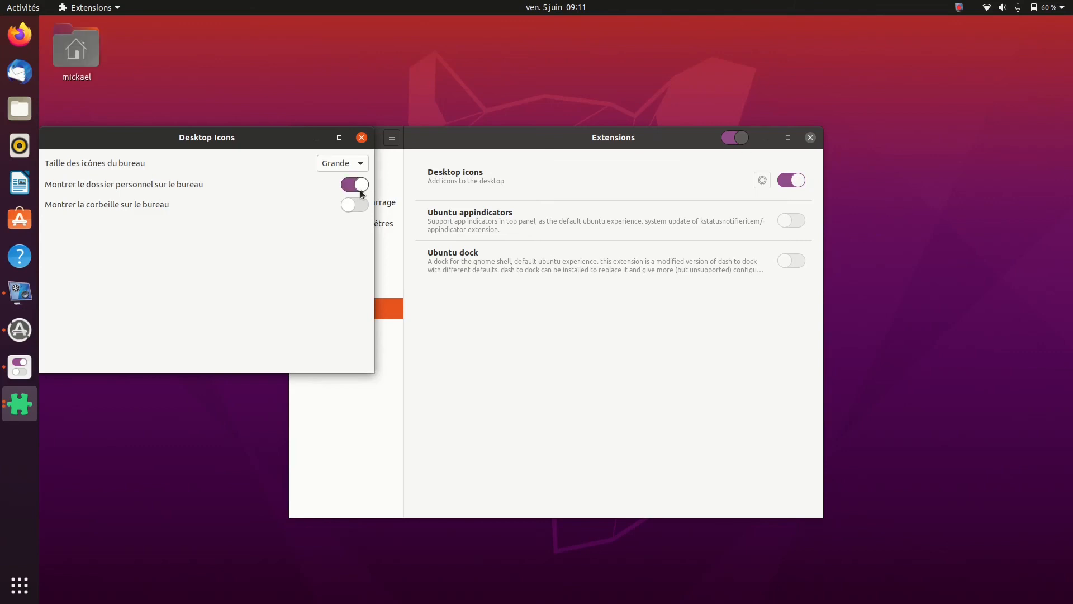
click(360, 203)
drag(226, 140, 233, 251)
click(363, 276)
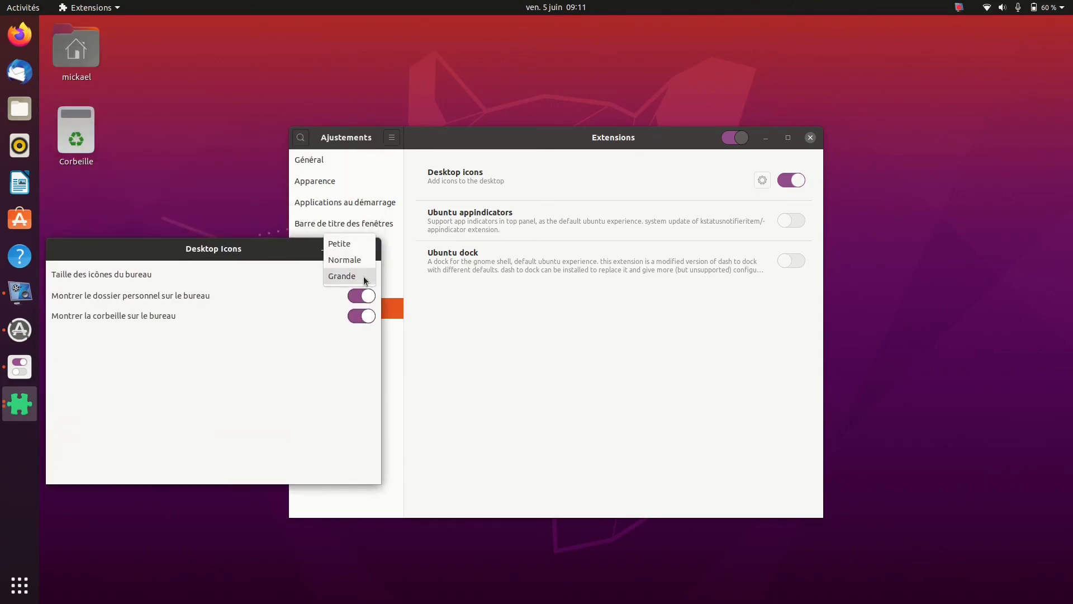
click(360, 241)
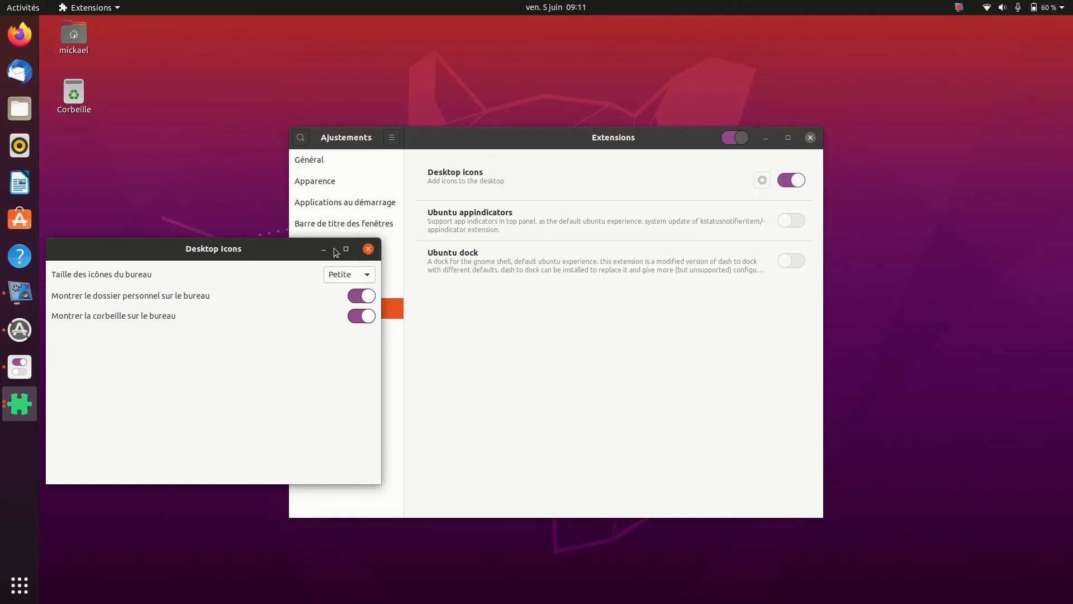
click(368, 249)
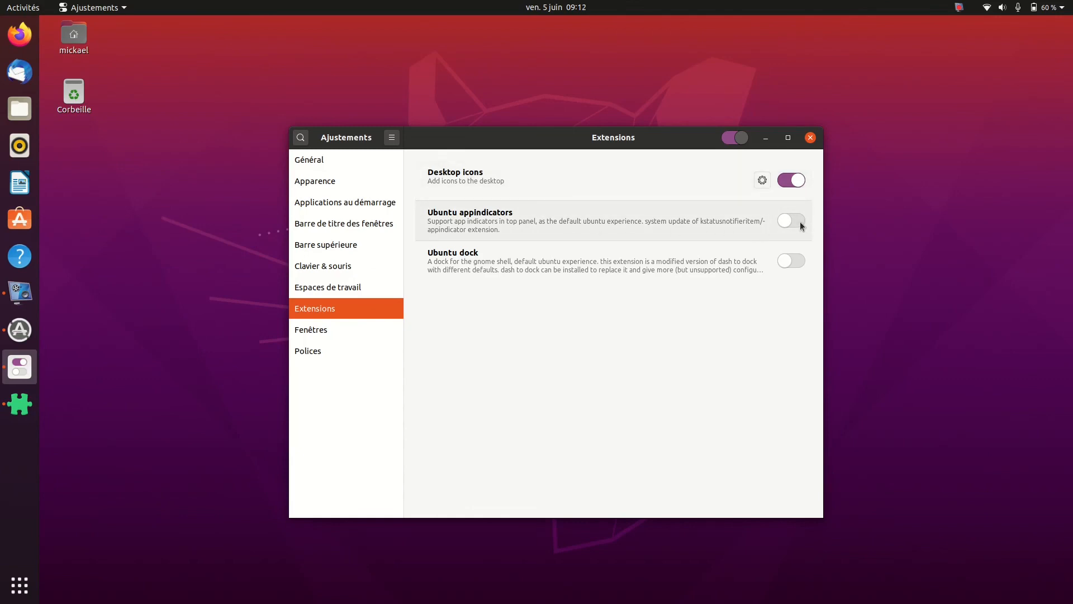
Try switching on the Ubuntu appindicators and Ubuntu dock extensions, and switch both back off
click(799, 261)
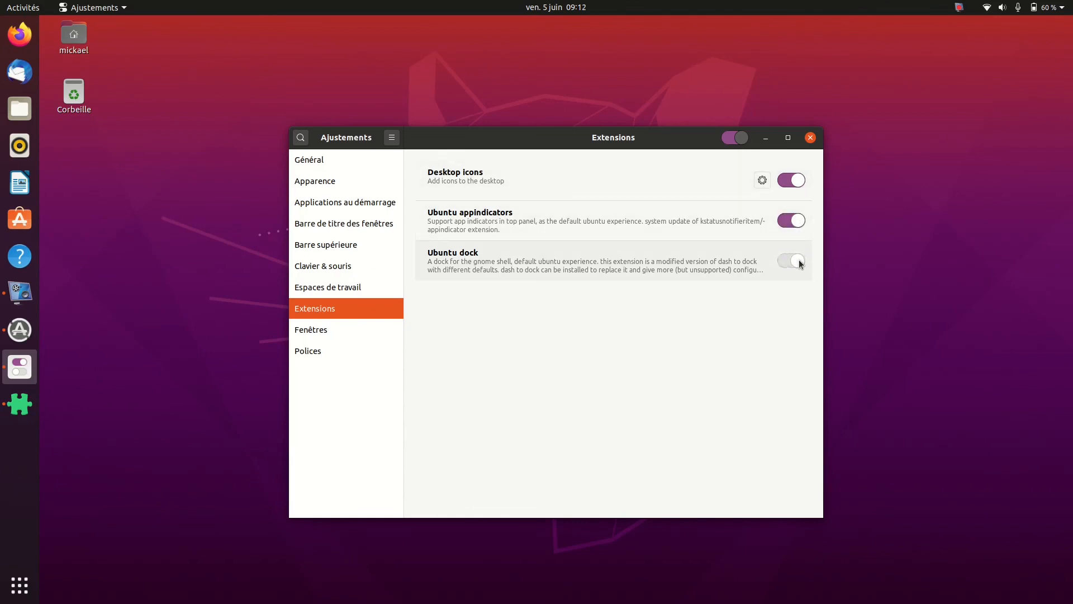
click(785, 261)
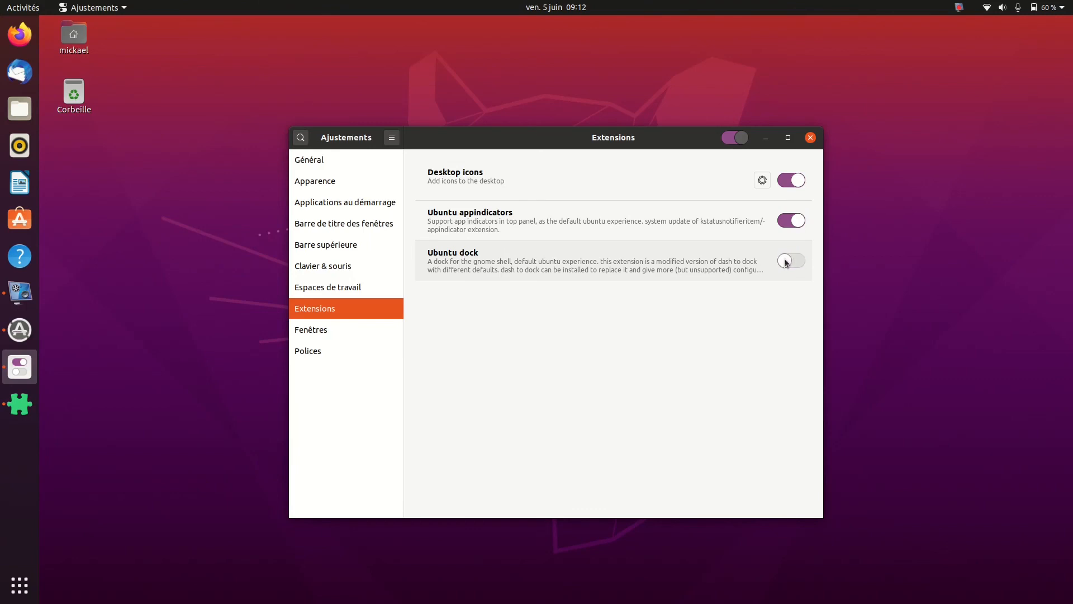
click(785, 224)
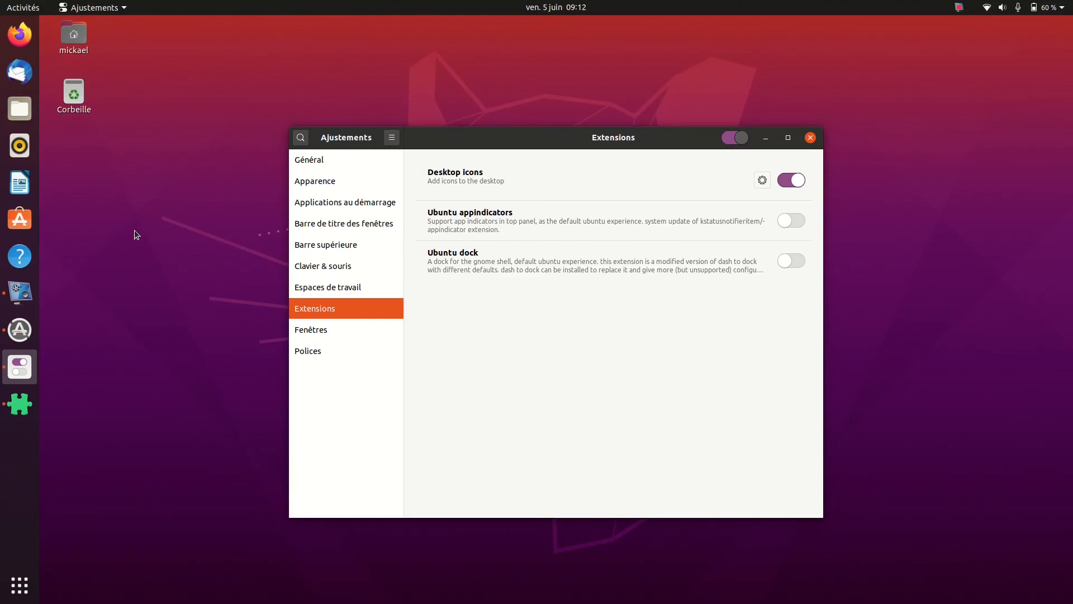
Examine the window behaviour options in Fenêtres and the font options in Polices, and close Ajustements
click(325, 336)
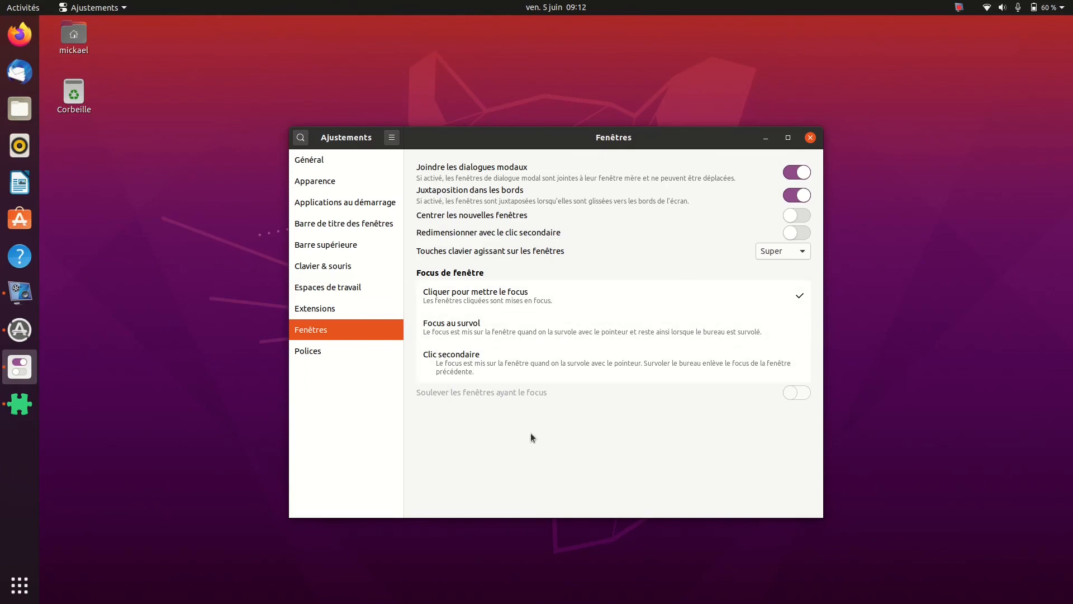
click(334, 351)
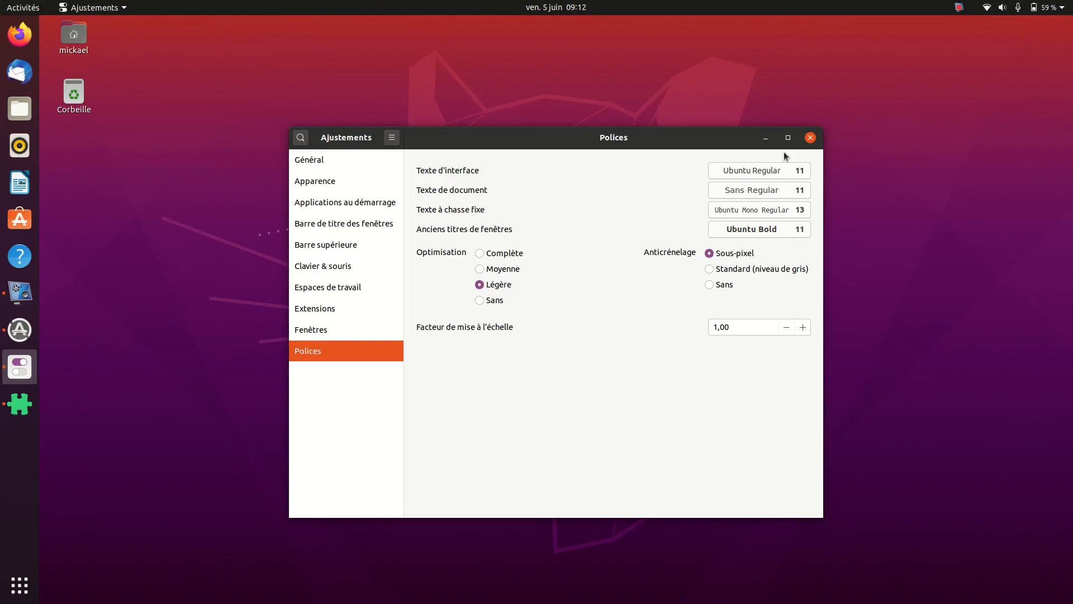
click(811, 138)
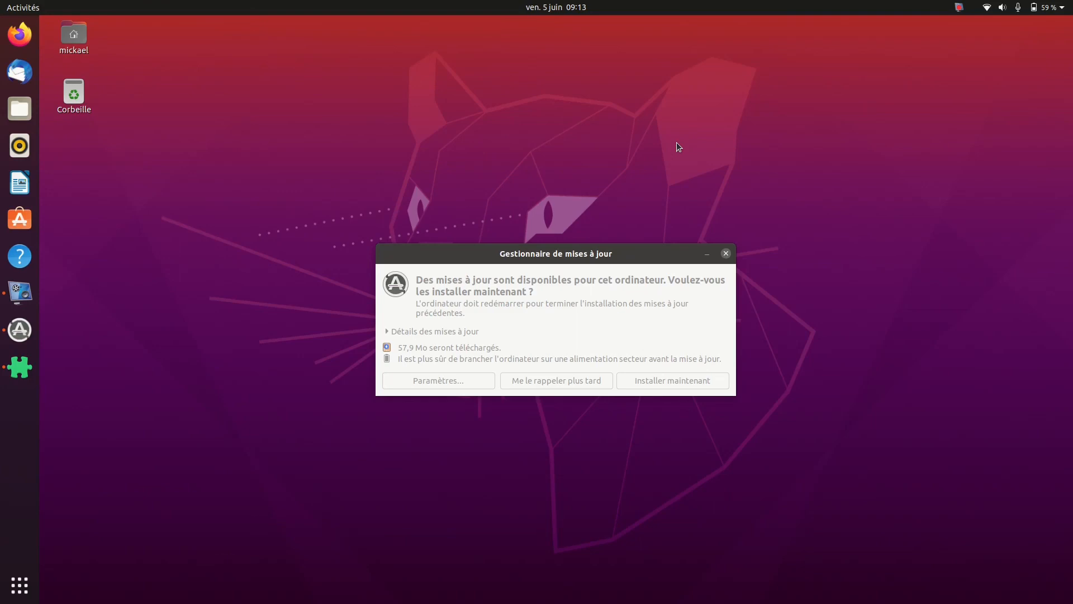
Choose to install the available system updates in the Gestionnaire de mises à jour
click(630, 247)
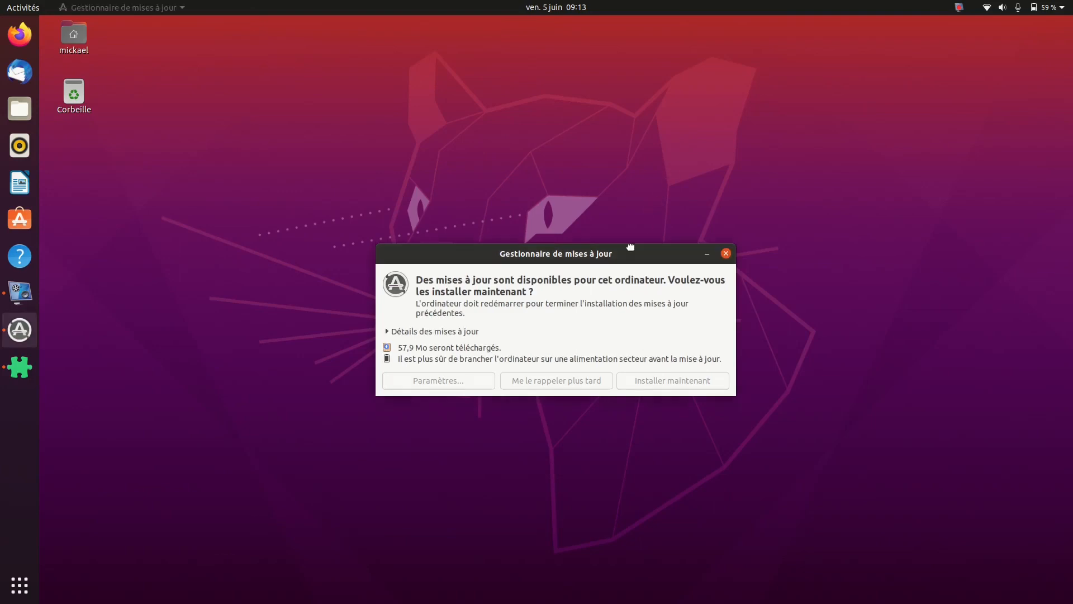
click(650, 386)
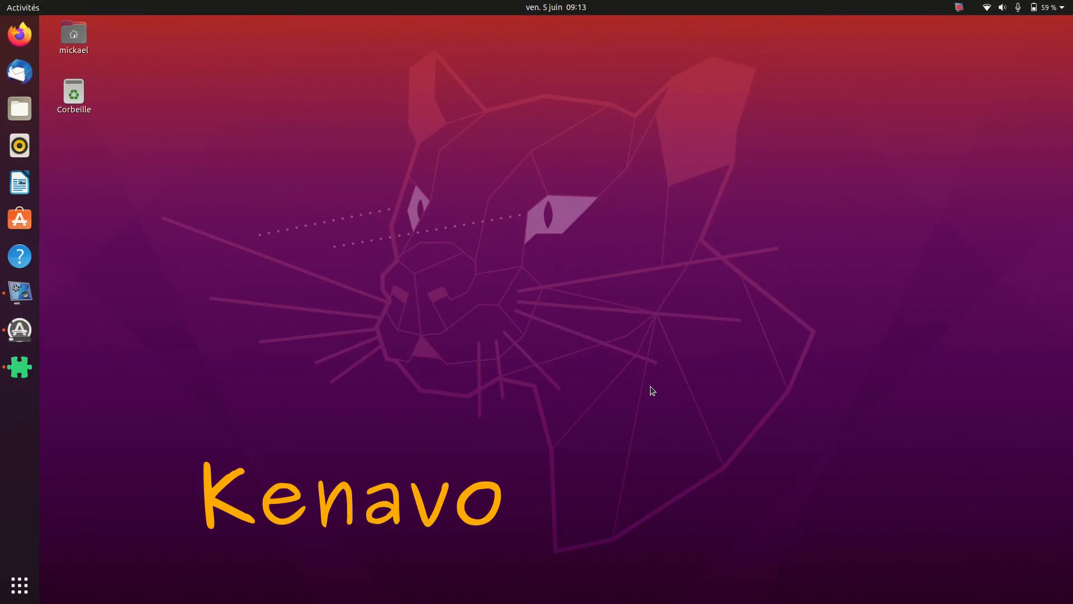